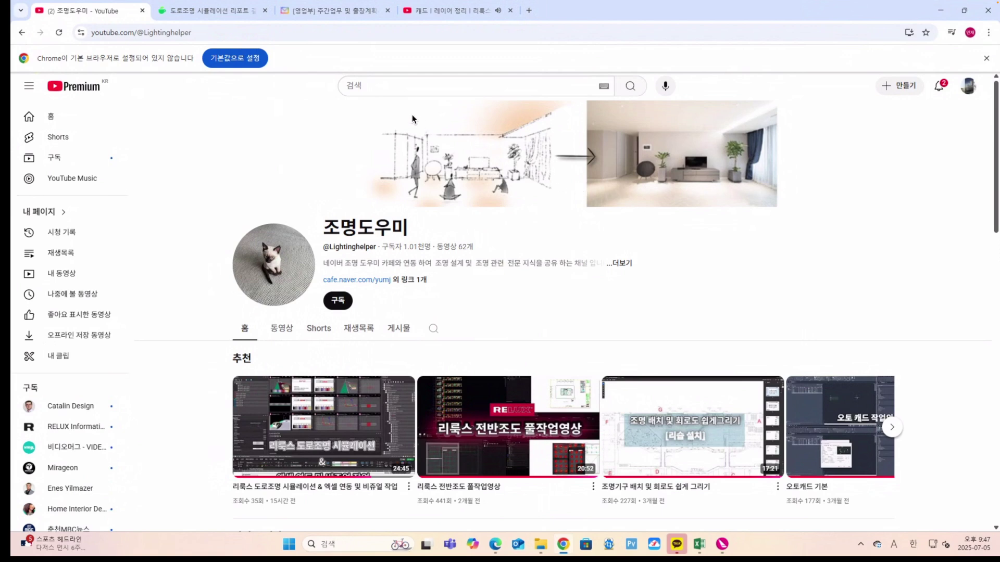
- Switch to ReluxDesktop and import the relux_street_xlsx_sample file as a new project, keeping the default project data
click(214, 10)
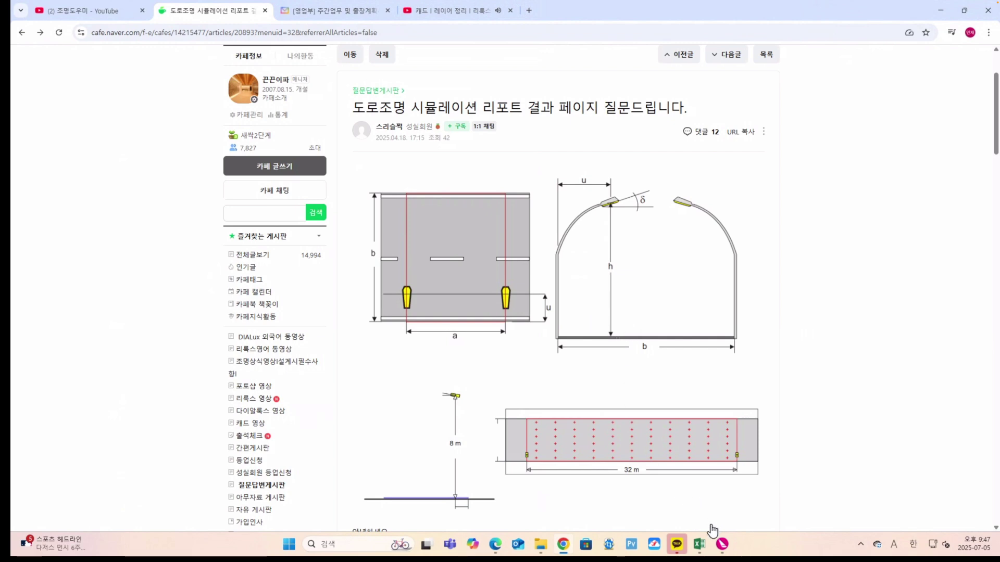
click(723, 547)
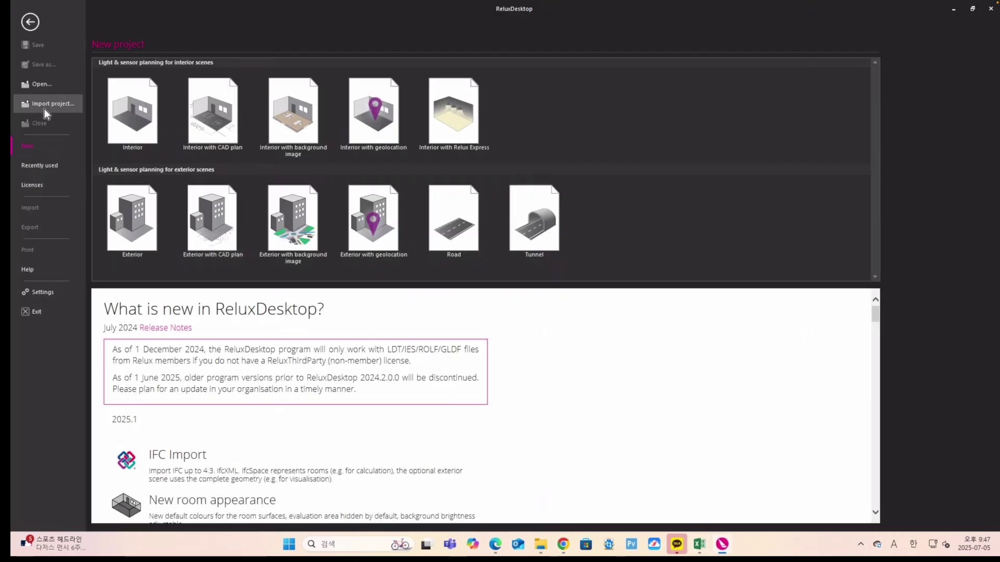
click(42, 105)
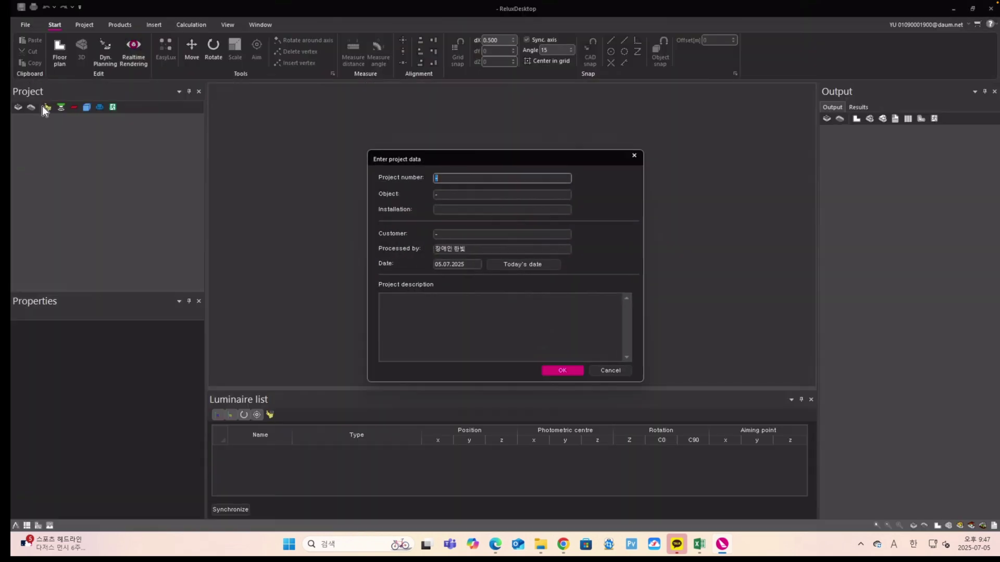
click(562, 370)
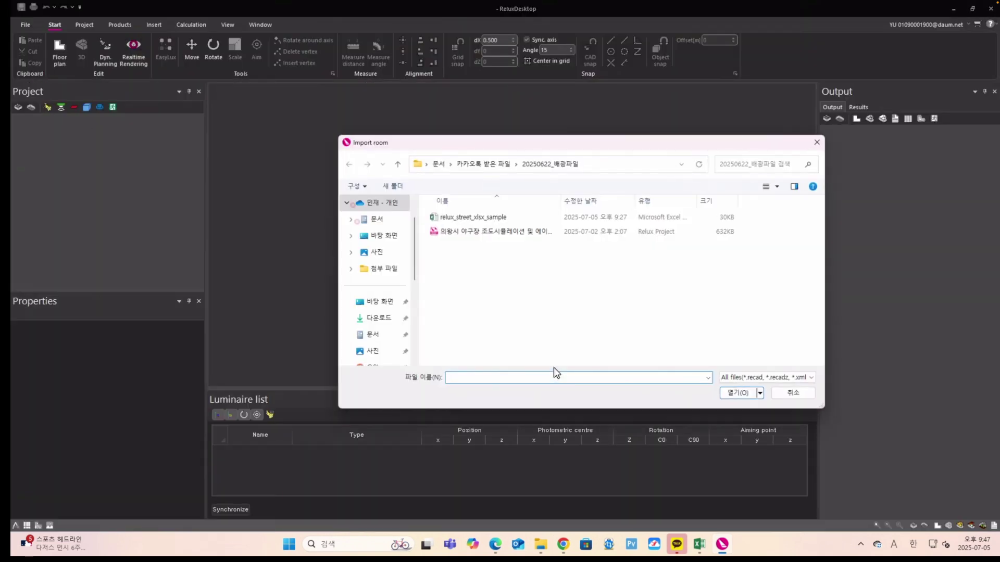
double_click(493, 220)
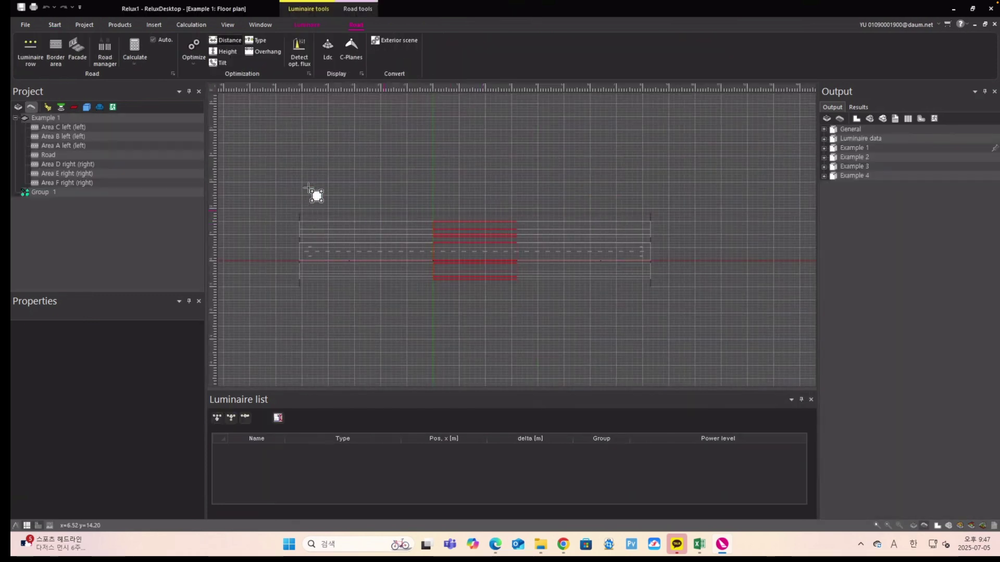
- List the project's scenes, open the floor plan of Example 2 and hide its grid
click(18, 107)
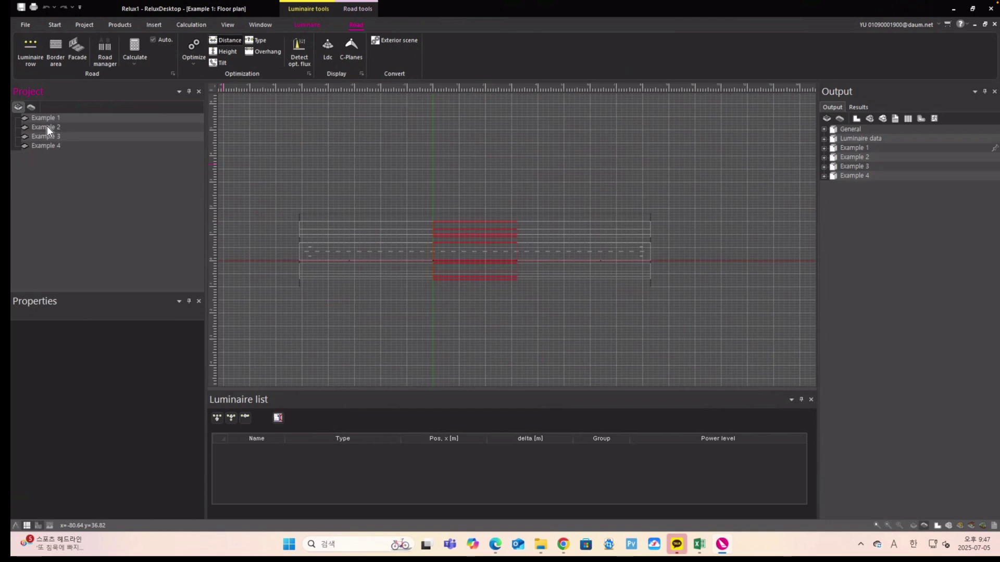
click(45, 146)
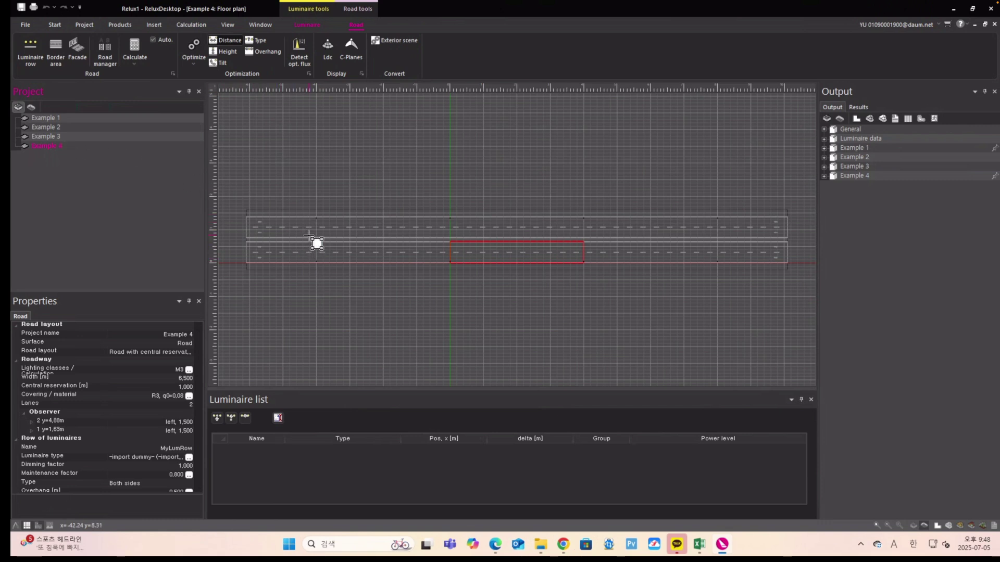
click(55, 129)
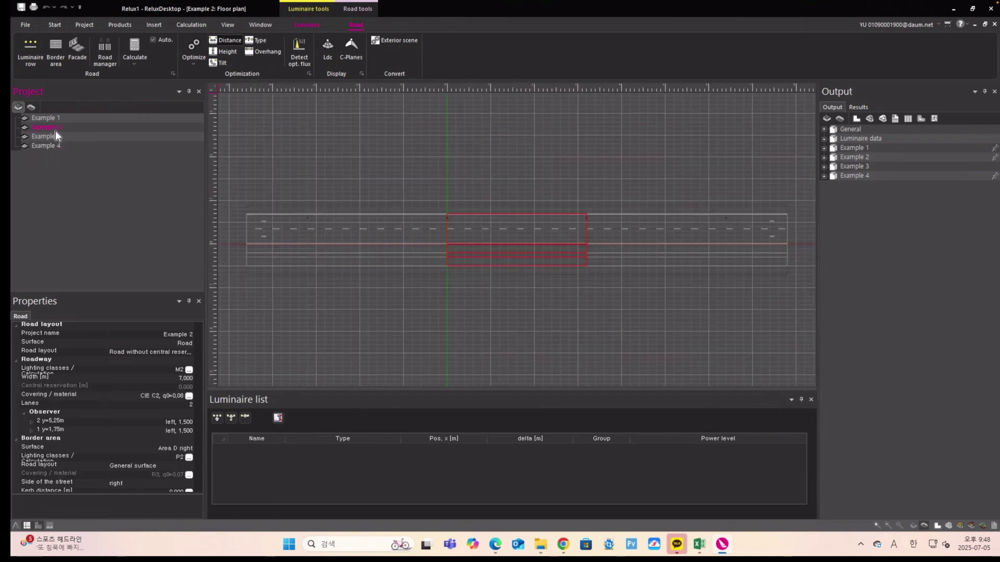
click(27, 526)
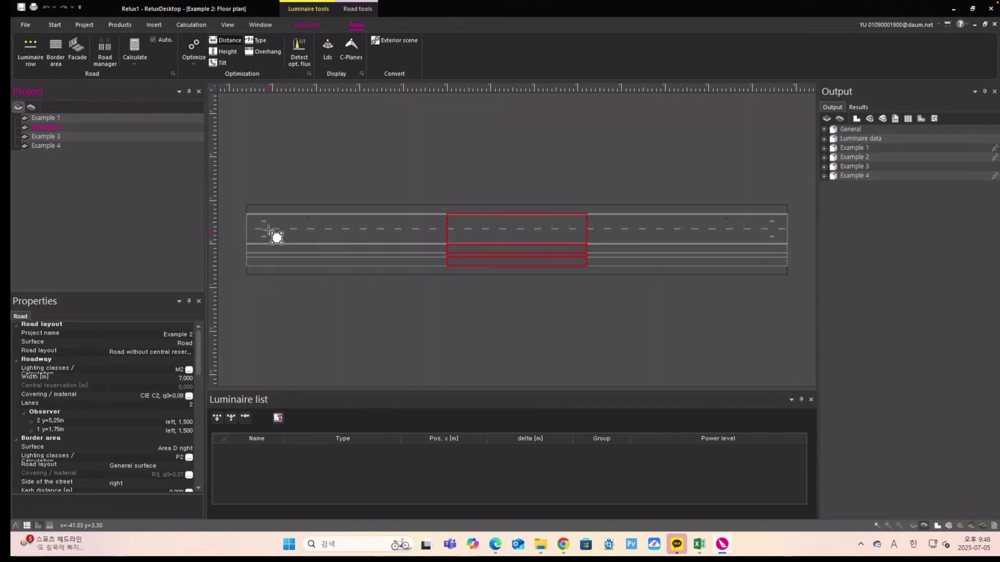
- Delete the border areas Area E right and Area F right from Example 2
click(31, 107)
click(49, 145)
right_click(49, 145)
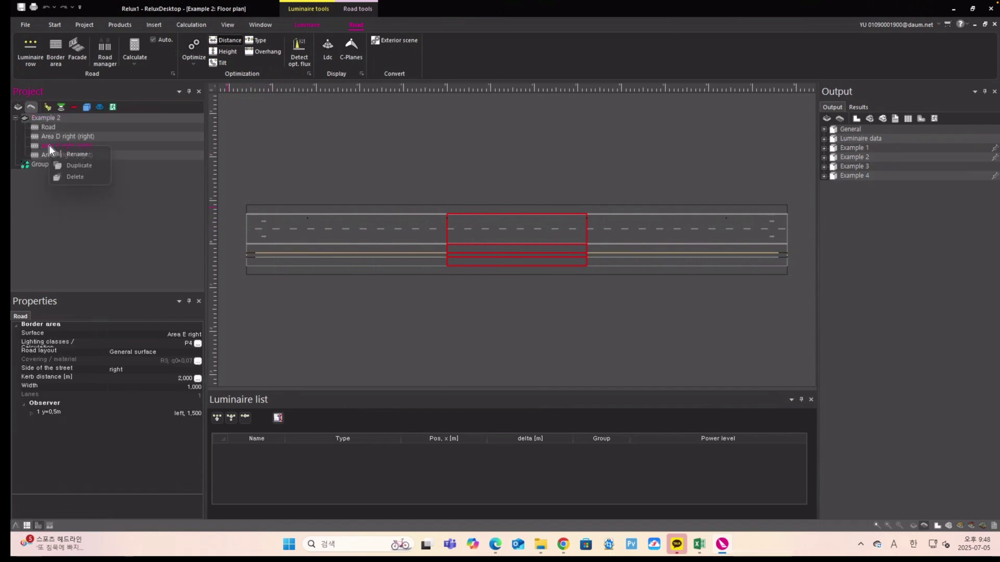
click(74, 179)
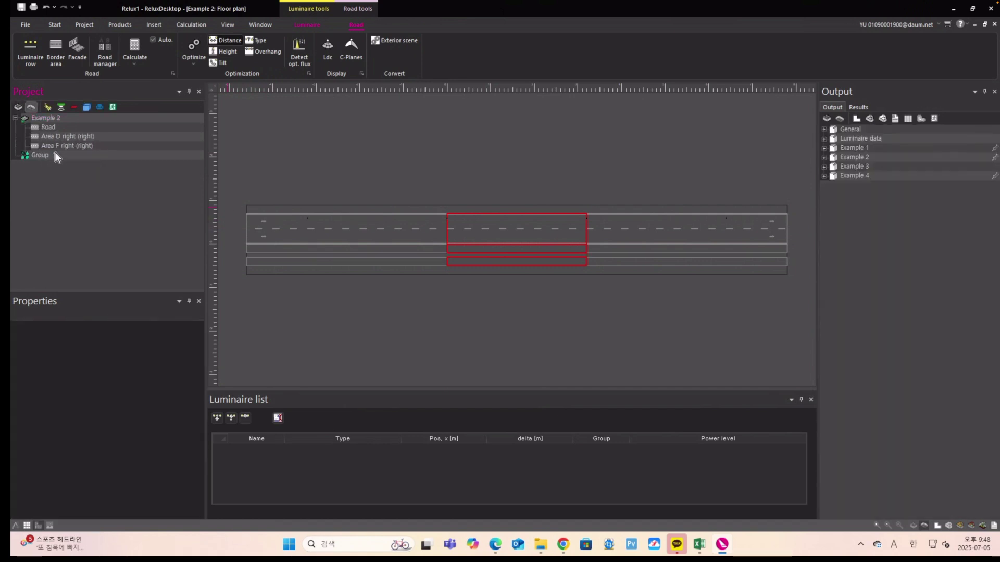
click(61, 147)
right_click(61, 146)
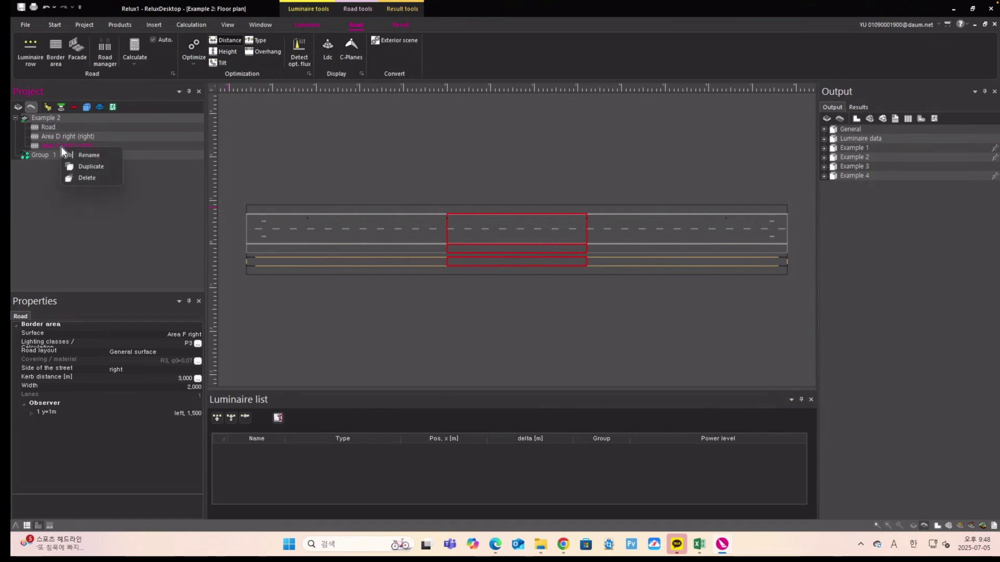
click(86, 177)
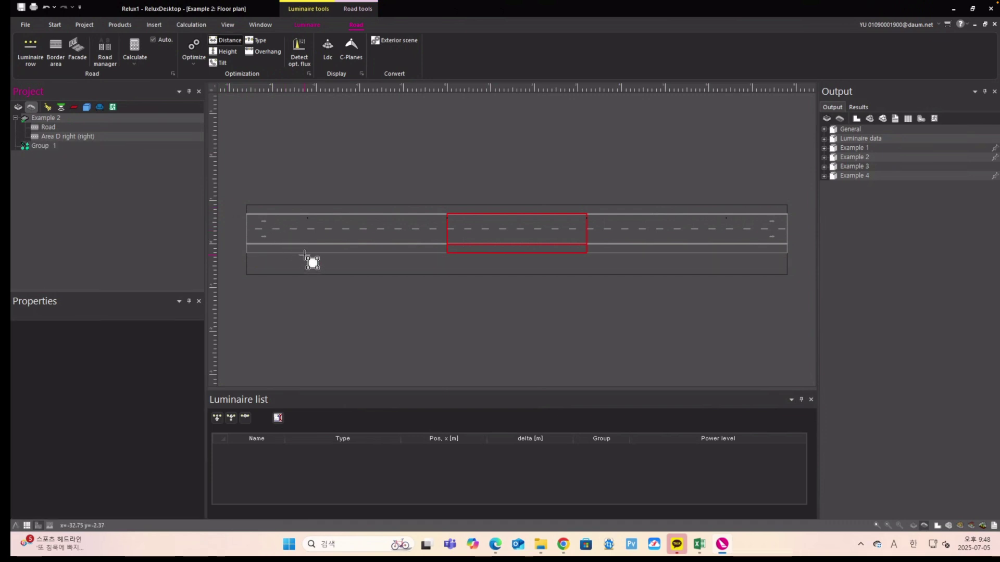
- Try lane counts of 1 and 3 on the Example 2 road, ending at 2 lanes
click(43, 127)
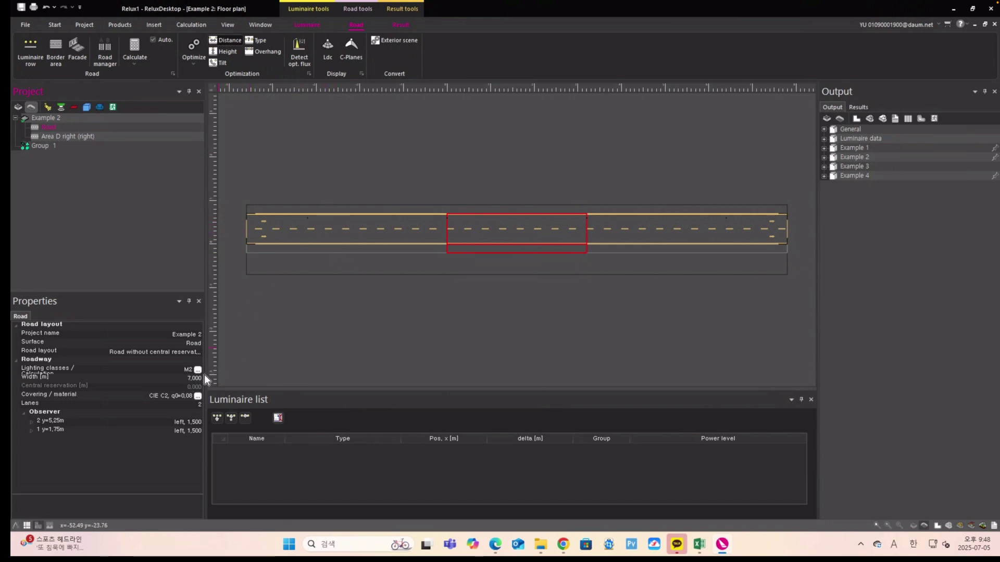
click(199, 406)
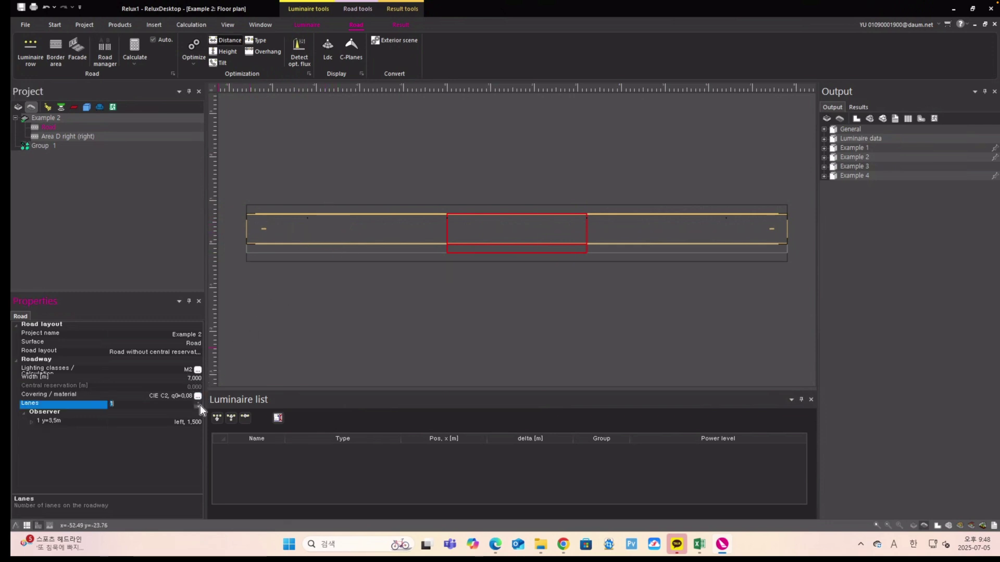
click(199, 405)
click(199, 404)
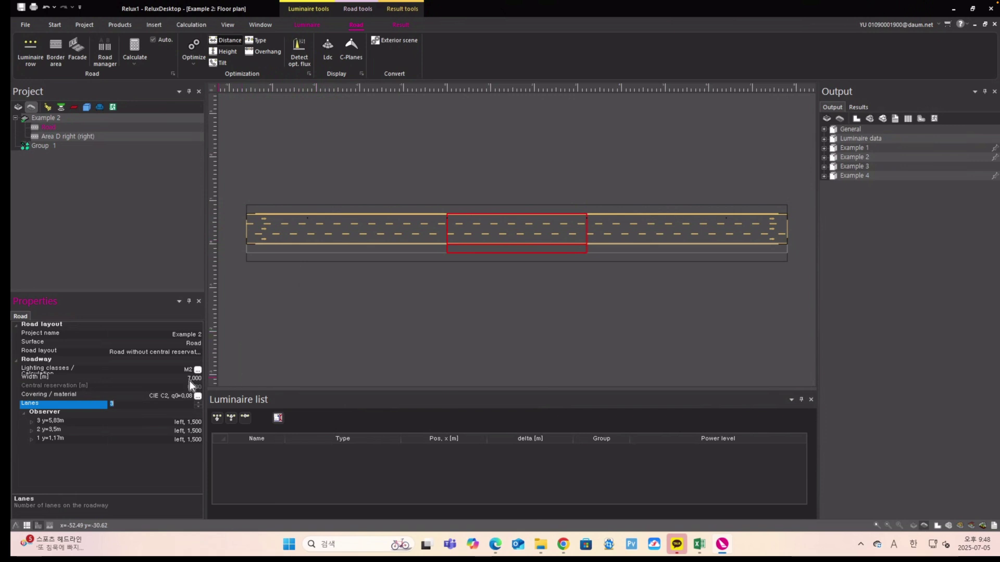
click(198, 406)
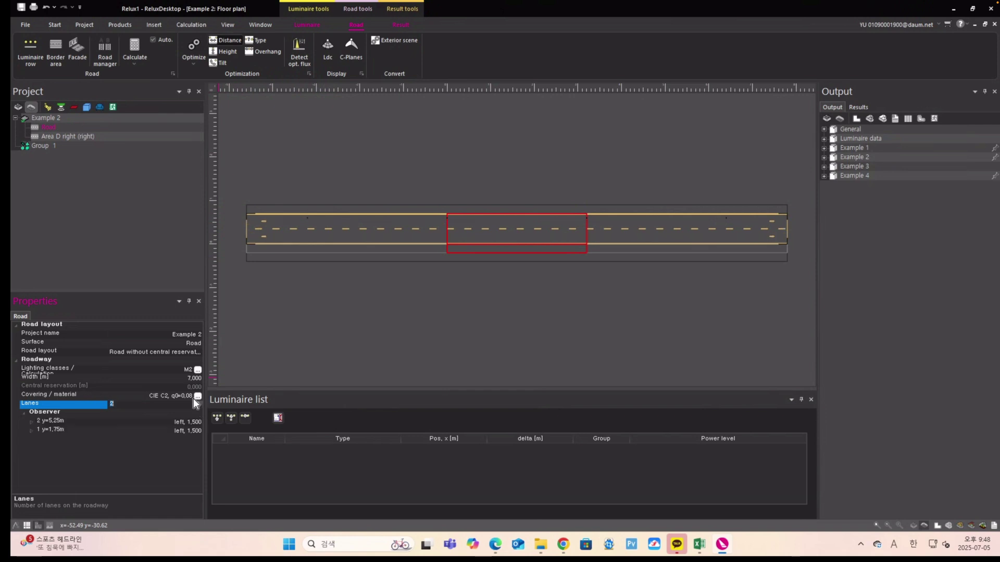
- Assign lighting class C2 to the road from the EN 13201-2 profiles and deselect class M2
click(197, 369)
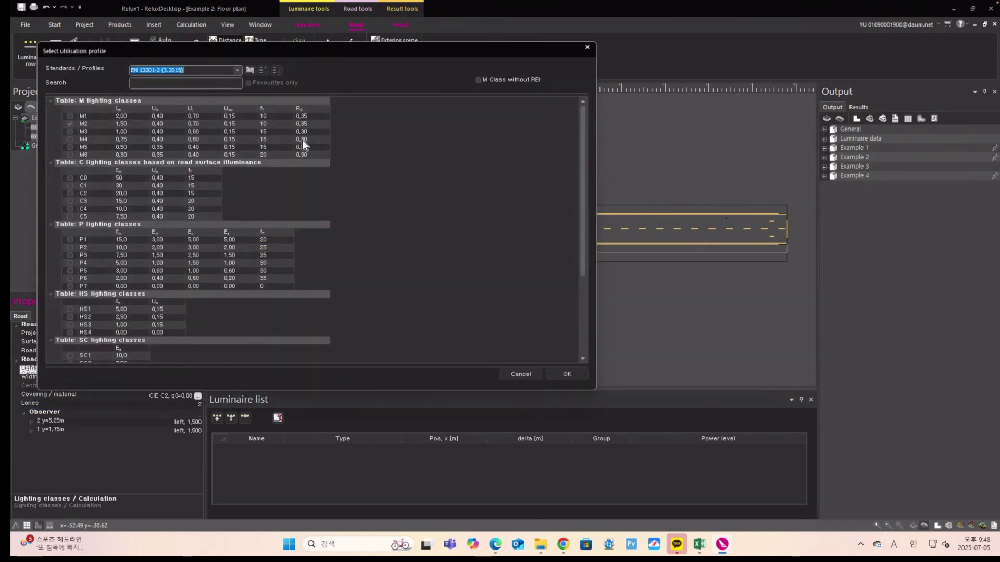
click(73, 194)
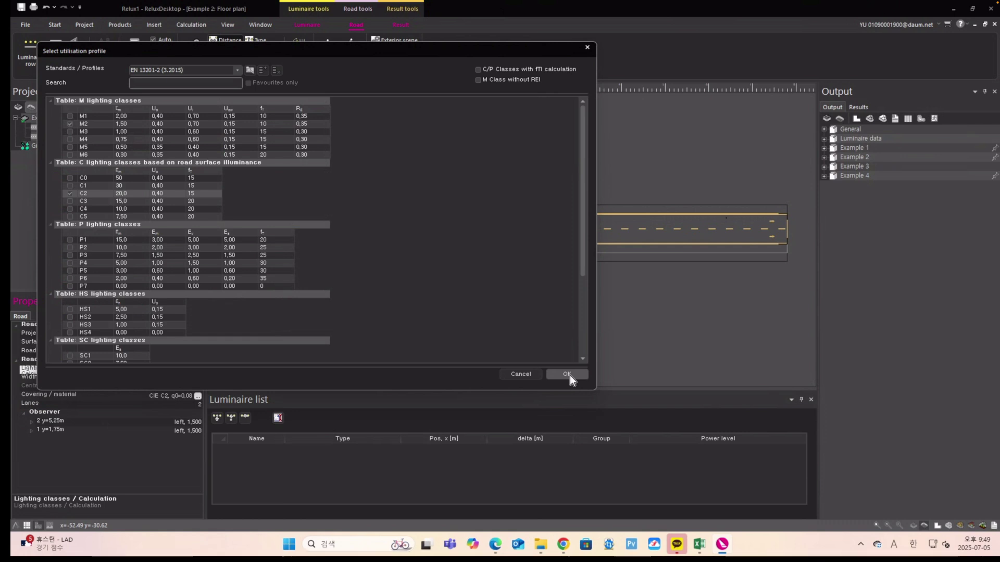
click(70, 124)
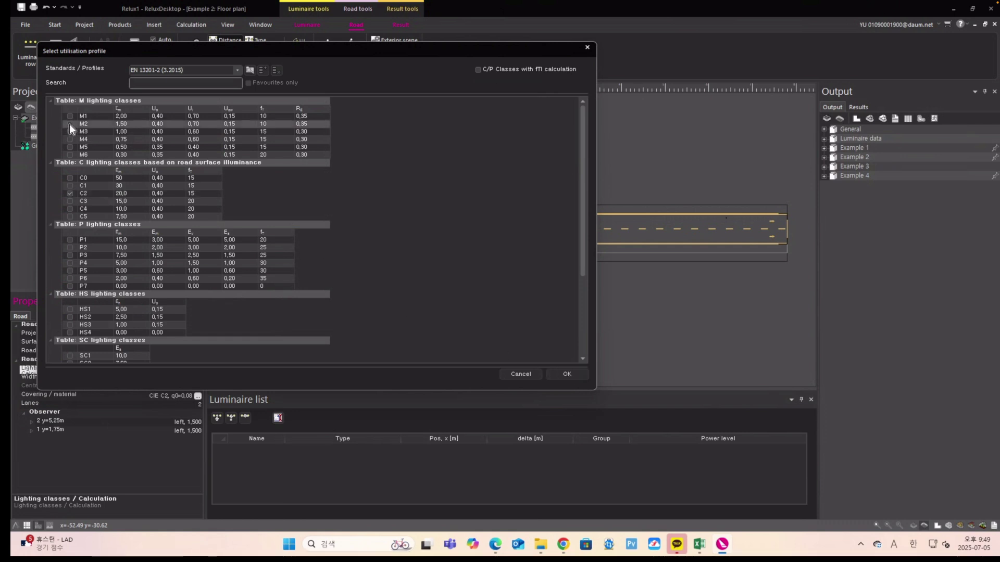
click(568, 374)
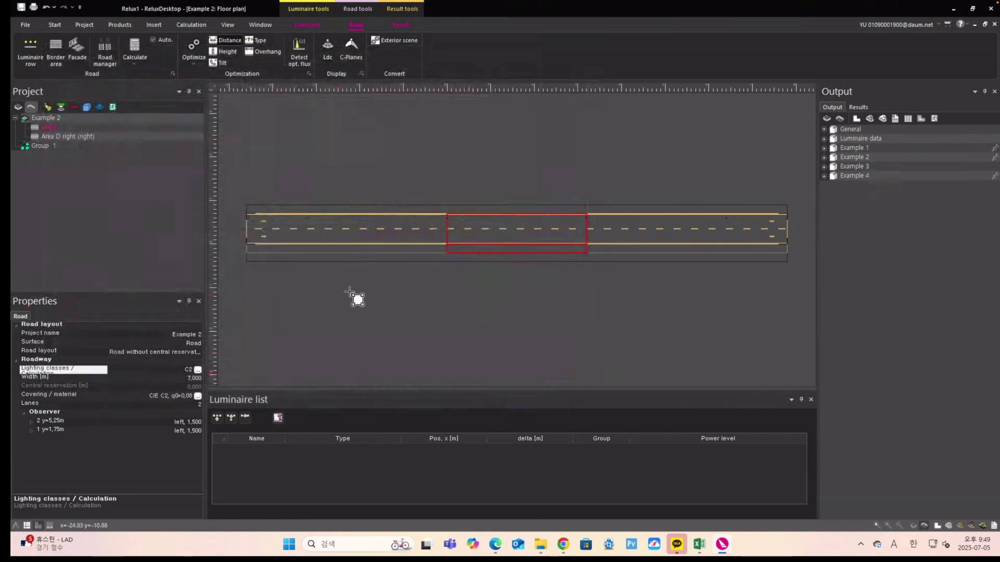
- Review the properties of border area Area D right, the road and luminaire Group 1
click(47, 136)
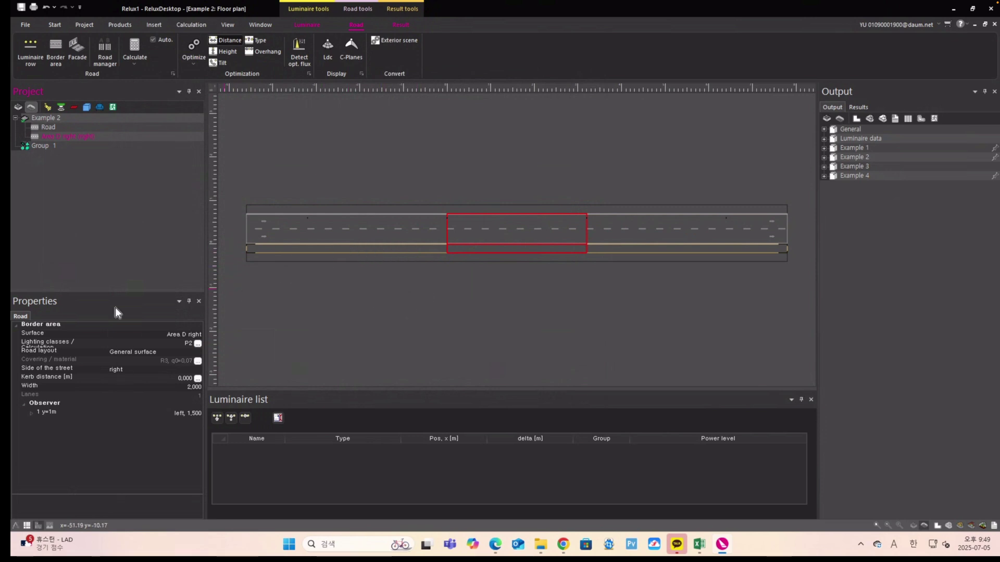
click(48, 128)
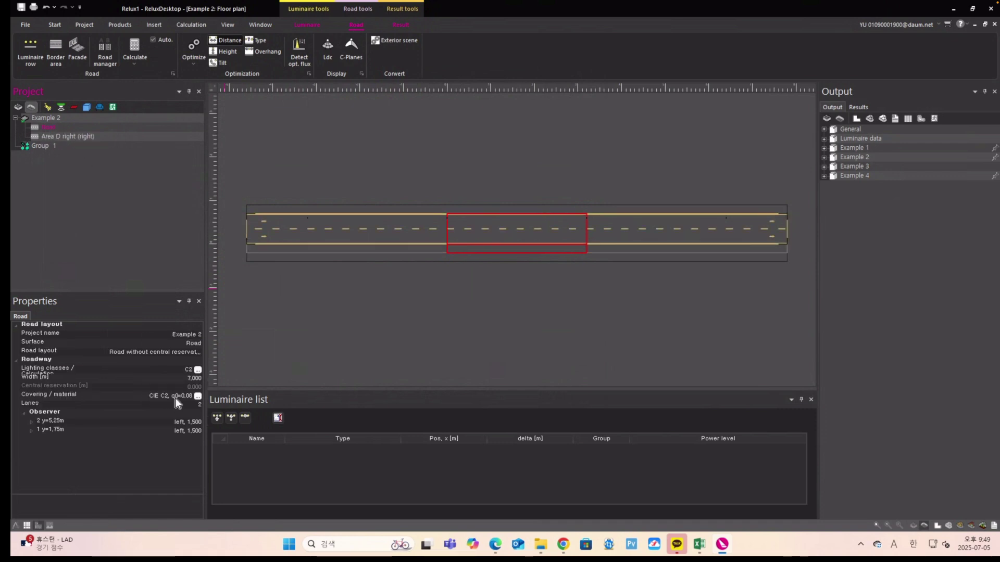
click(34, 146)
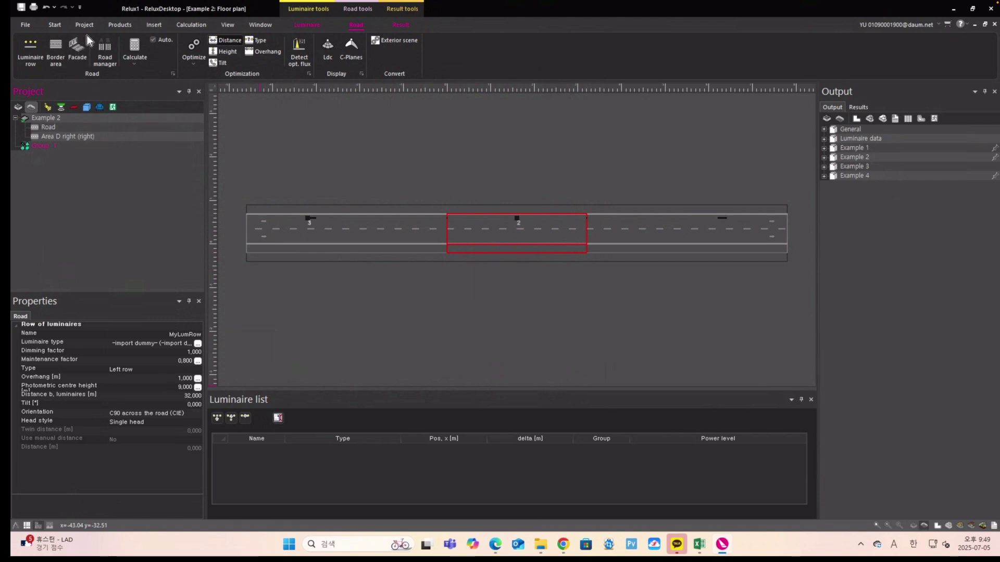
- Replace the import dummy luminaire with an individual luminaire from the file 배광파일_NR-GS150-SP50-N (R.1).ies
click(110, 26)
click(62, 61)
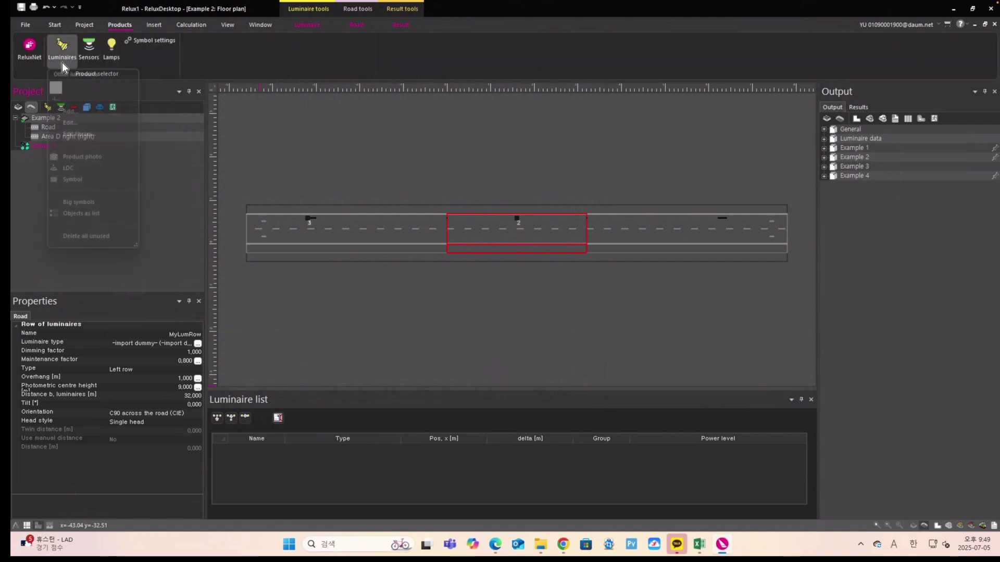
click(74, 123)
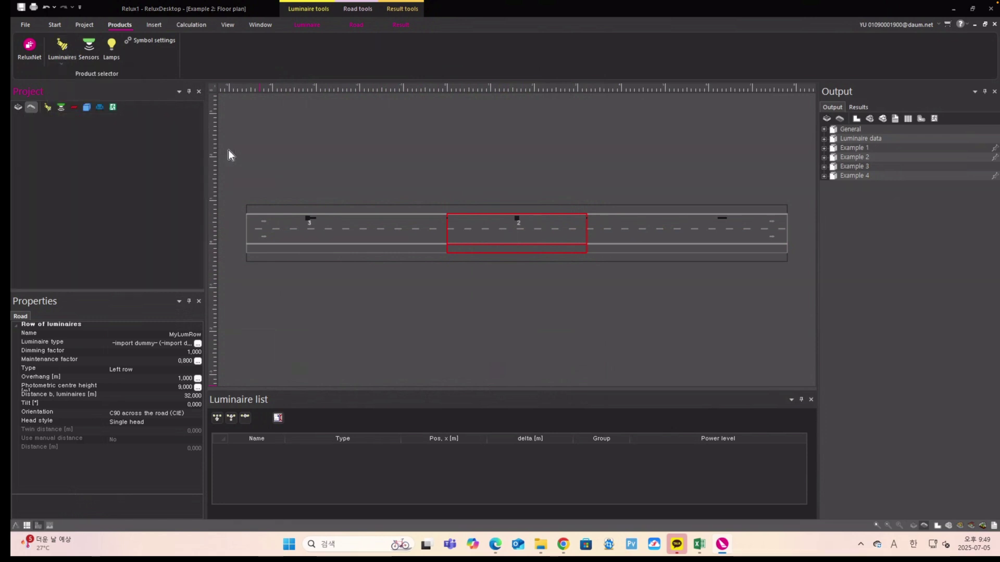
click(311, 155)
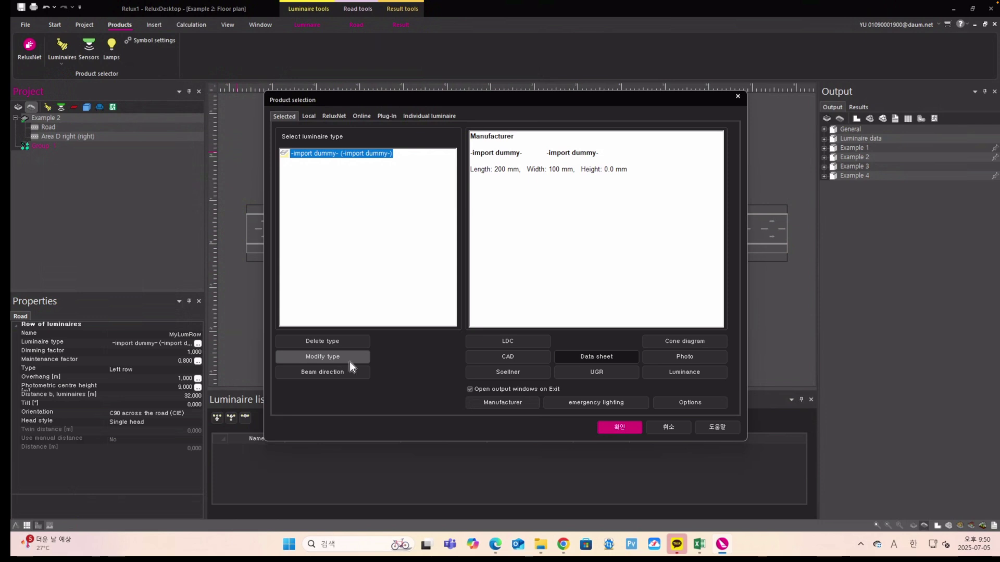
click(434, 117)
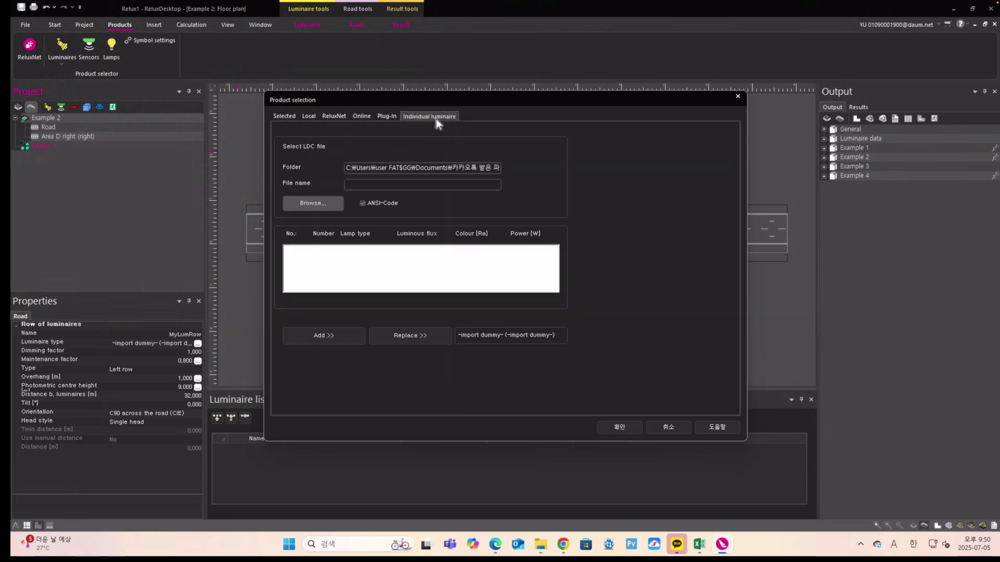
click(321, 208)
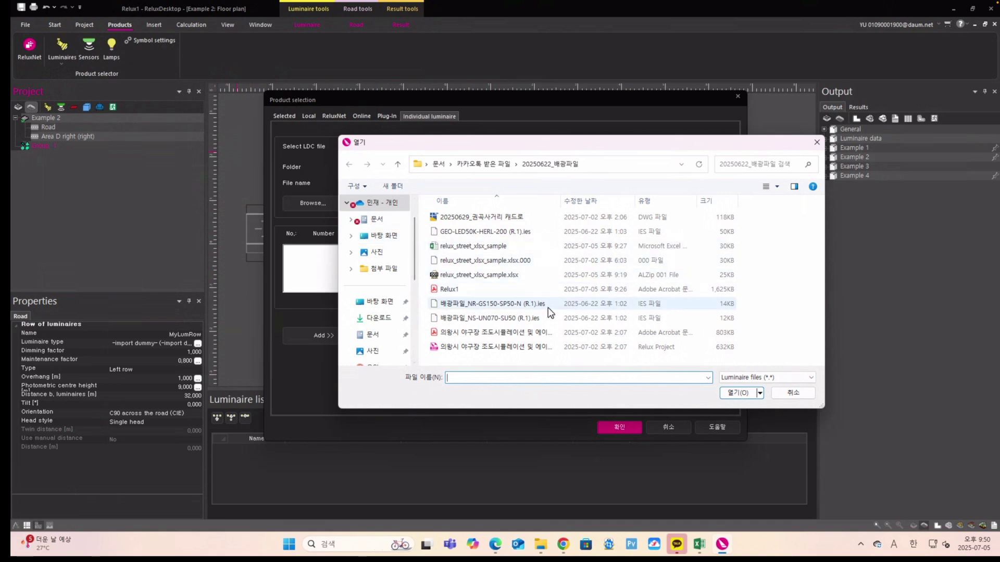
click(526, 304)
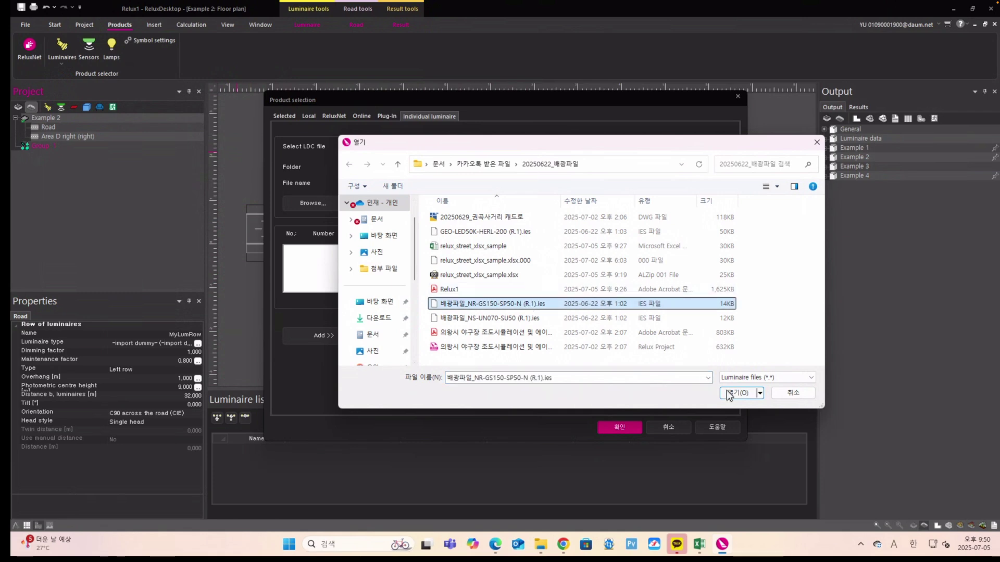
click(738, 396)
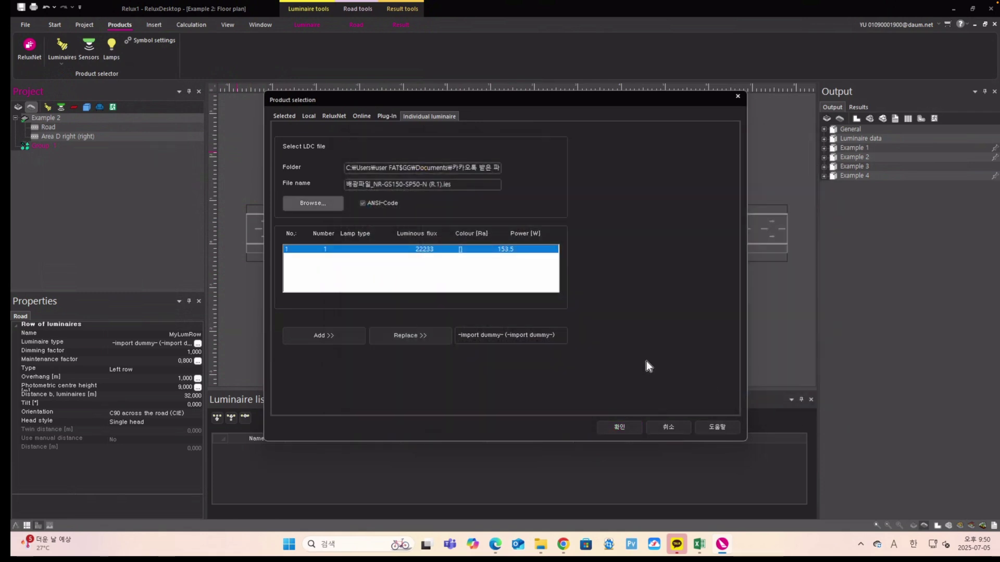
click(412, 336)
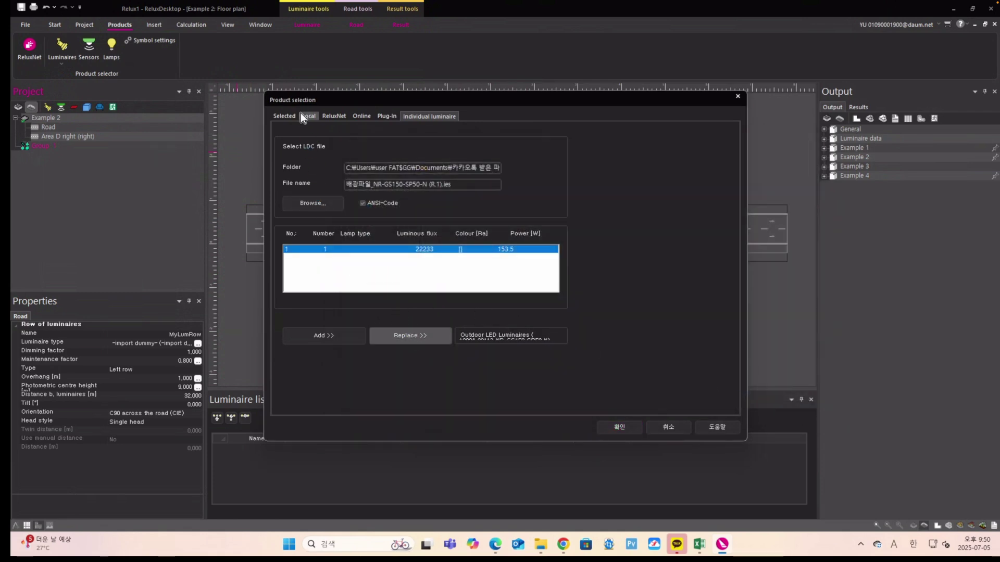
- Modify the selected Outdoor LED Luminaires type, setting its body to 350 mm length, 200 mm width and 100 mm height
click(283, 116)
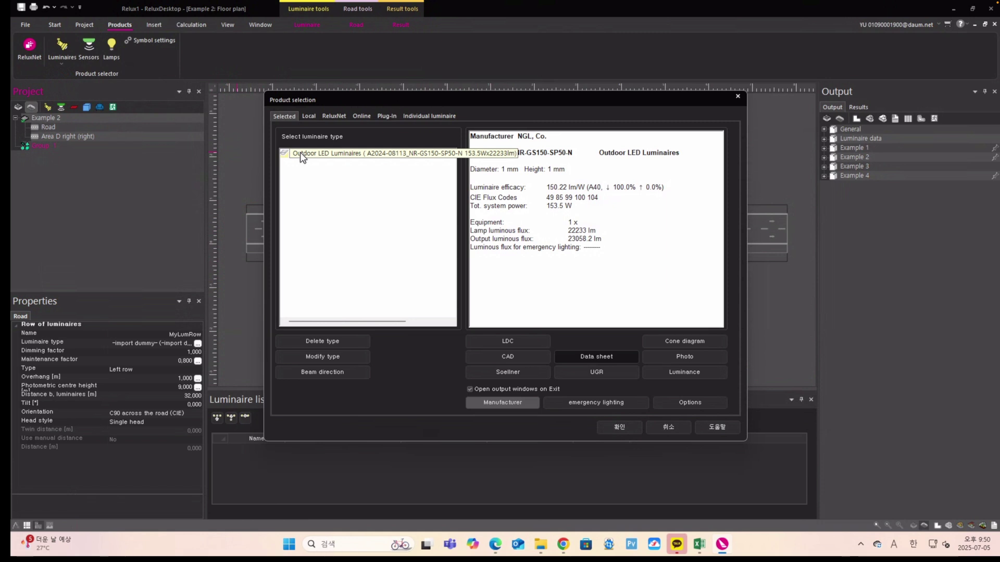
click(354, 357)
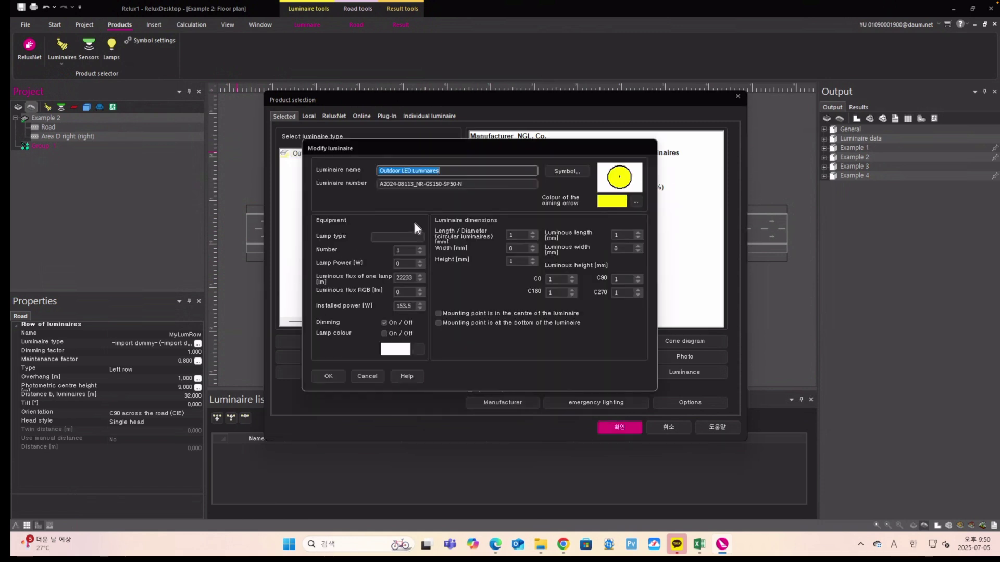
double_click(514, 236)
text(50)
key(Tab)
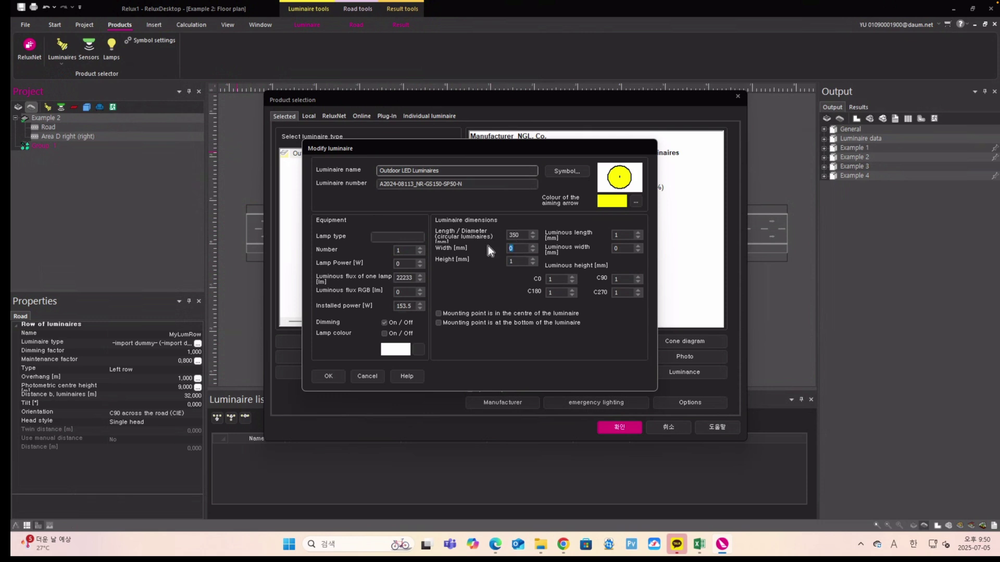
key(Tab)
- Set the luminaire's luminous length to 200 mm and luminous width to 100 mm, and apply the modified luminaire to the row
drag(621, 236, 612, 234)
text(200)
key(Tab)
click(340, 379)
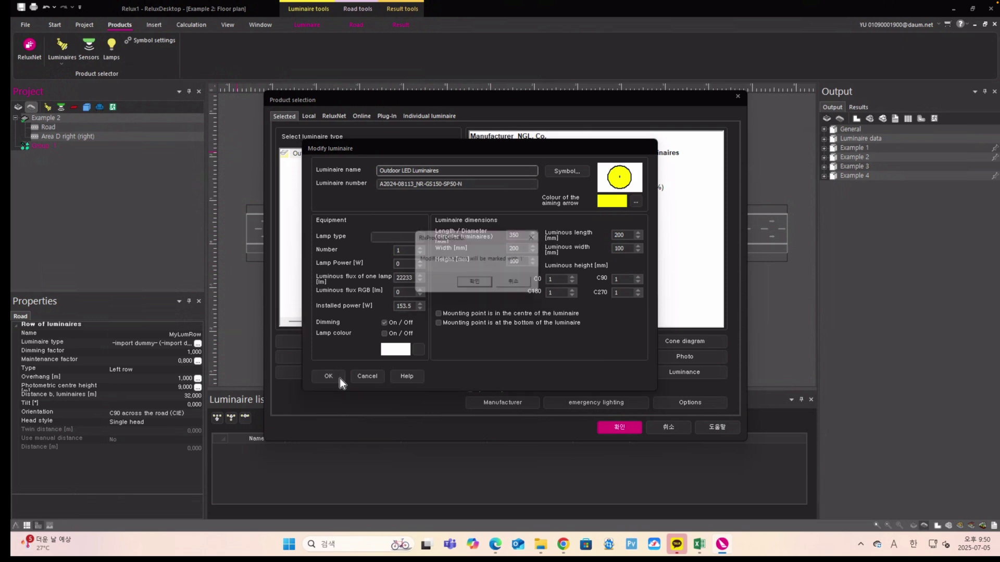
click(486, 288)
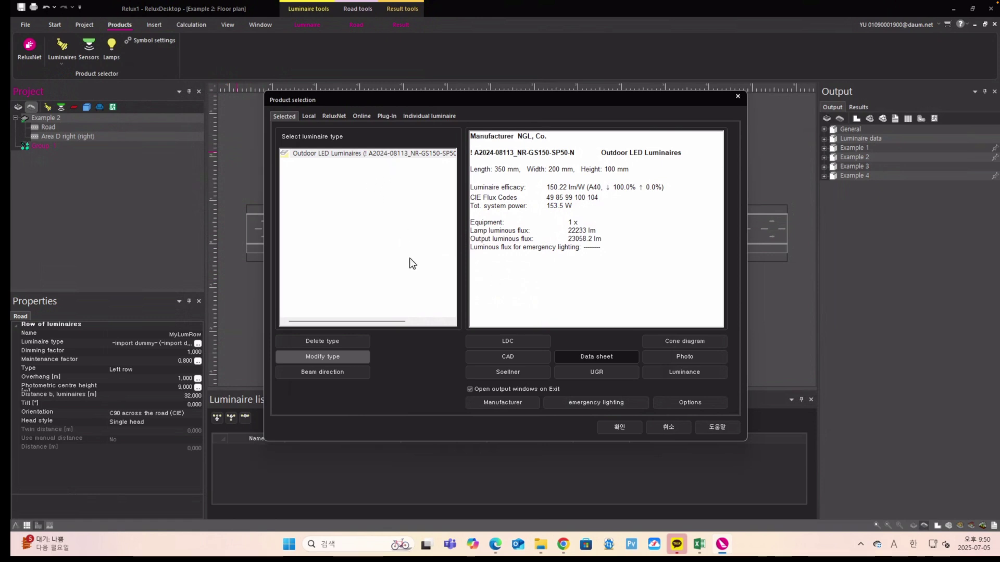
click(629, 429)
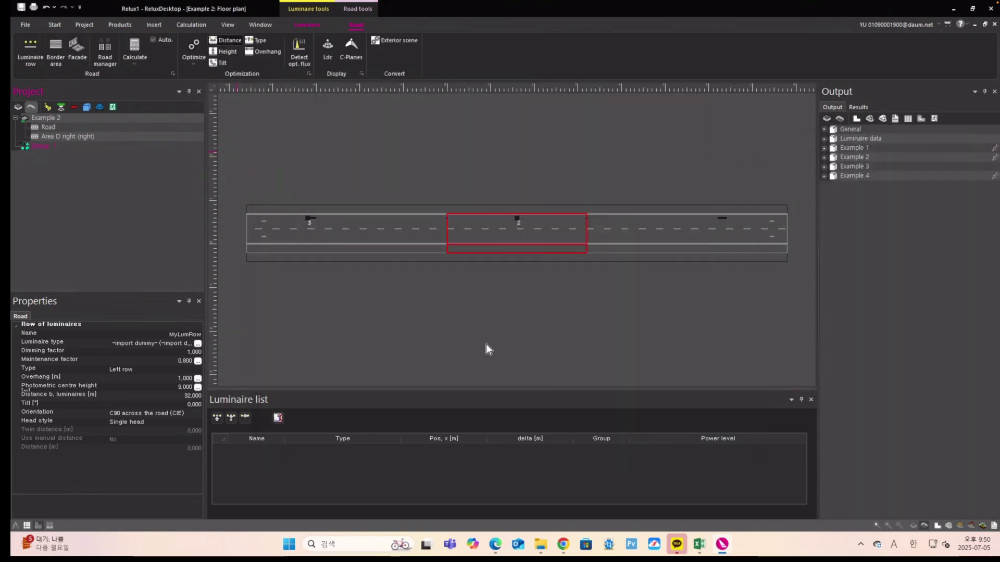
- Display the luminaires' light distribution curves on the Example 2 floor plan
click(330, 48)
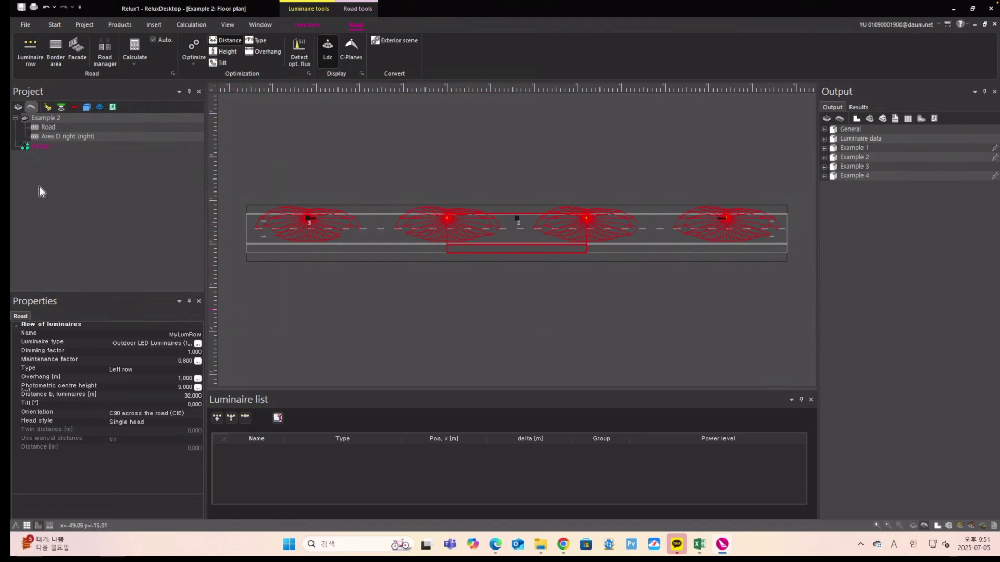
click(89, 215)
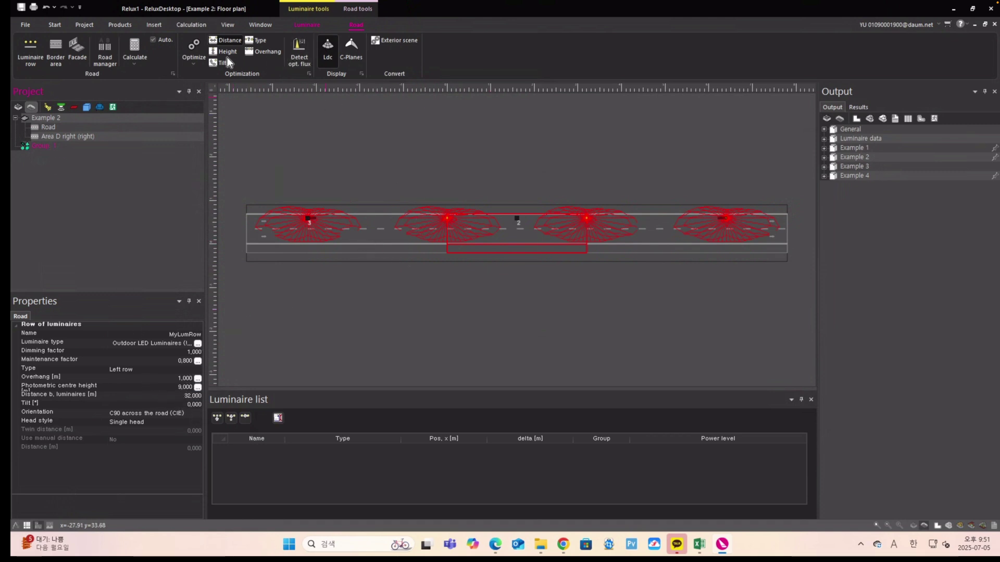
- Check the results for Example 3 and expand the project description outputs of Example 1
click(857, 108)
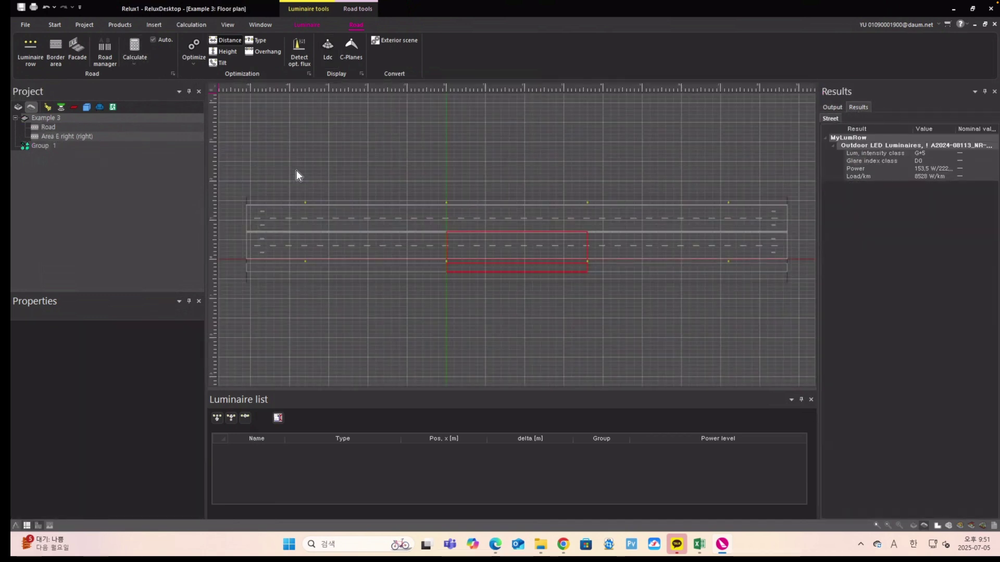
click(829, 107)
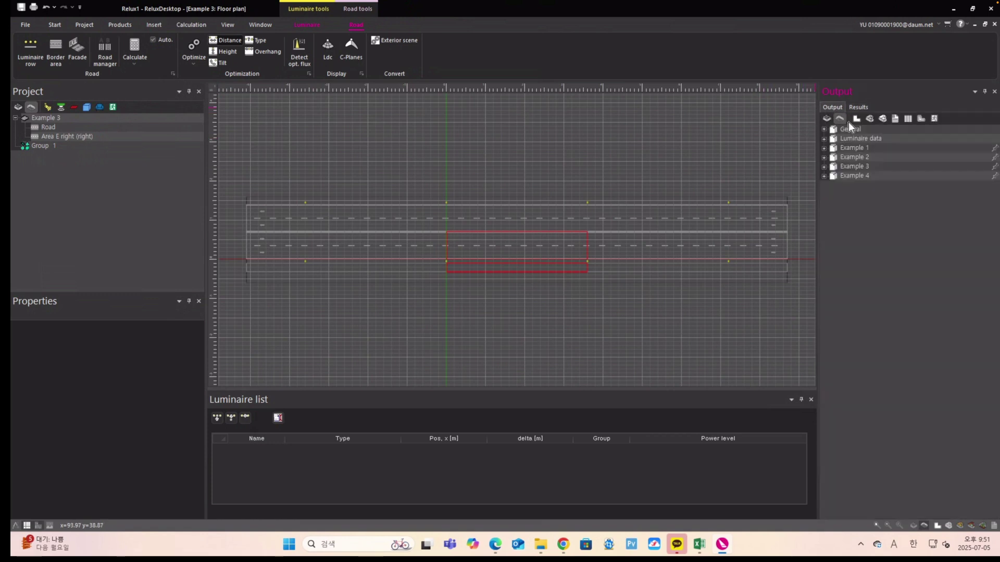
click(825, 149)
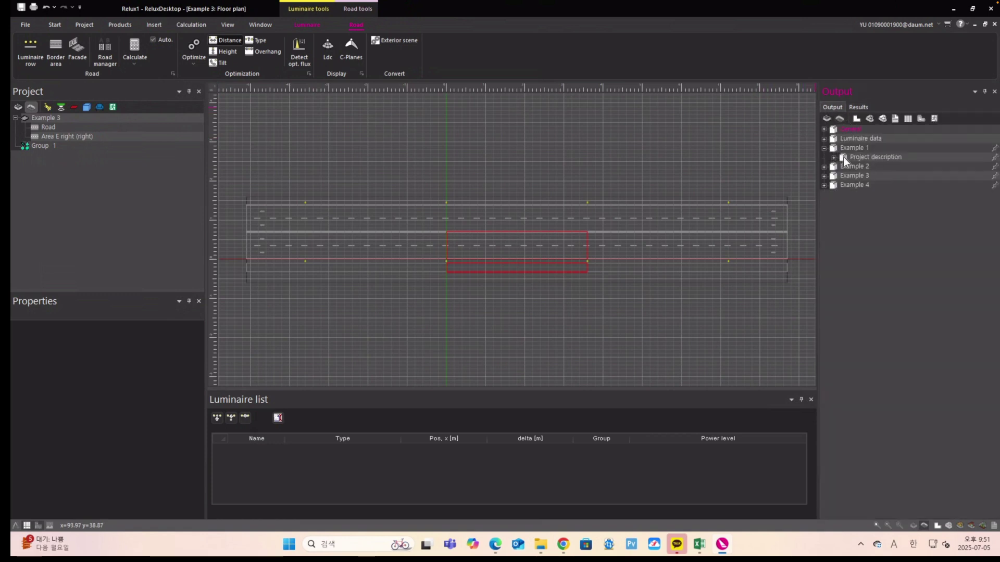
click(834, 158)
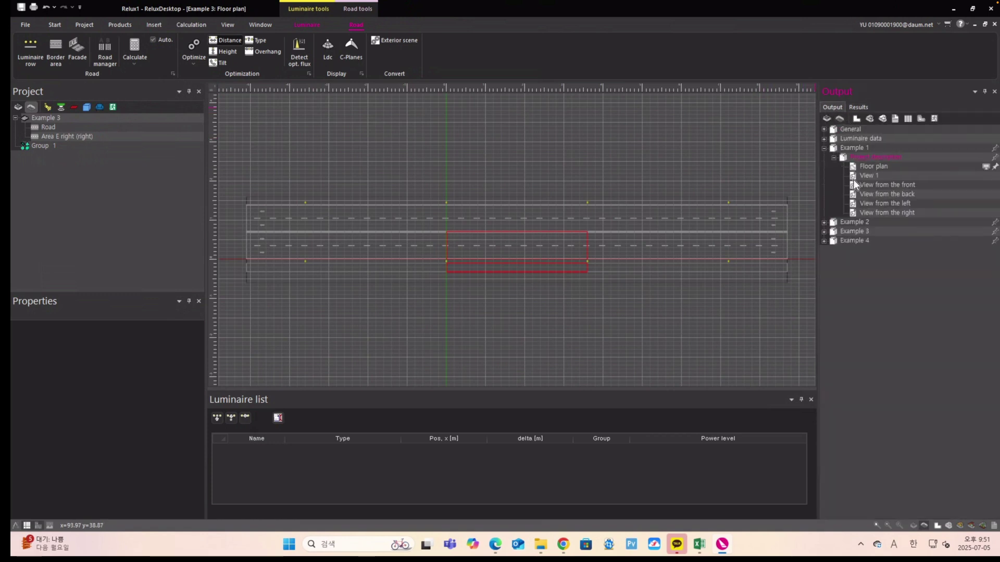
- Calculate the Example 3 road and show its street results against the nominal values
click(46, 127)
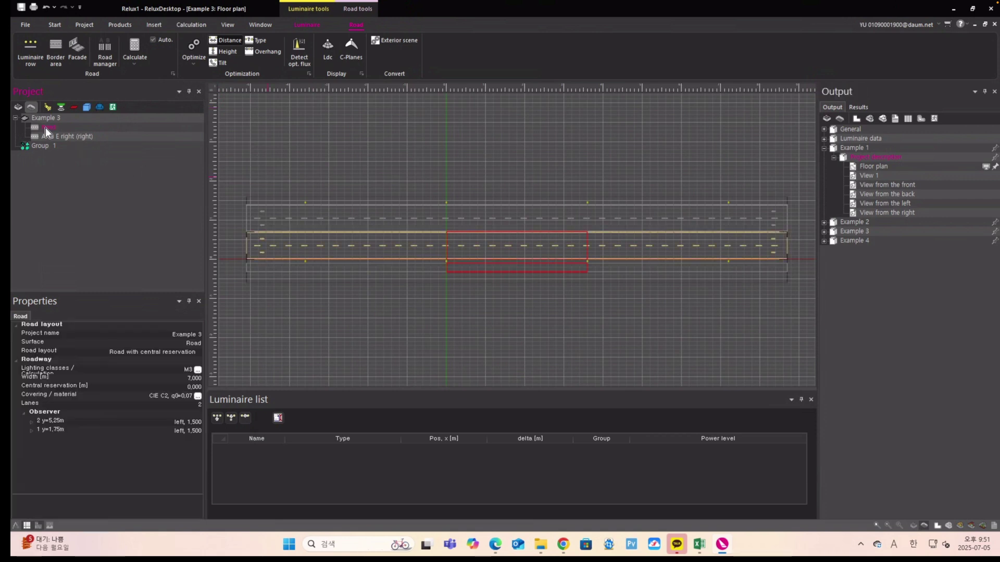
click(136, 46)
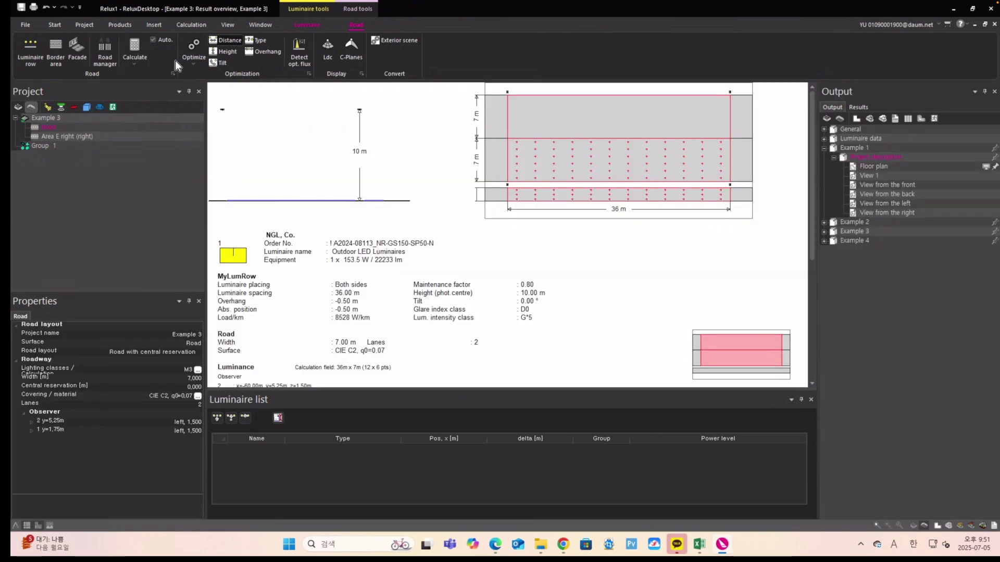
click(857, 107)
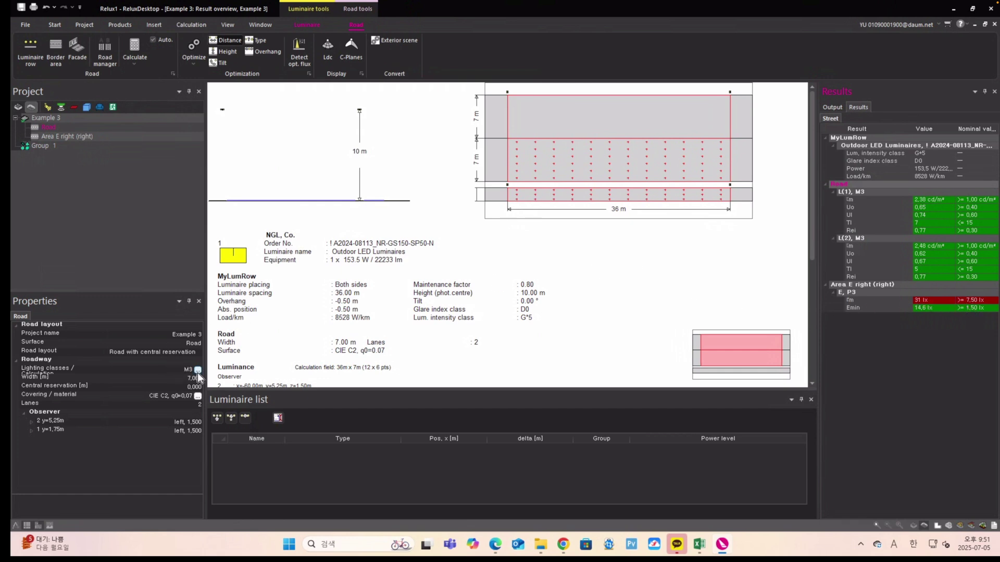
- Replace lighting class M3 with C2 from the EN 13201-2 profiles for the Example 3 road
click(44, 129)
click(198, 370)
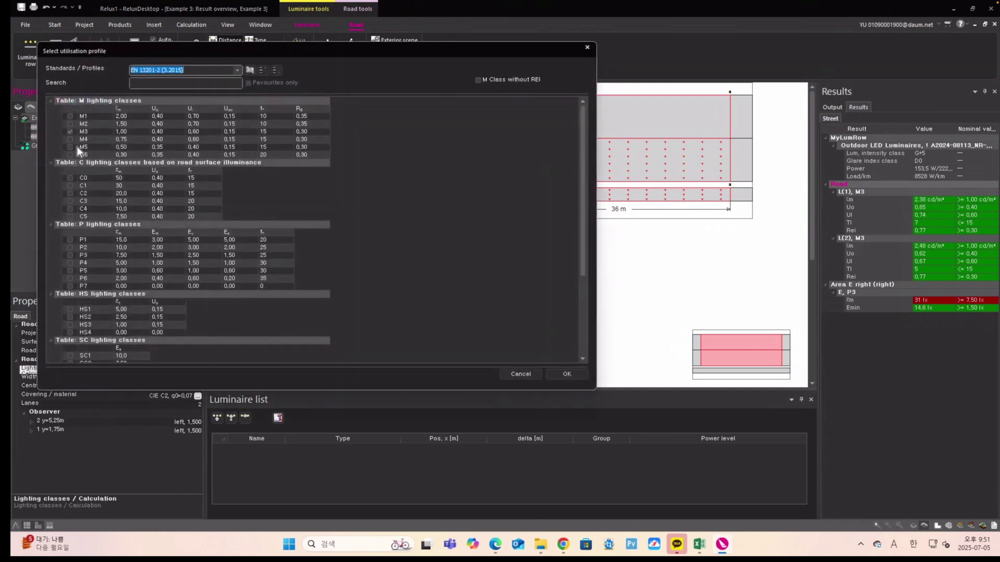
click(71, 132)
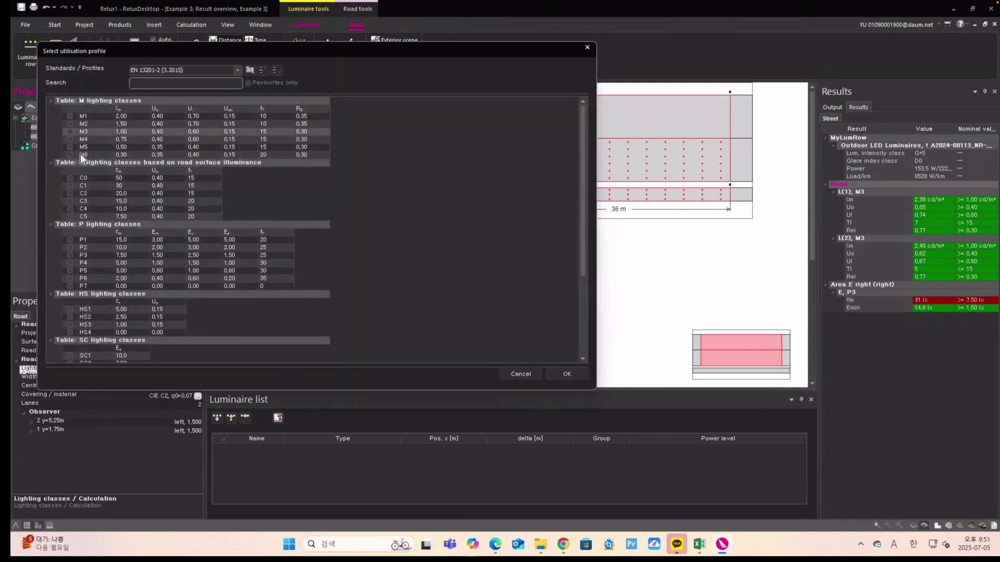
click(70, 193)
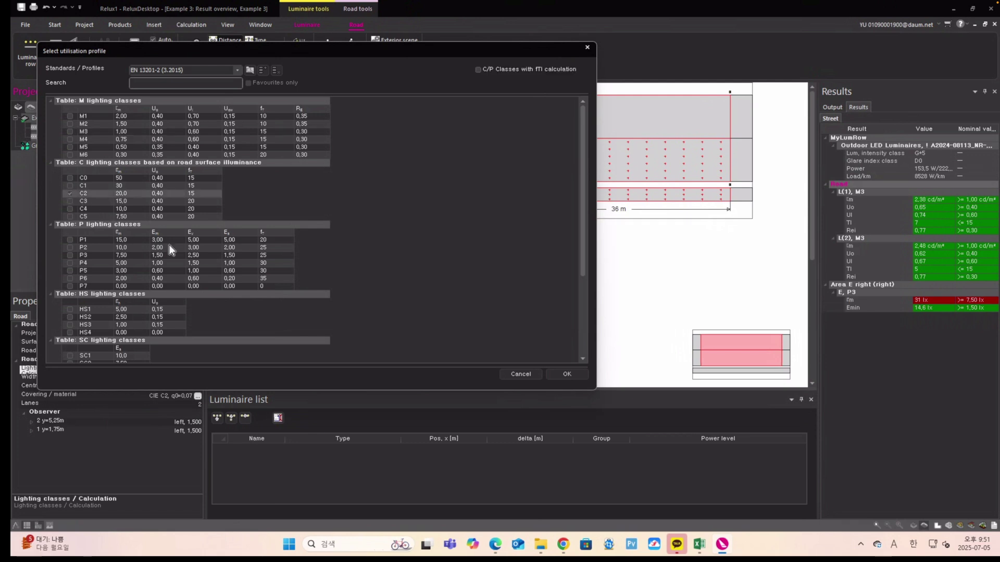
click(566, 375)
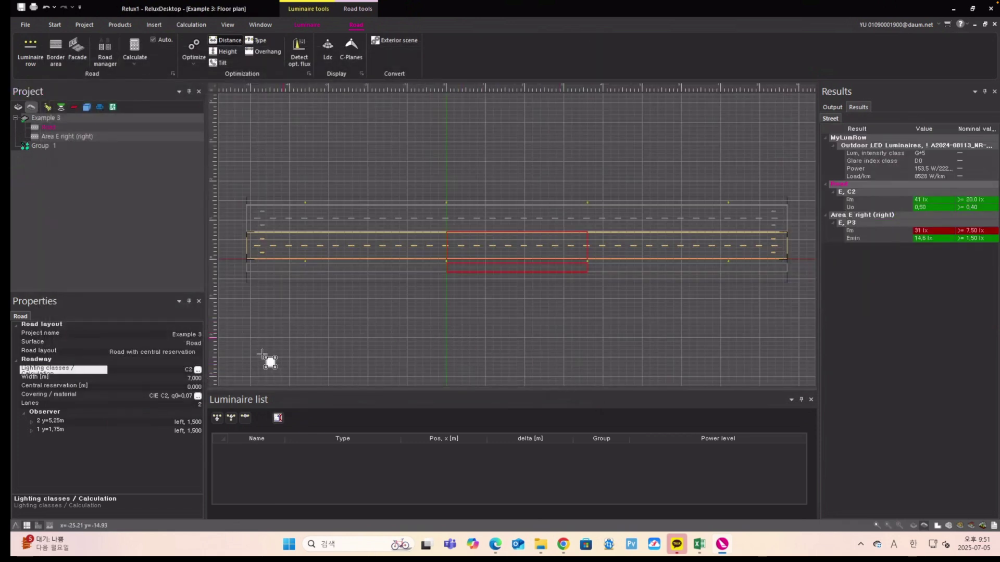
- Review the properties of border area Area E right and luminaire Group 1 in Example 3
click(60, 136)
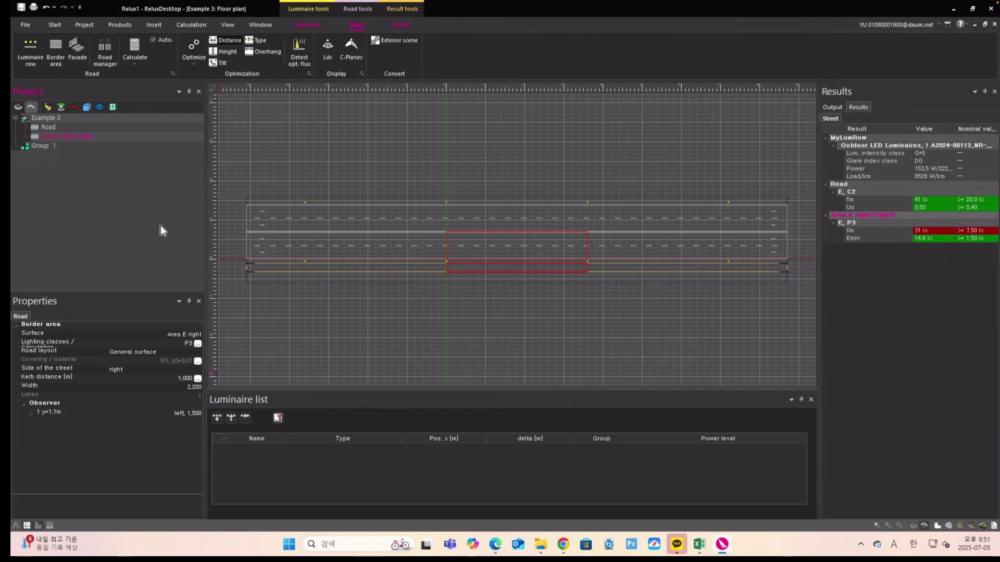
click(42, 146)
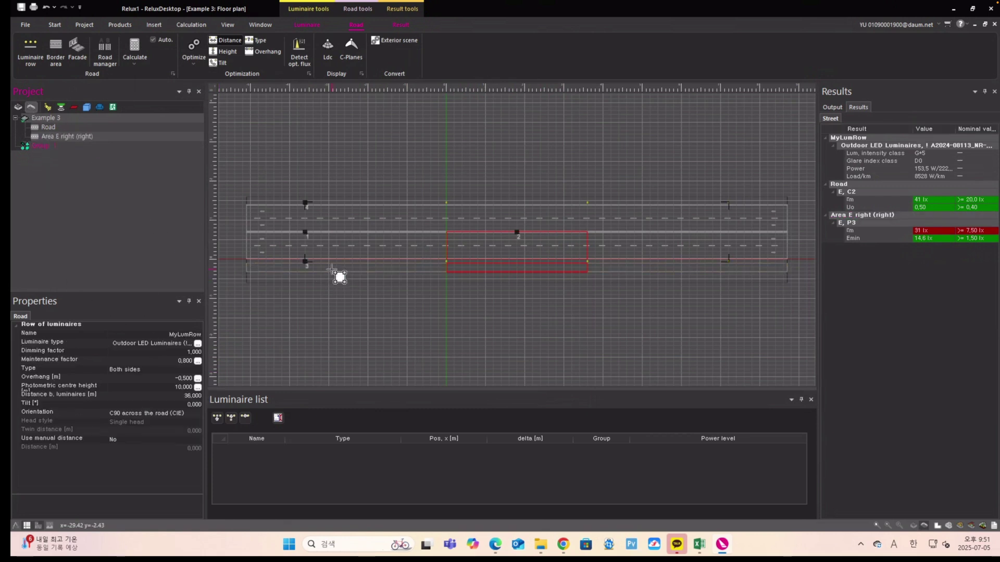
- Return to the Example 2 scene and review the properties of border area Area D right
click(18, 108)
click(45, 128)
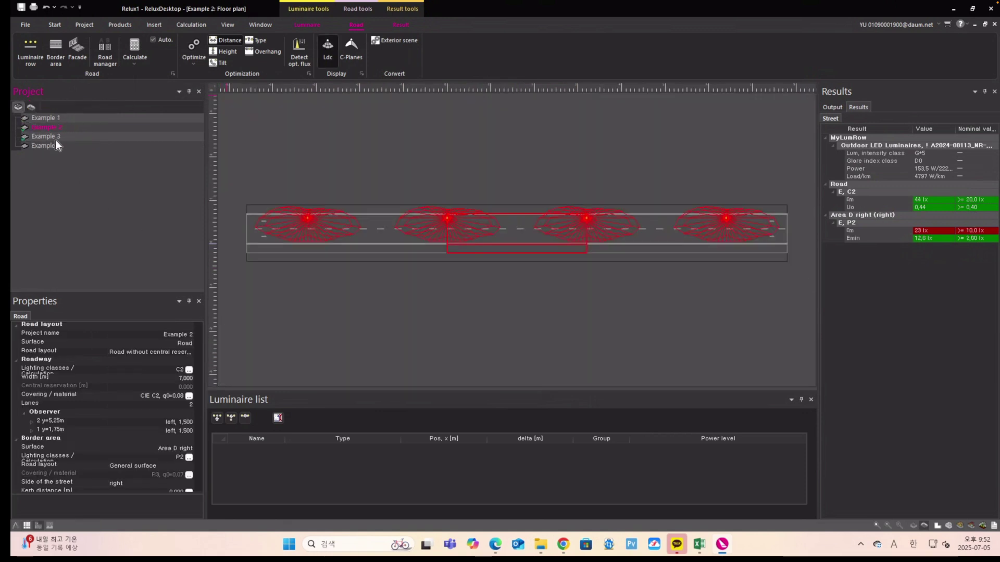
click(30, 107)
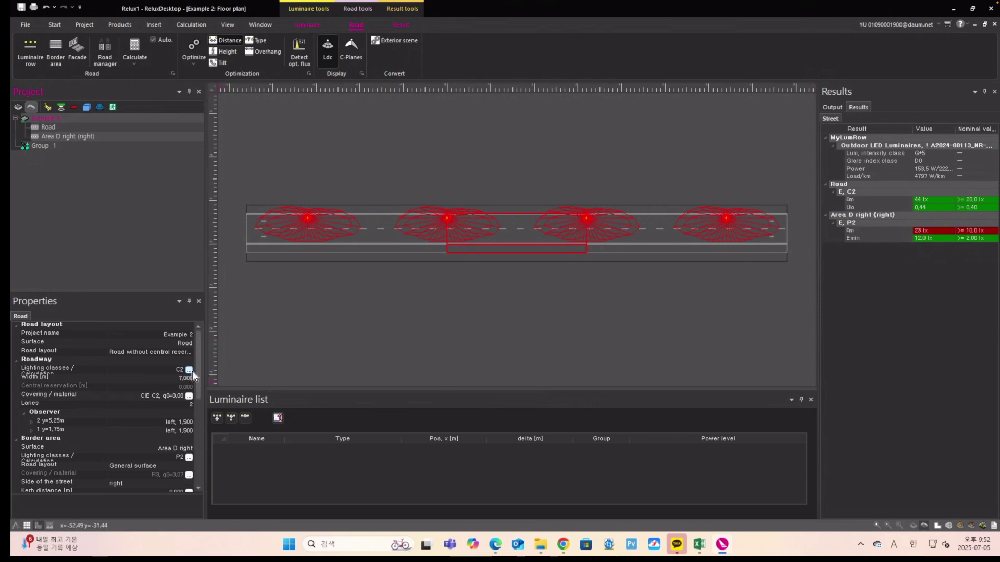
click(91, 136)
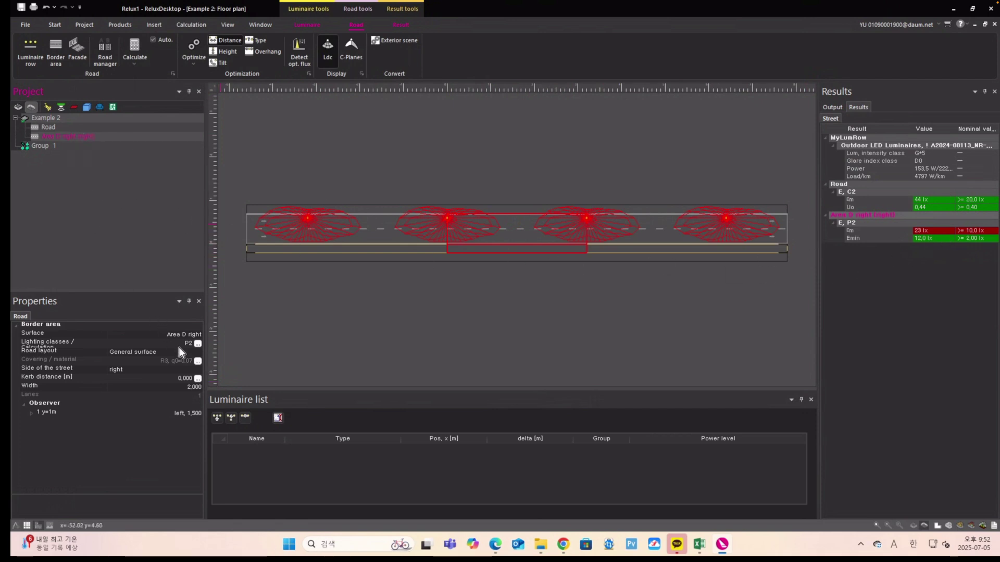
- Set the dimming factor of the Example 2 luminaire row to 0.6
click(34, 144)
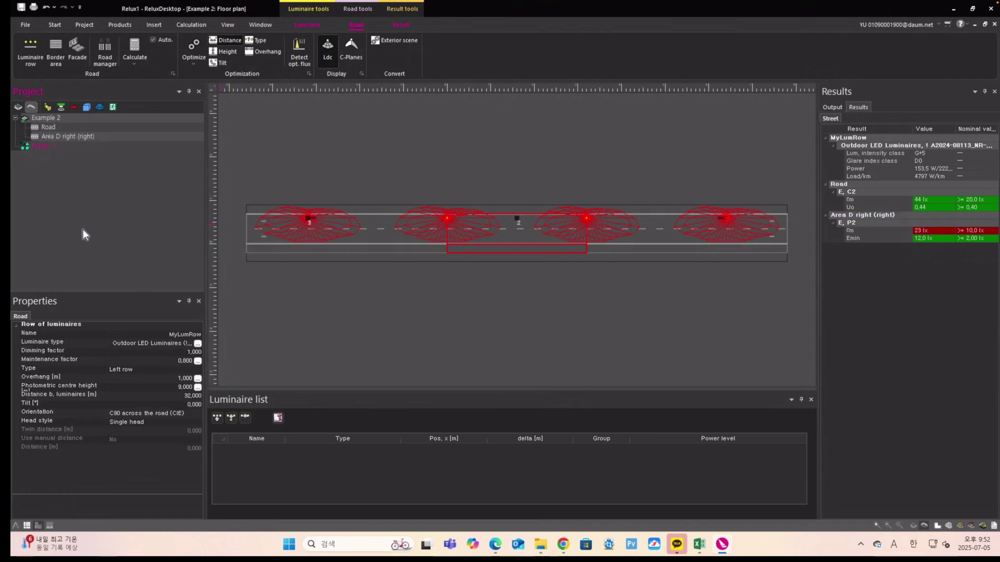
click(183, 352)
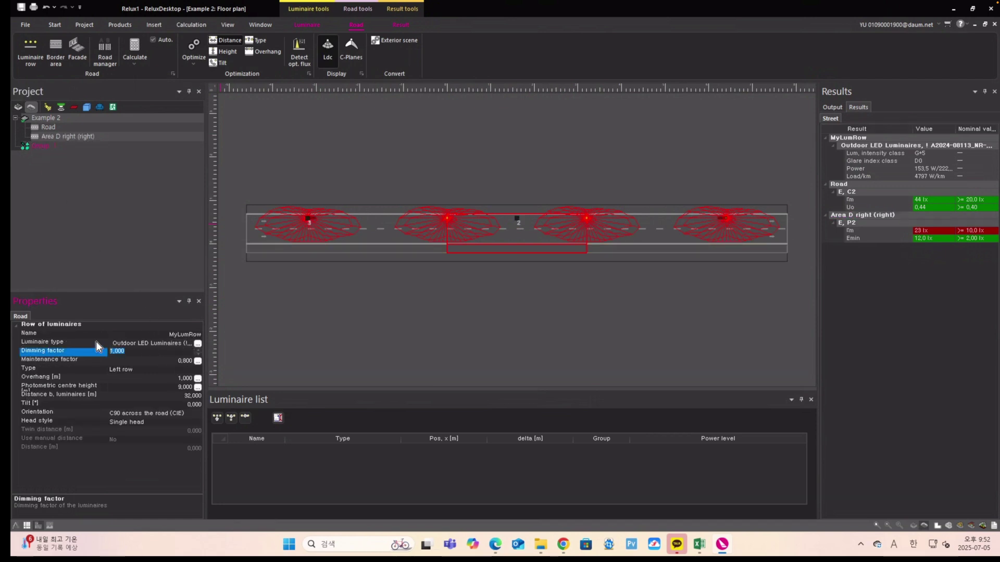
text(0,6)
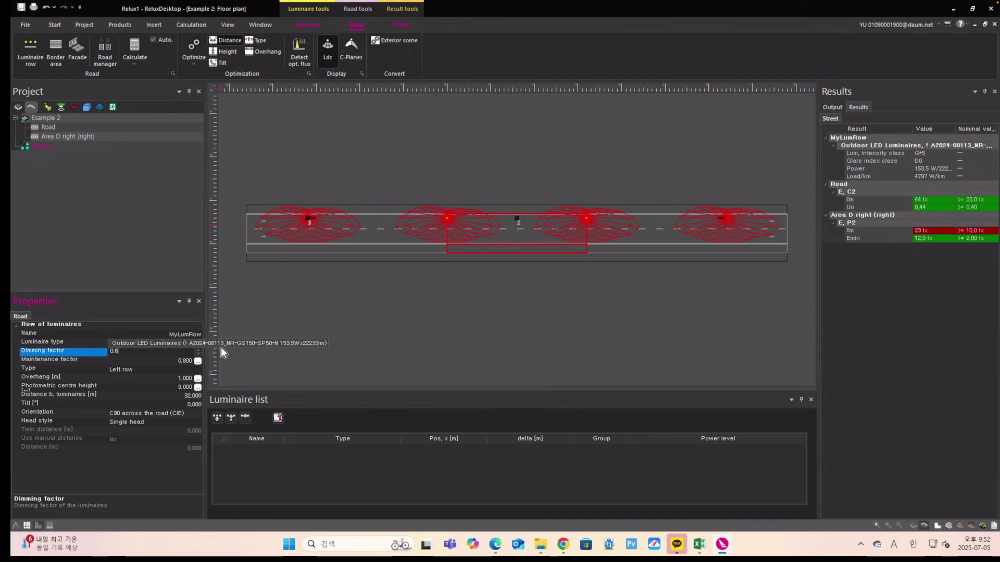
click(267, 333)
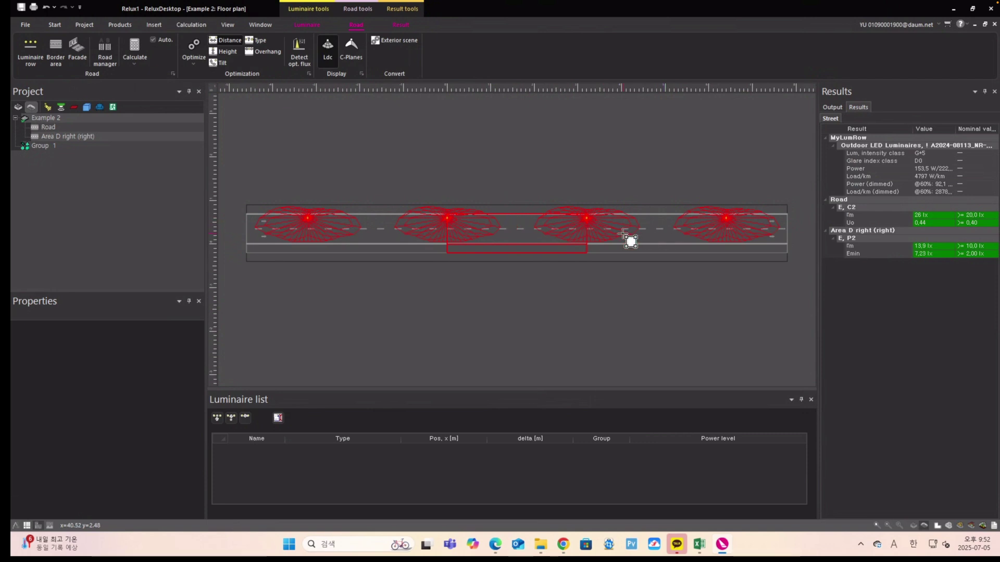
- Review the properties of the Example 2 road and its luminaire row
click(49, 127)
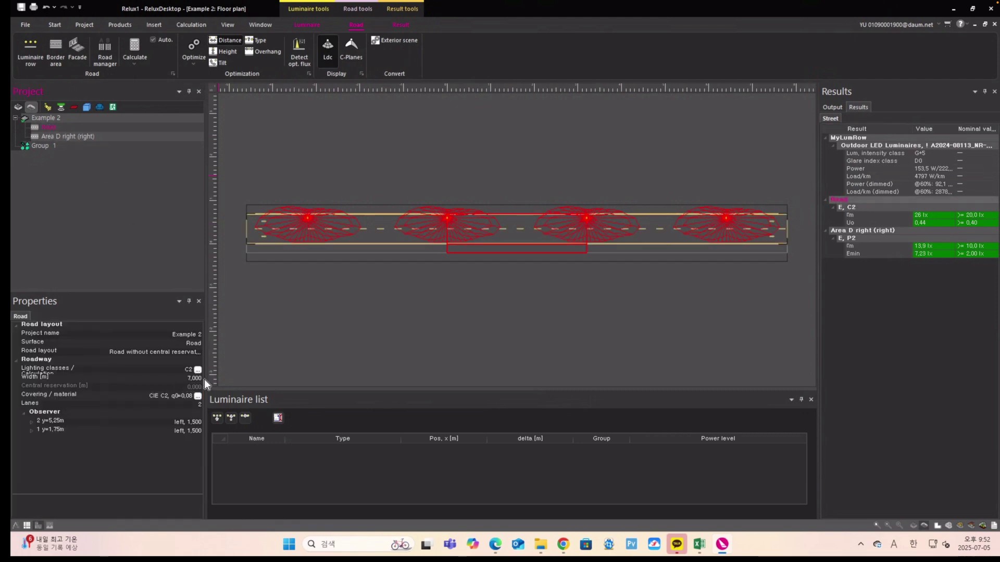
click(41, 146)
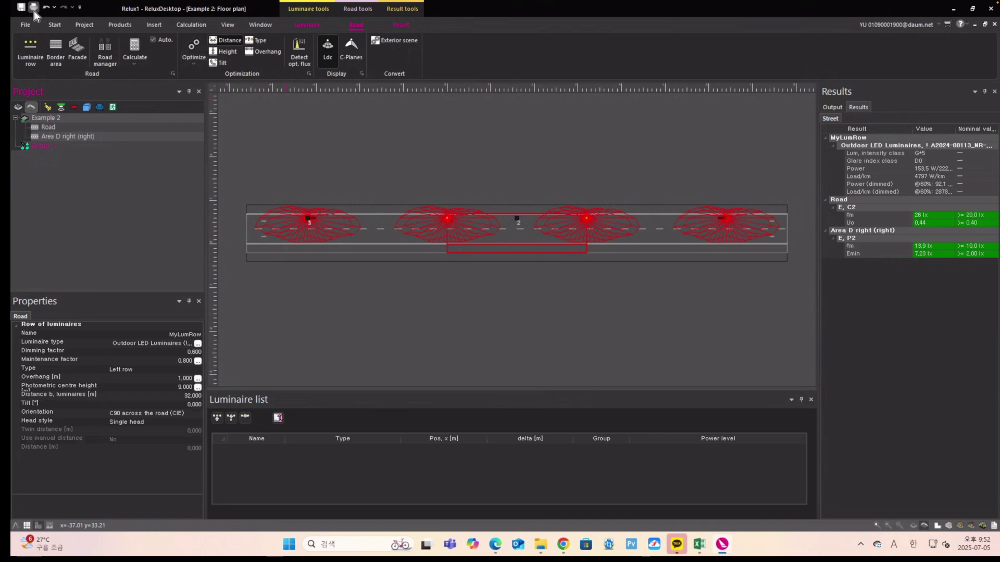
- Open the print setup and remove General, Luminaire data and Examples 1 to 4 from the current print outputs
click(26, 24)
click(104, 56)
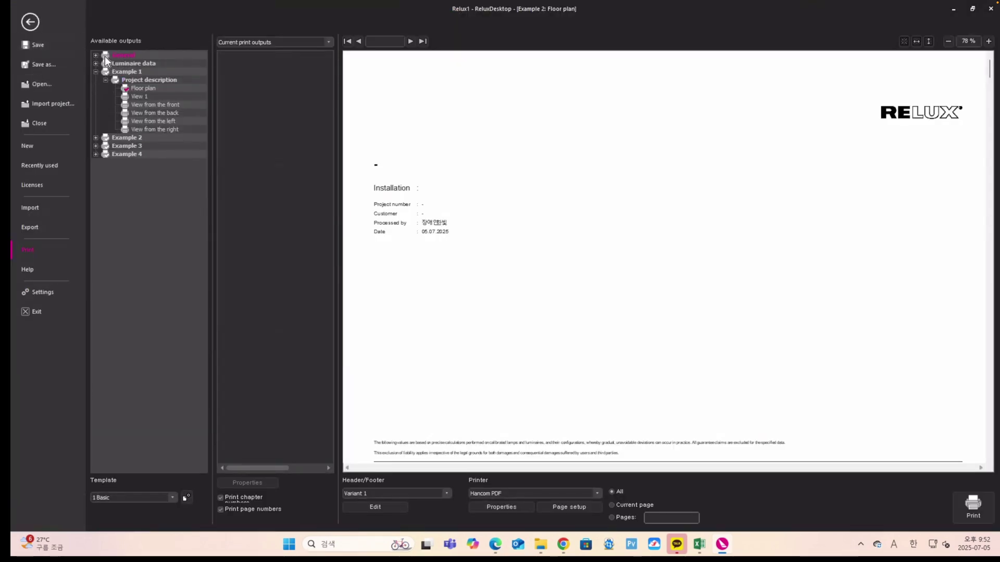
click(104, 63)
click(106, 71)
click(106, 138)
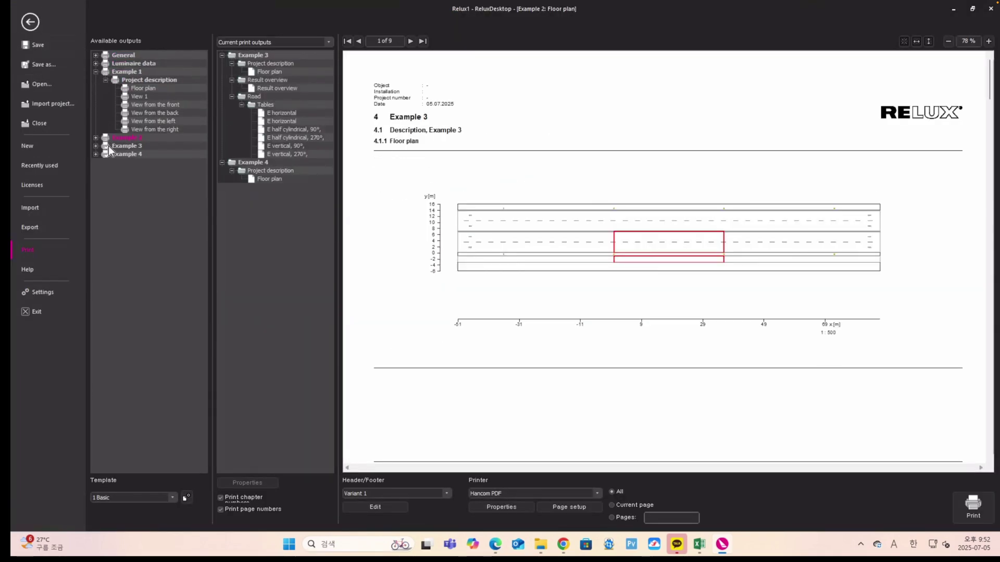
click(106, 146)
click(106, 154)
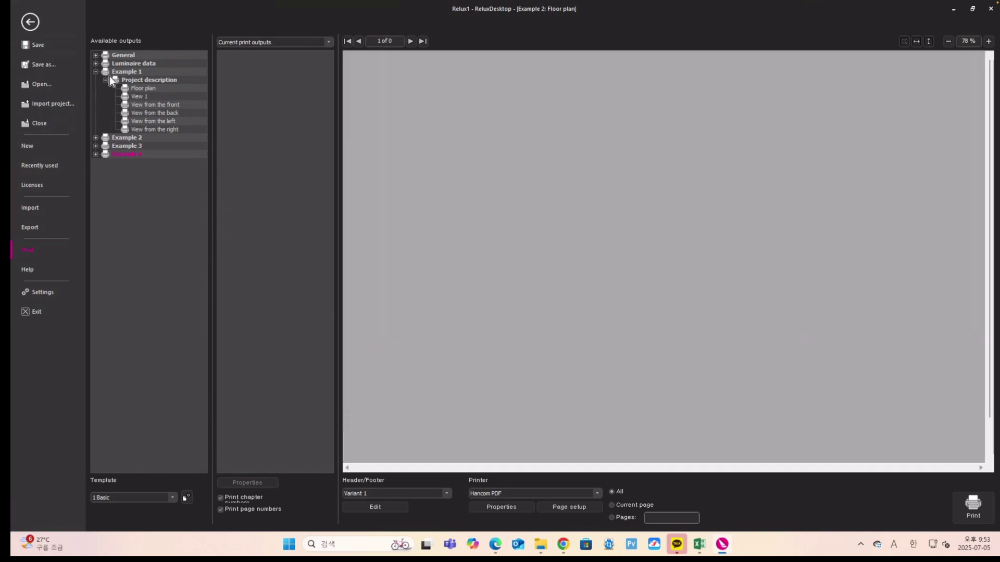
- Add the data sheet of the Outdoor LED Luminaires to the print outputs
click(97, 63)
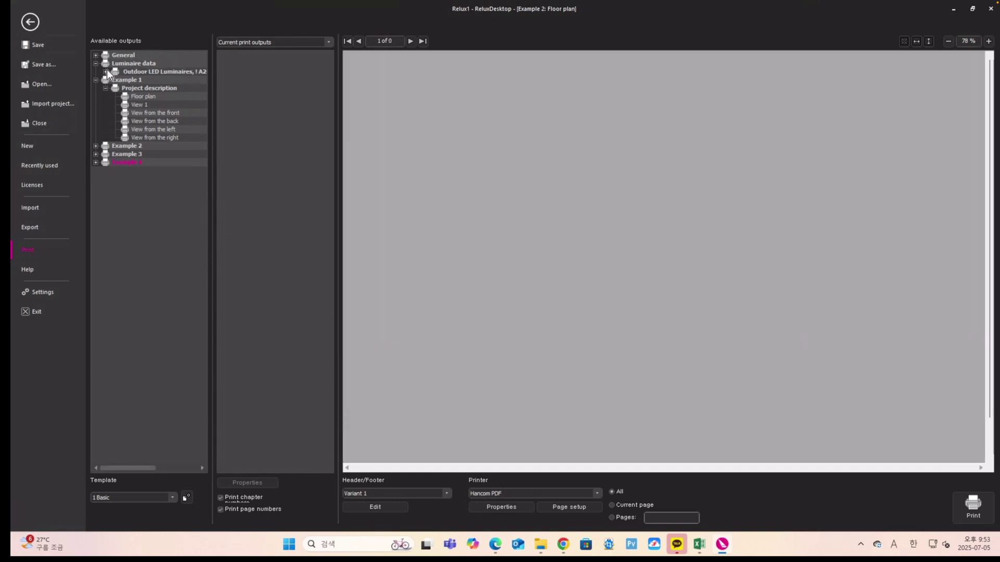
click(106, 71)
click(125, 80)
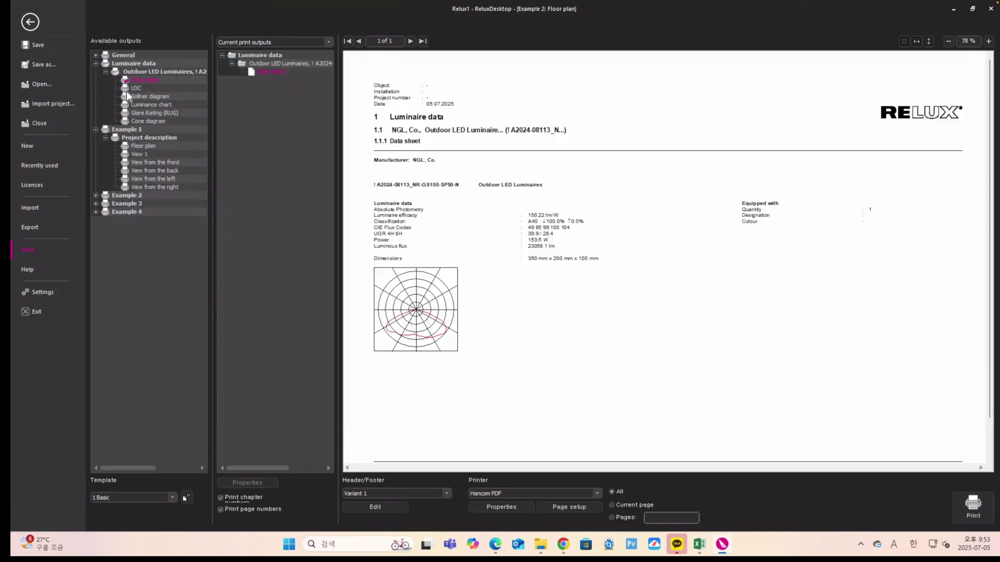
- Add the LDC of the Outdoor LED Luminaires and the Example 2 result overview to the print outputs
click(125, 88)
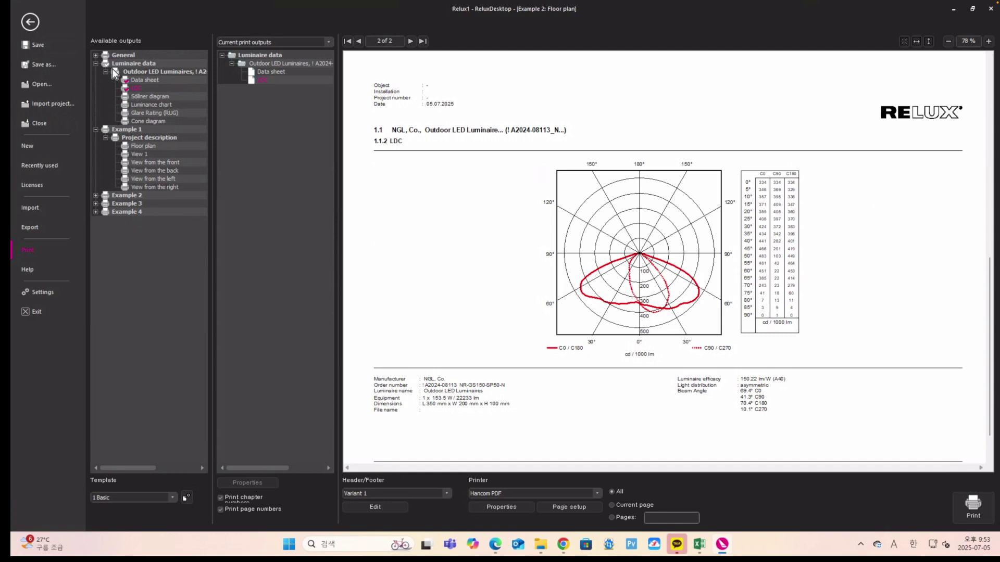
click(107, 72)
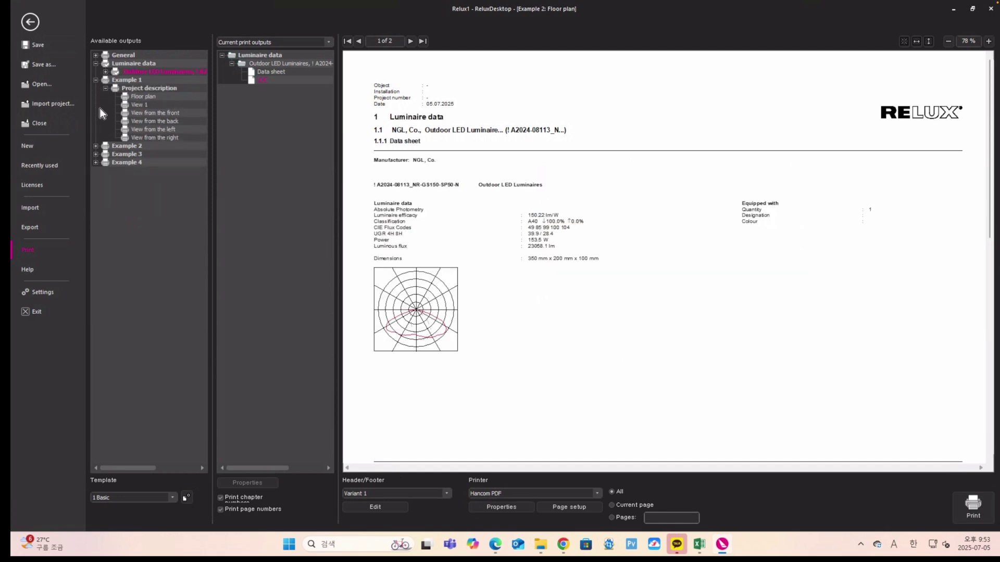
click(96, 80)
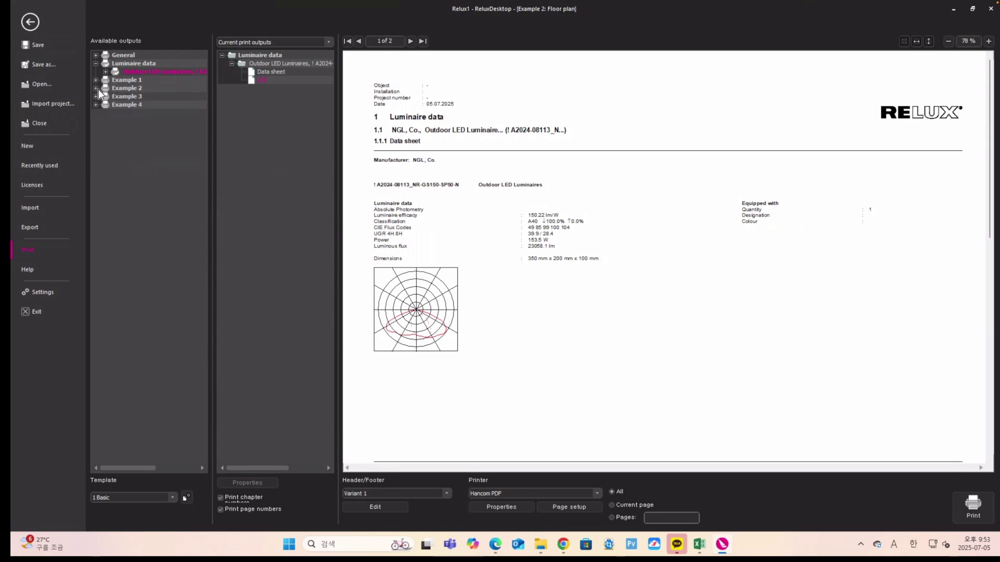
click(97, 89)
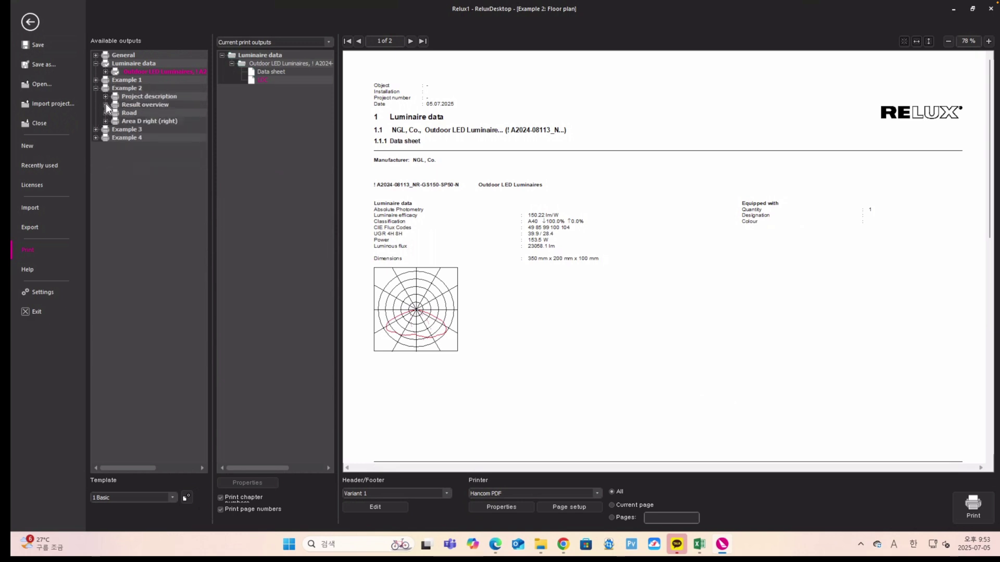
click(105, 104)
click(124, 112)
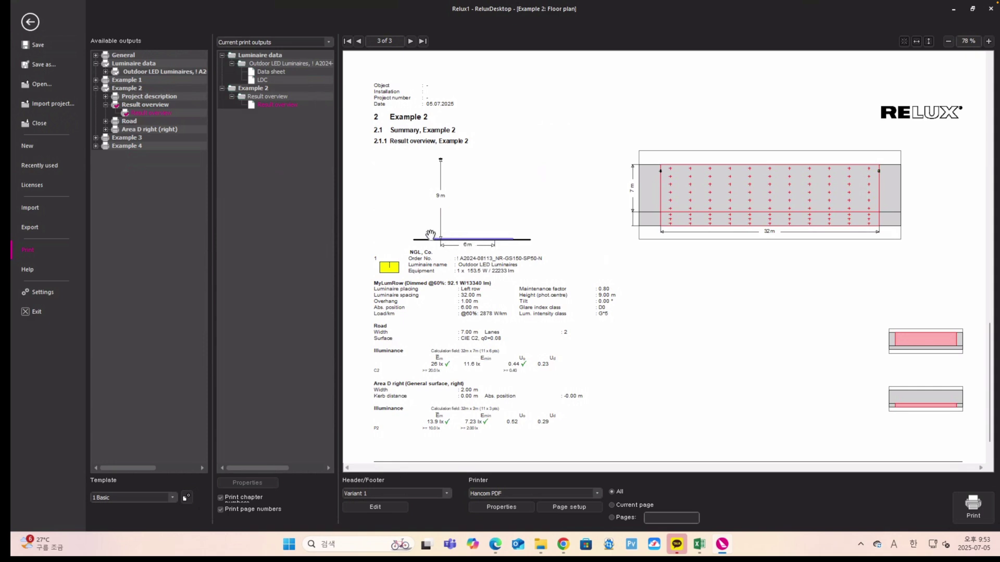
- Add the E horizontal pseudo colours output of the Example 2 road to the print outputs
click(106, 121)
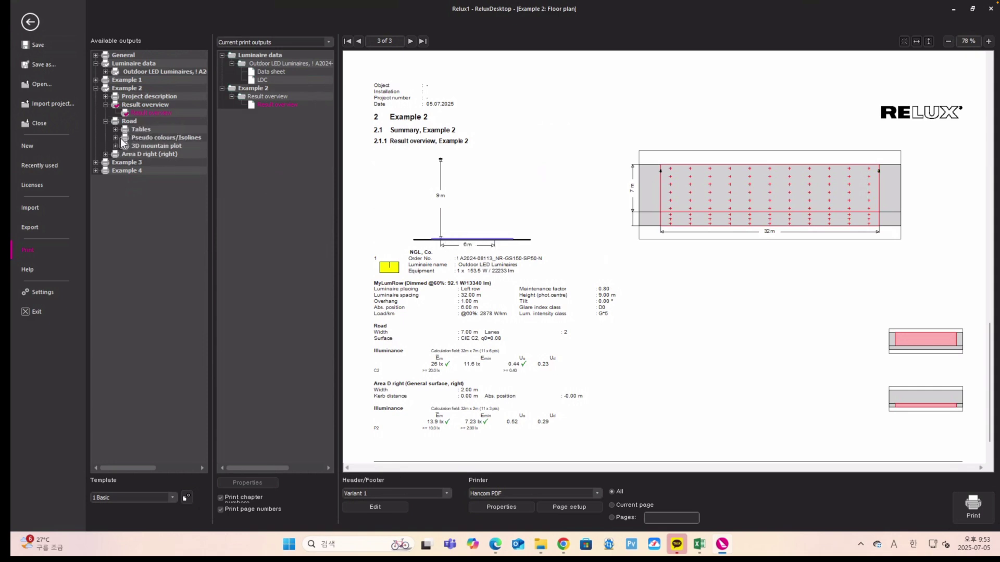
click(115, 138)
click(135, 147)
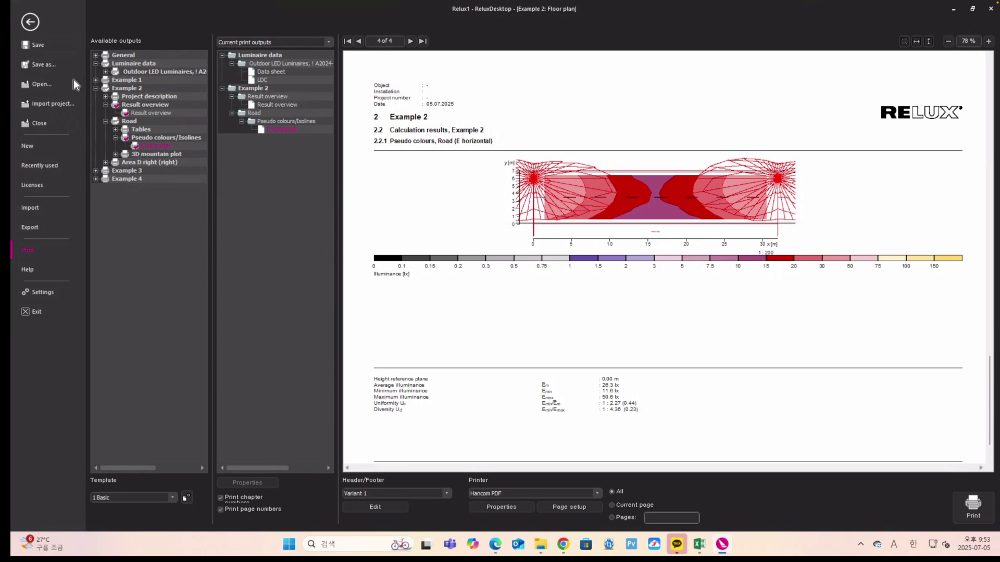
- Hide the luminaires' LDC display in the floor plan and preview the road's E horizontal pseudo colours page again
click(20, 23)
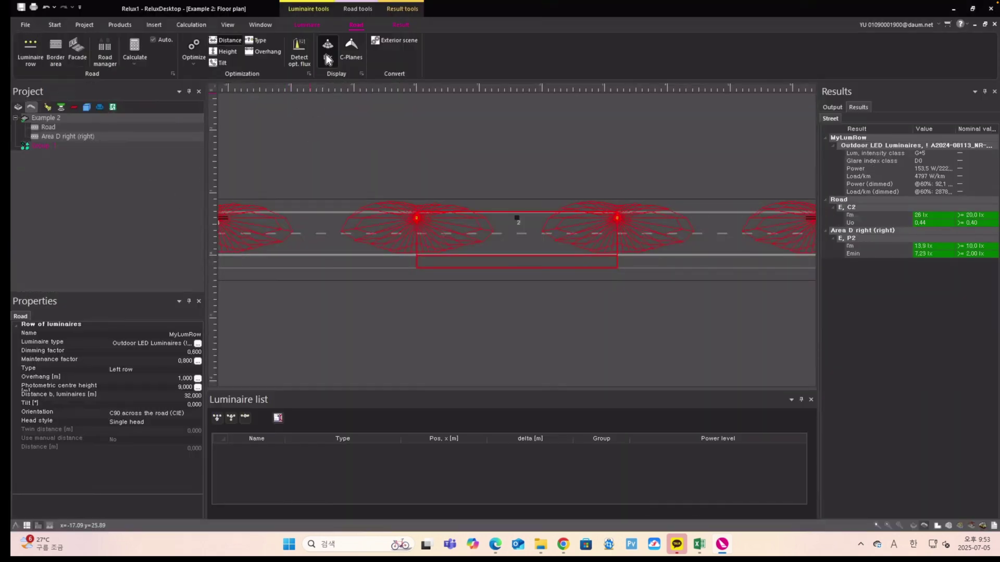
click(327, 56)
click(33, 8)
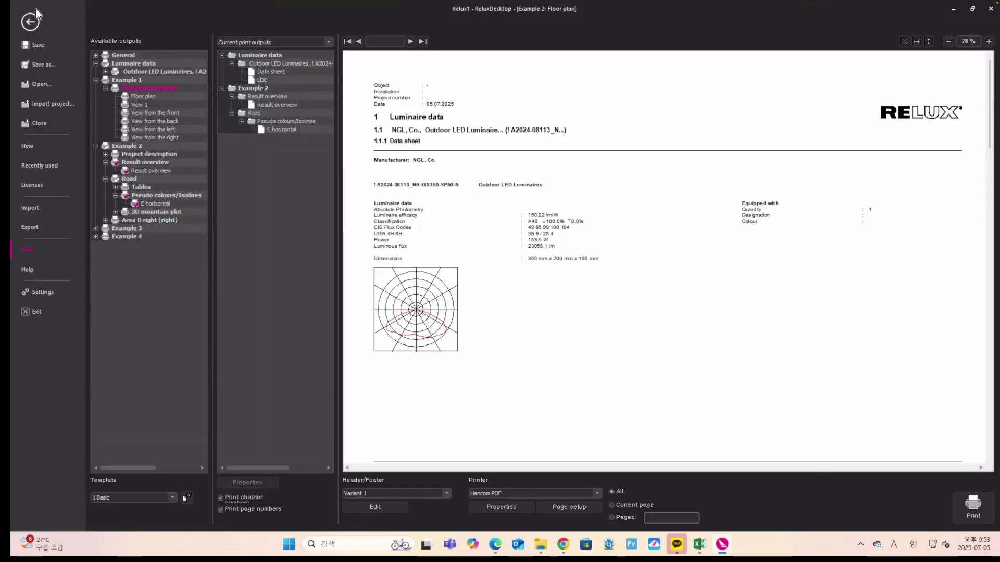
click(149, 204)
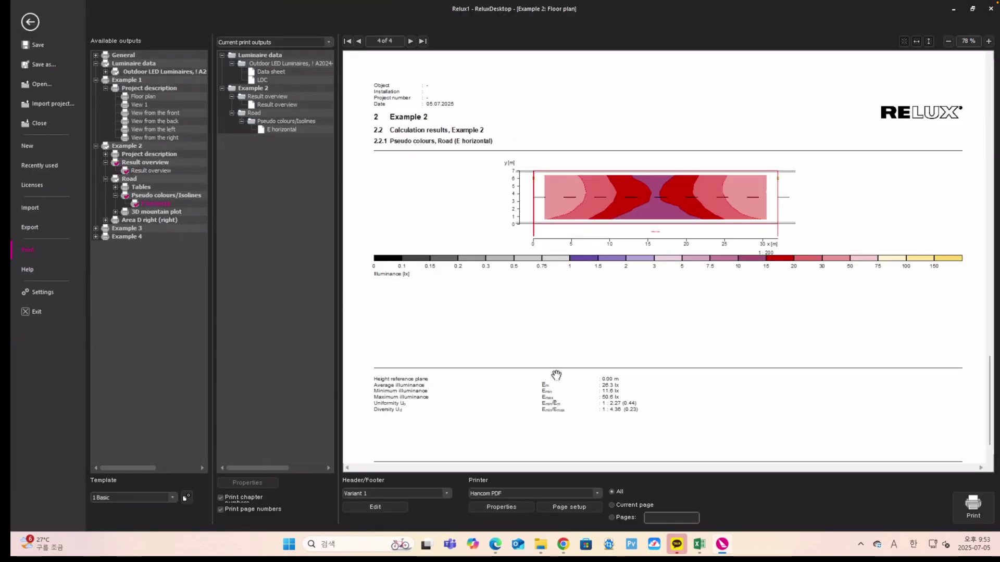
- Add the horizontal, half cylindrical 90° and 270°, and vertical 90° and 270° pseudo colours of Area D right to the print outputs
click(106, 220)
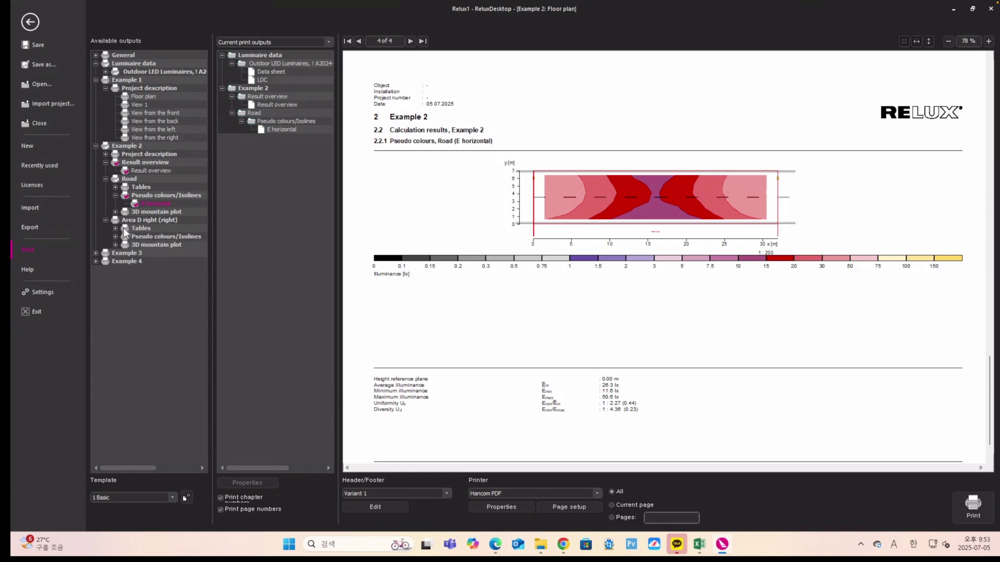
click(116, 237)
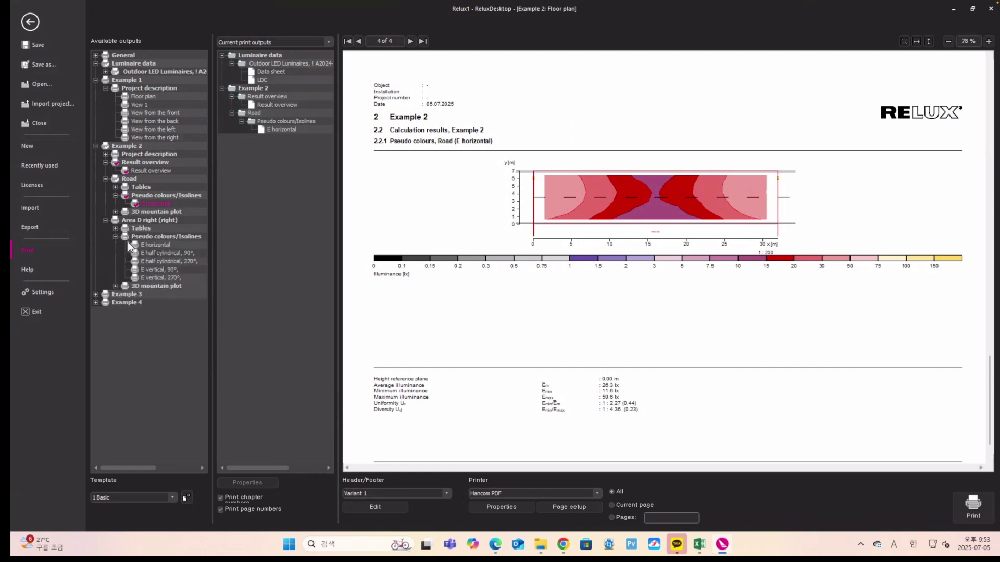
click(137, 270)
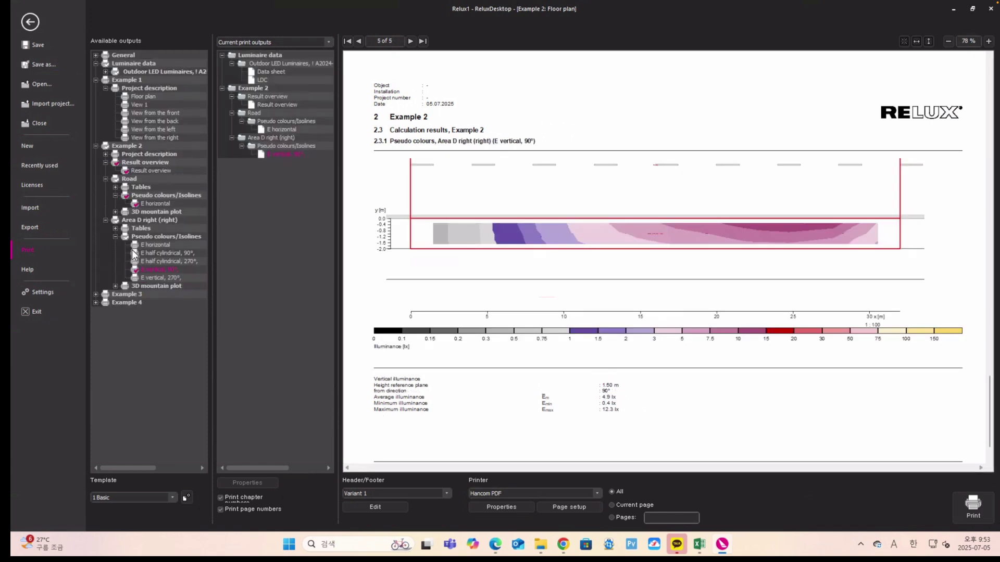
click(135, 252)
click(135, 245)
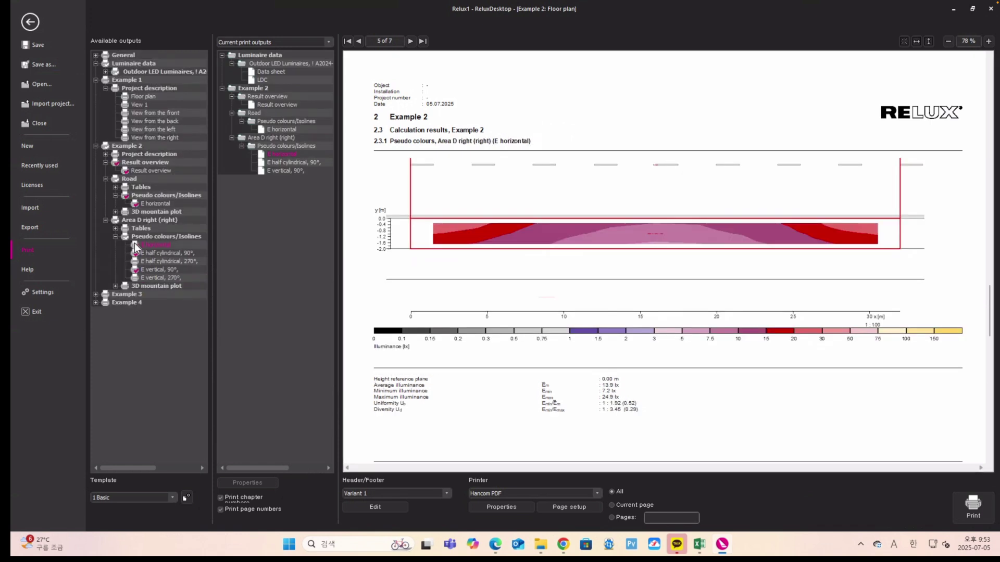
click(135, 261)
click(135, 277)
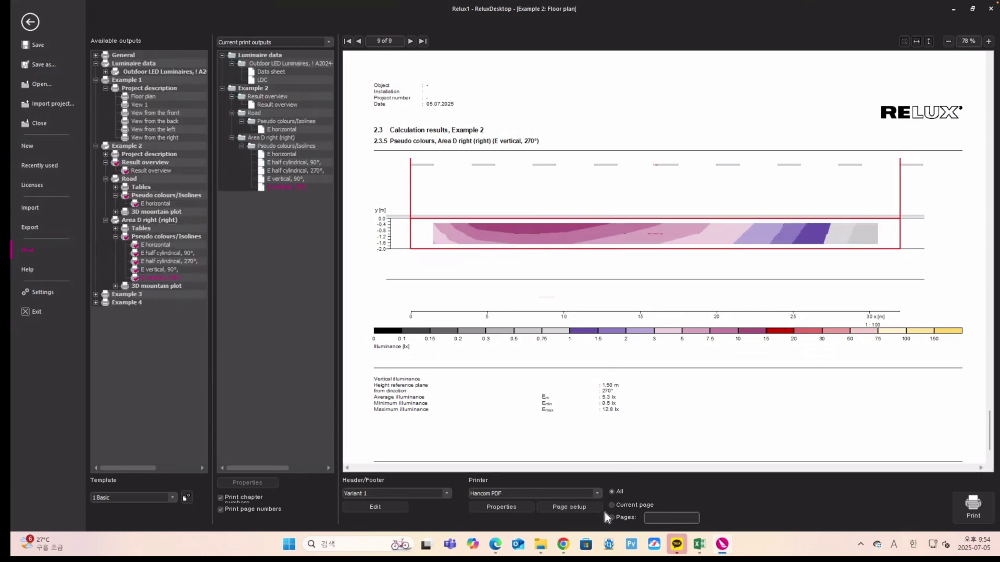
- Print all report pages with Hancom PDF to the existing file Relux1 and open the resulting PDF
click(582, 507)
click(548, 375)
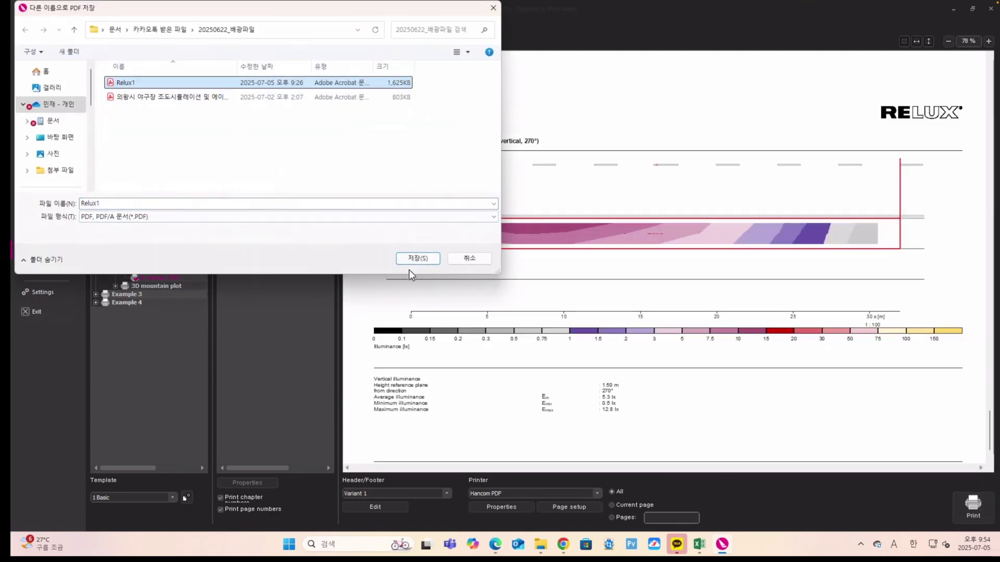
click(418, 260)
click(527, 271)
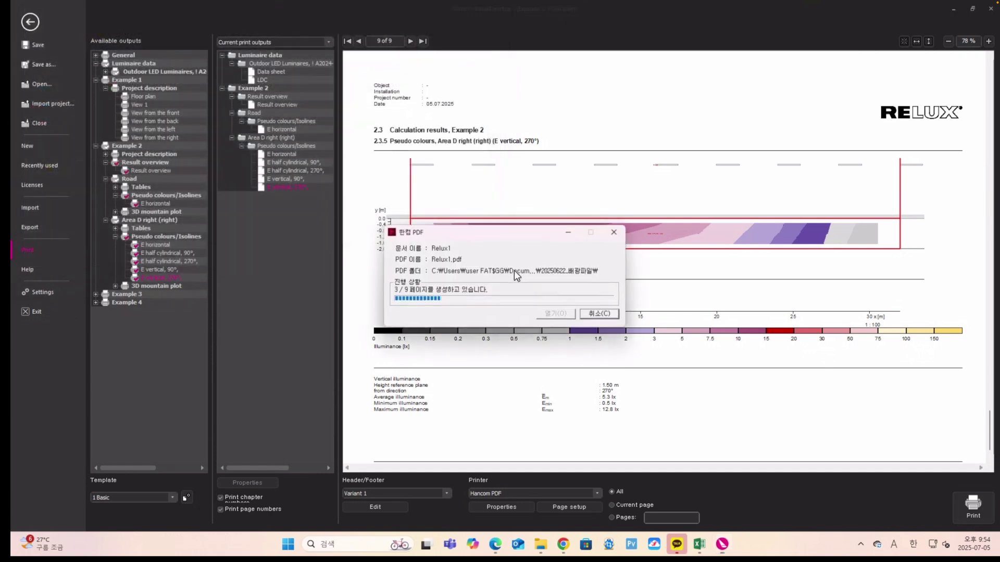
click(555, 315)
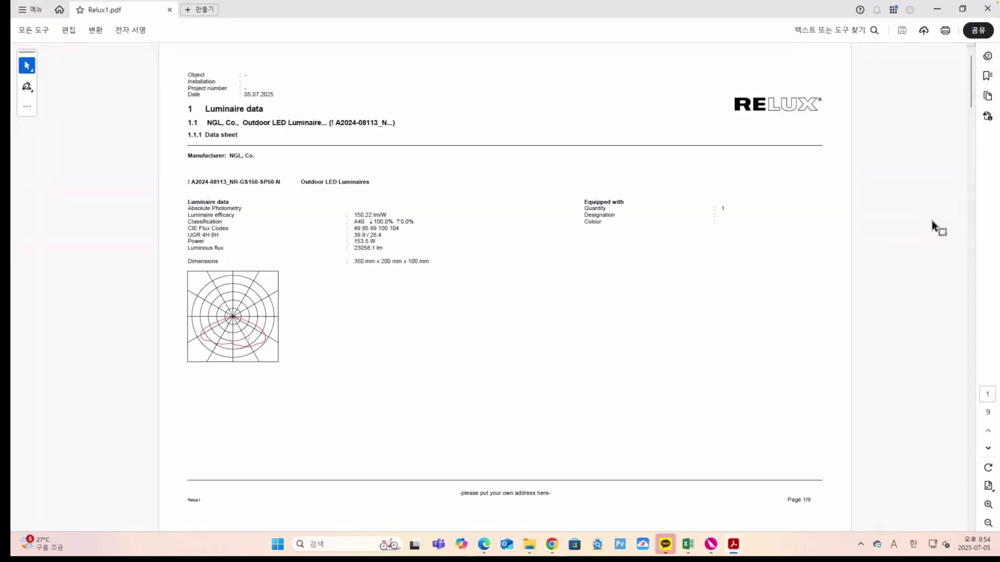
- Examine the pages of the Relux1 PDF report, close it and return to the Example 2 floor plan in ReluxDesktop
scroll(920, 221, down, 3)
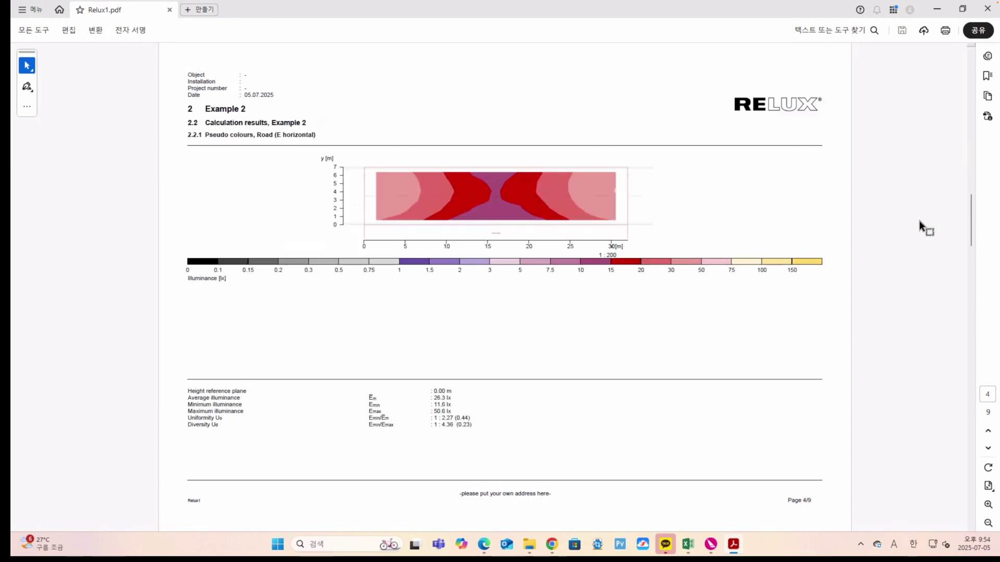
scroll(920, 221, up, 3)
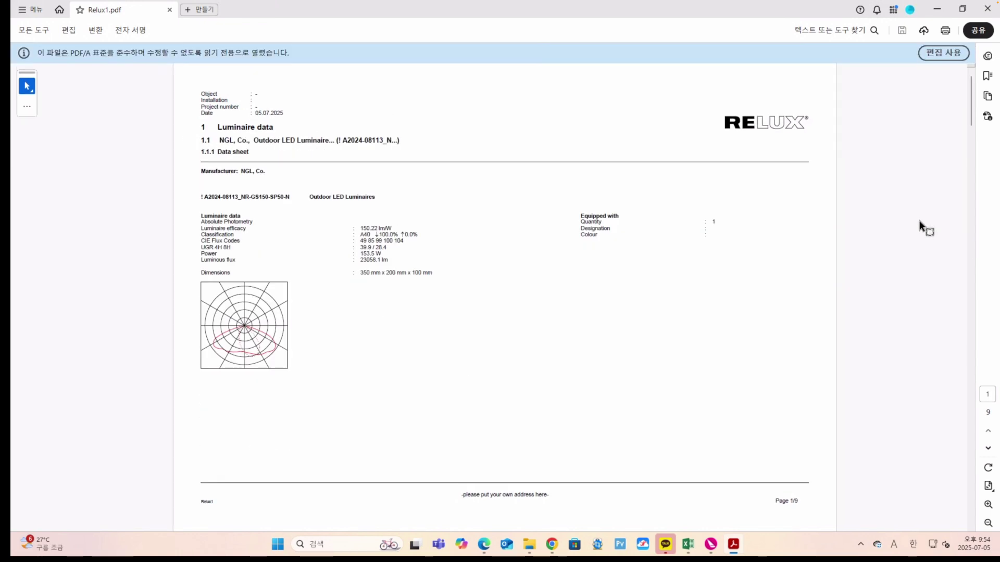
scroll(920, 220, down, 1)
scroll(920, 220, up, 1)
scroll(920, 221, down, 2)
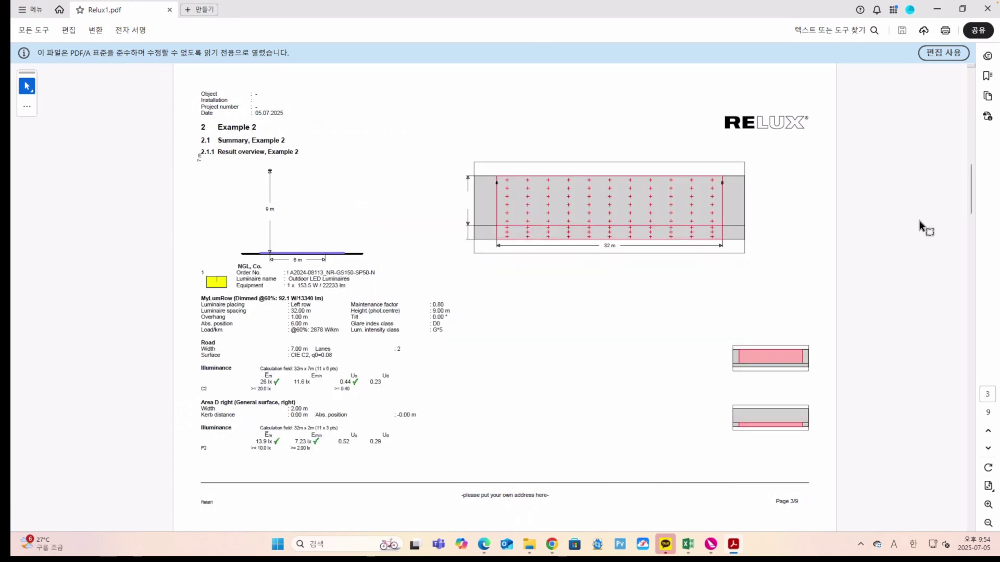
scroll(919, 228, down, 1)
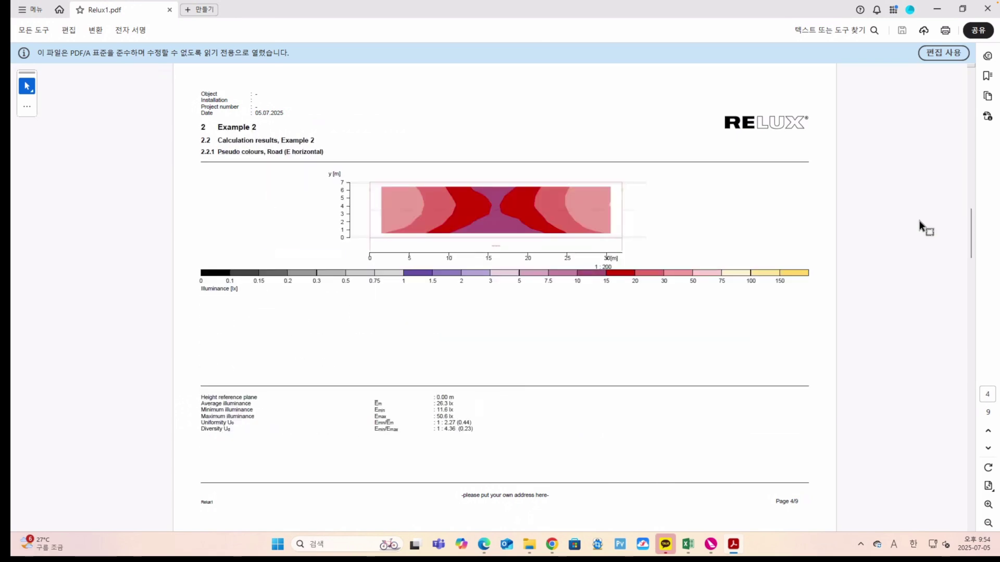
scroll(920, 228, down, 1)
scroll(919, 226, down, 3)
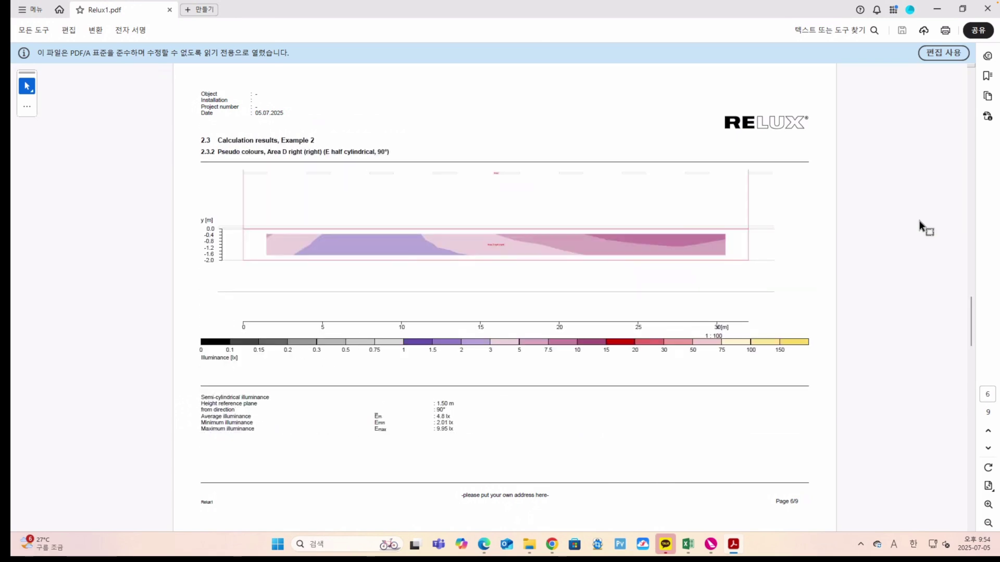
scroll(920, 227, down, 1)
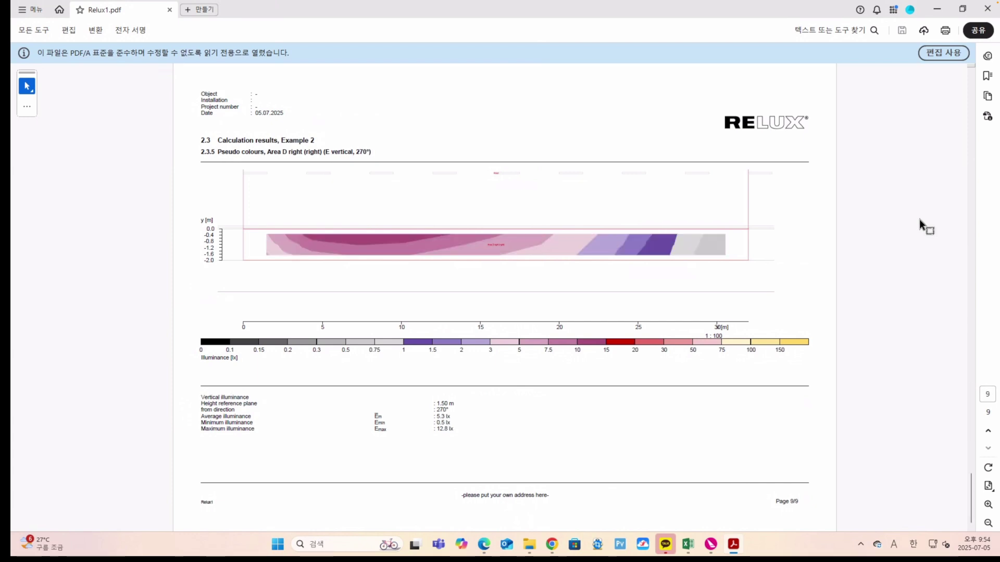
click(986, 15)
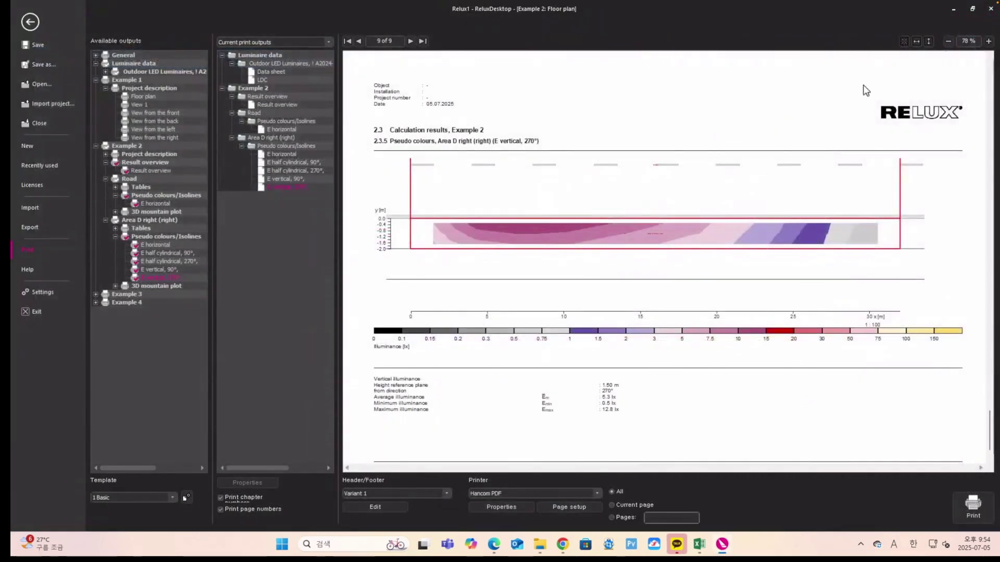
click(36, 26)
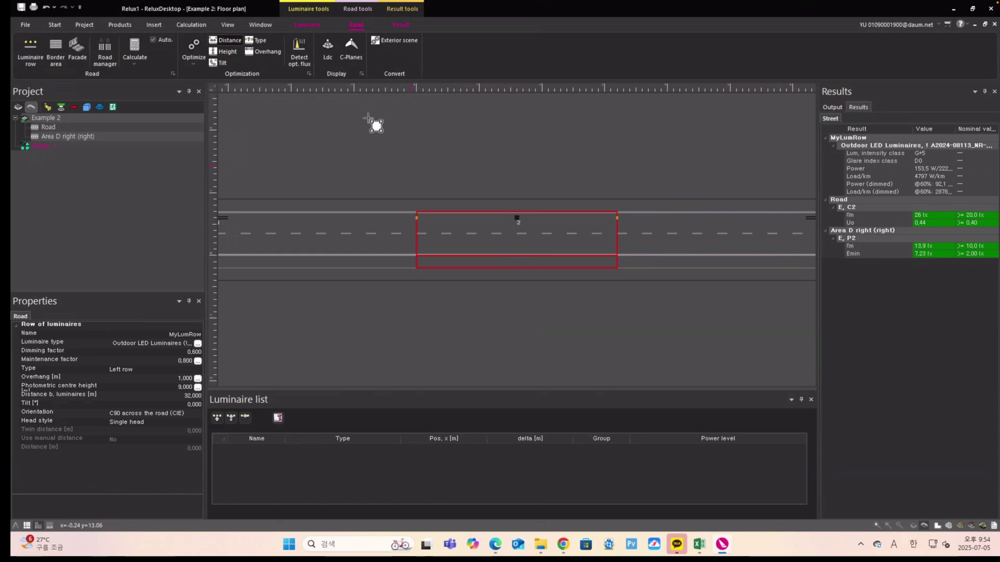
- Examine the Export report settings in the road options and leave them without changes
click(385, 41)
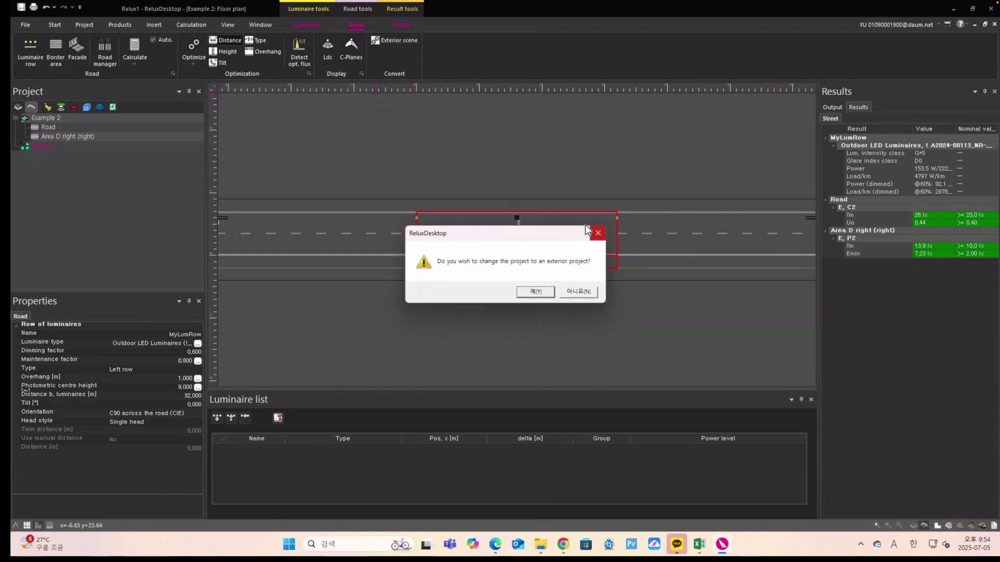
click(580, 293)
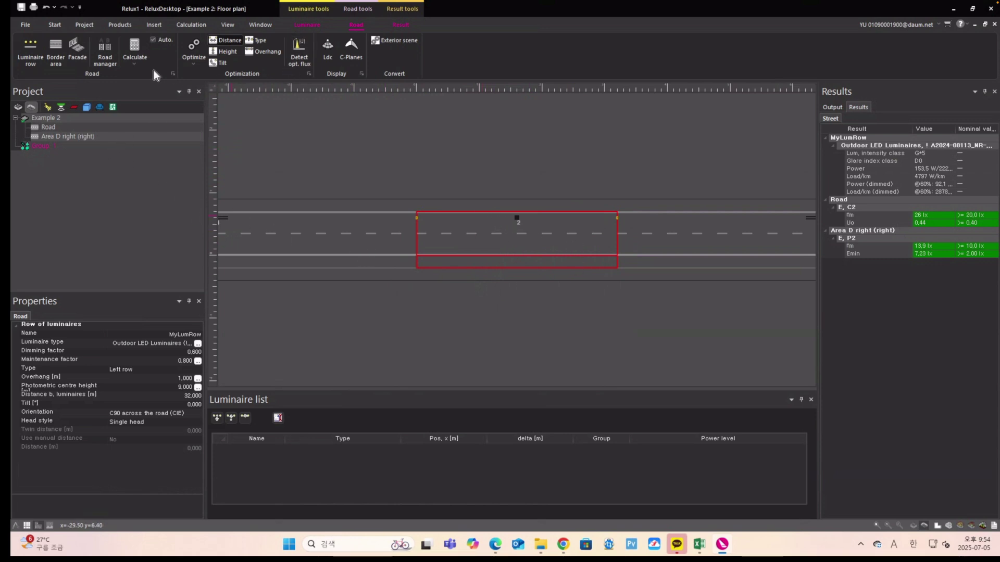
click(172, 73)
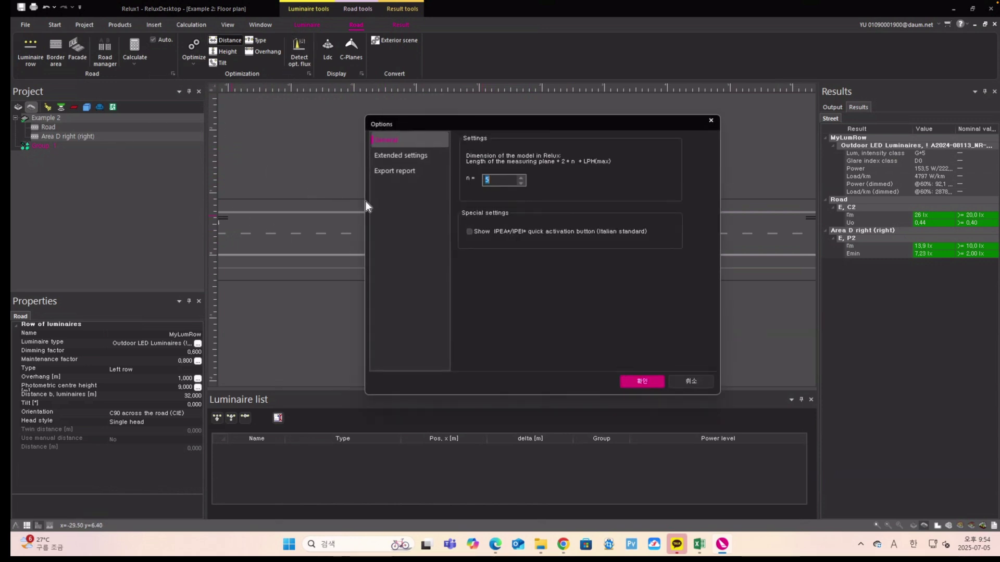
click(397, 173)
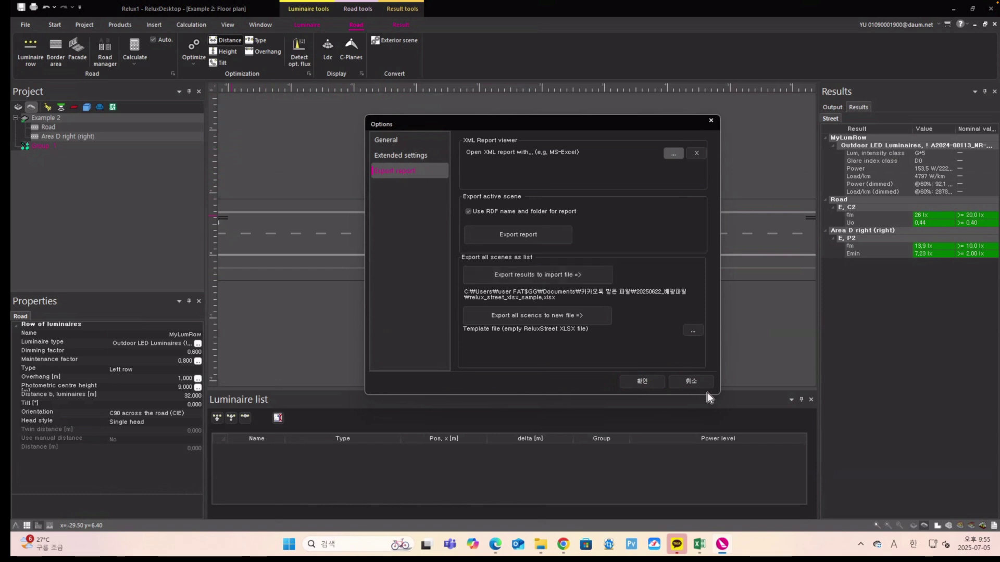
click(693, 383)
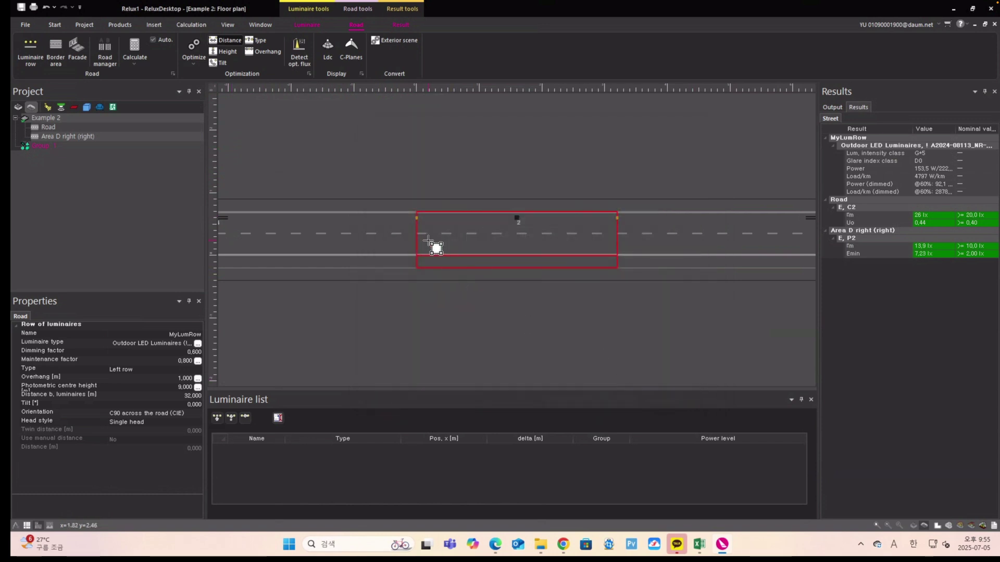
- Convert the Example 2 road project to an exterior scene and display it in the 3D view
click(394, 40)
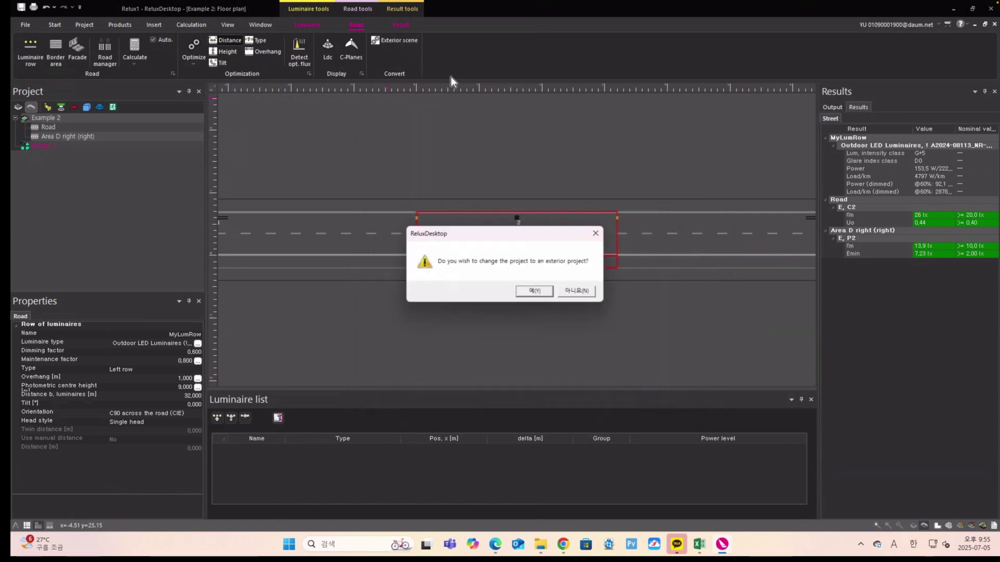
click(536, 291)
click(603, 439)
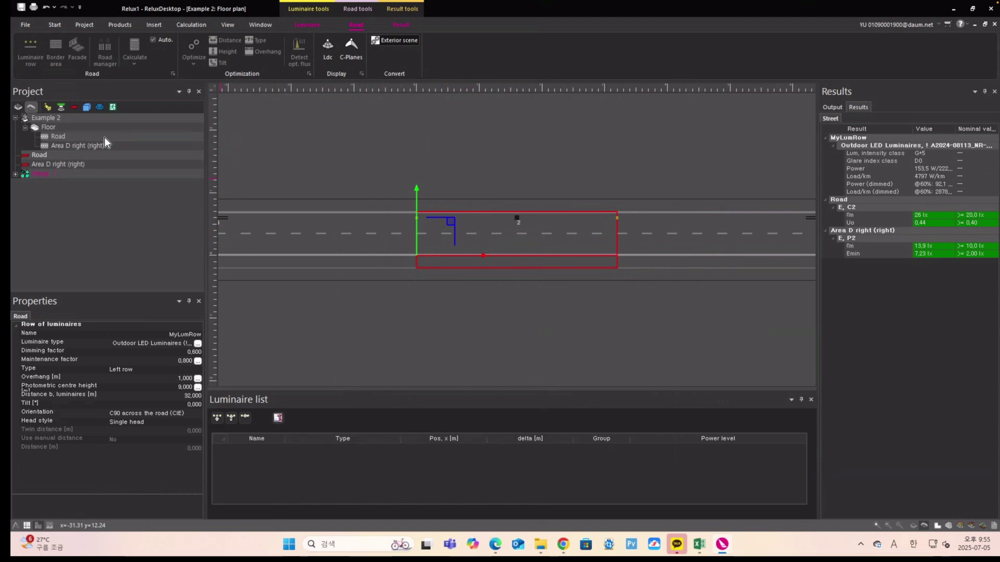
click(327, 130)
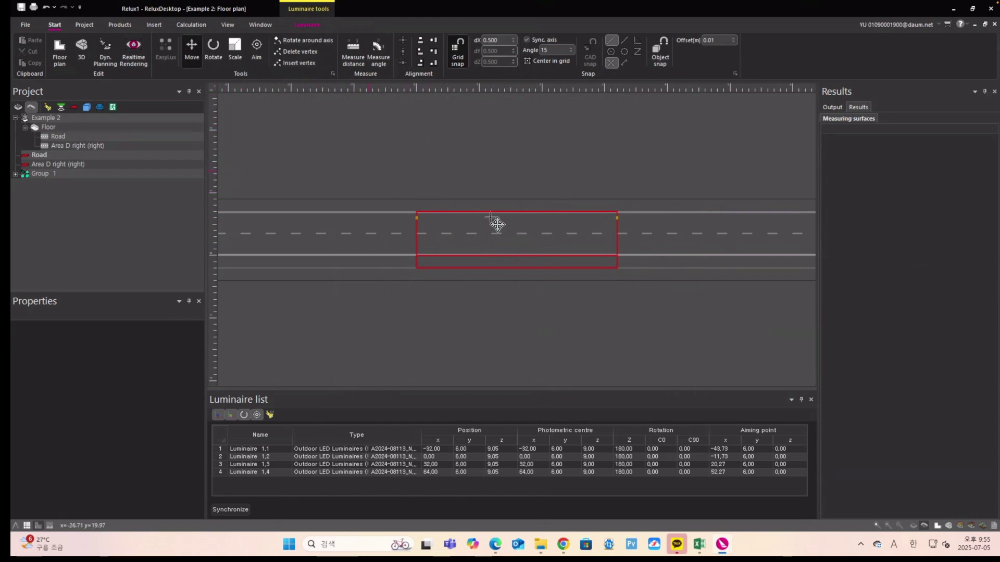
click(948, 526)
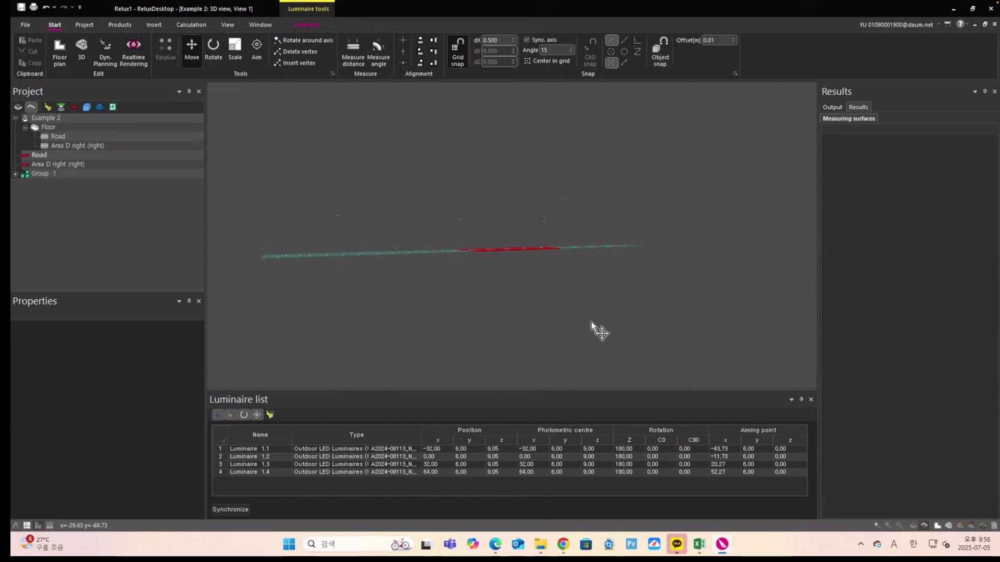
- Undo the exterior scene conversion and inspect the restored road project from a clearer angle in 3D
key(ctrl+z)
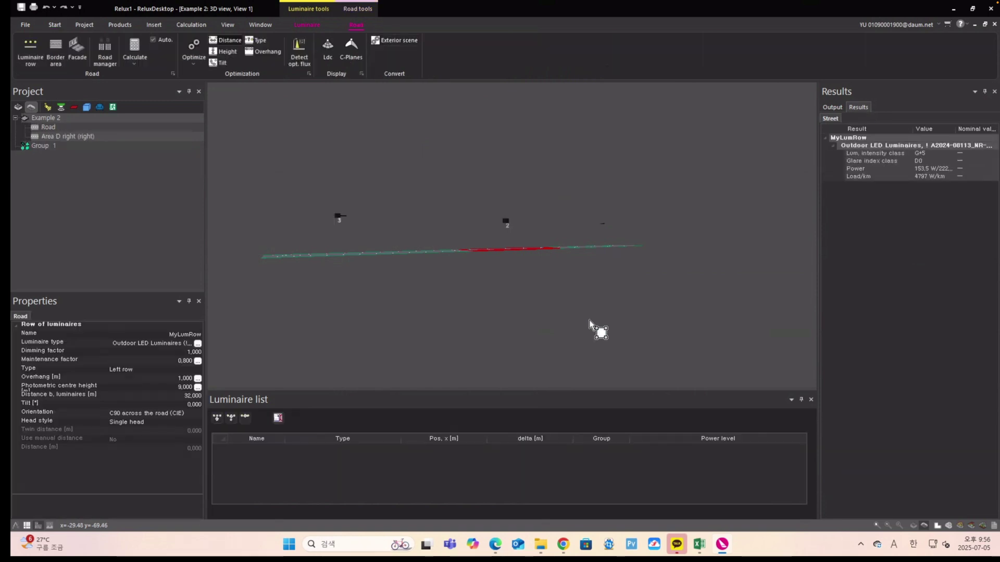
key(super)
middle_drag(703, 252, 440, 222)
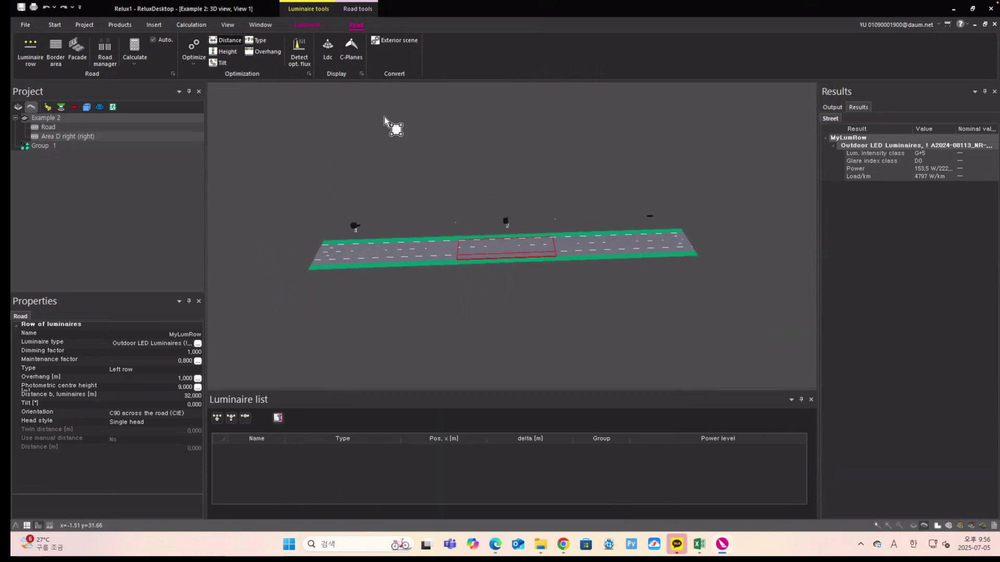
click(333, 49)
click(332, 49)
drag(562, 172, 569, 151)
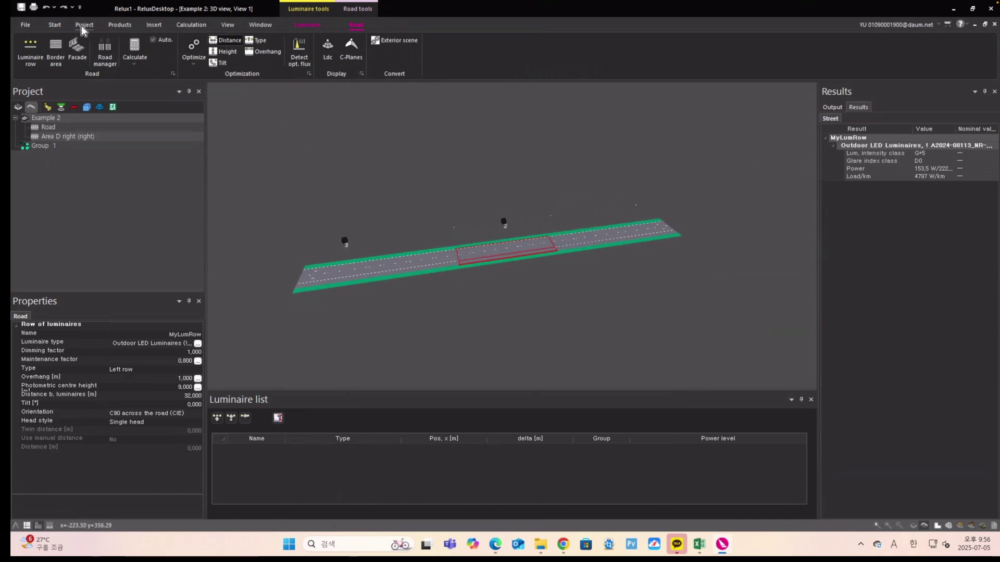
- Start a new Exterior luminaires/masts combination in the luminaire library
click(118, 24)
click(61, 65)
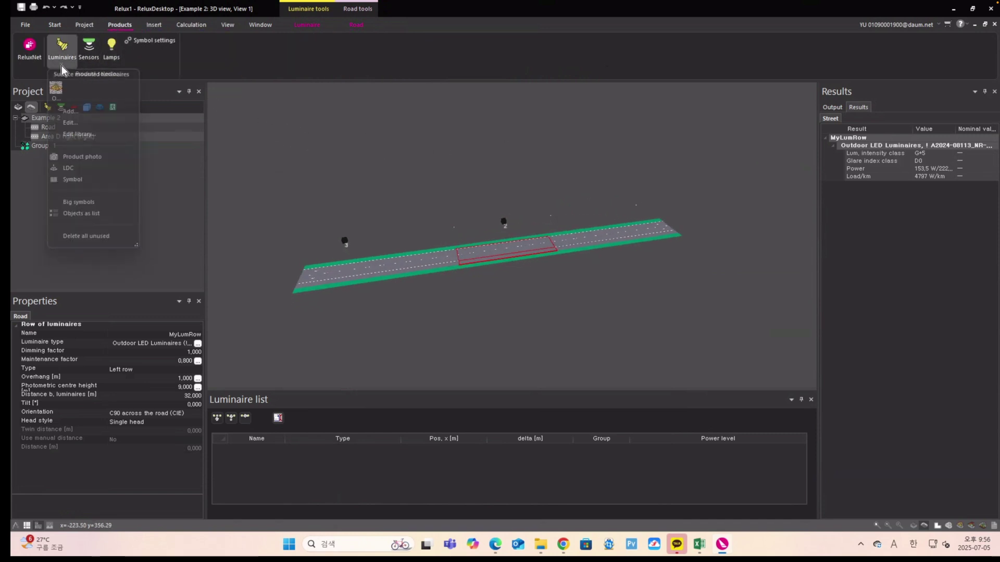
click(76, 134)
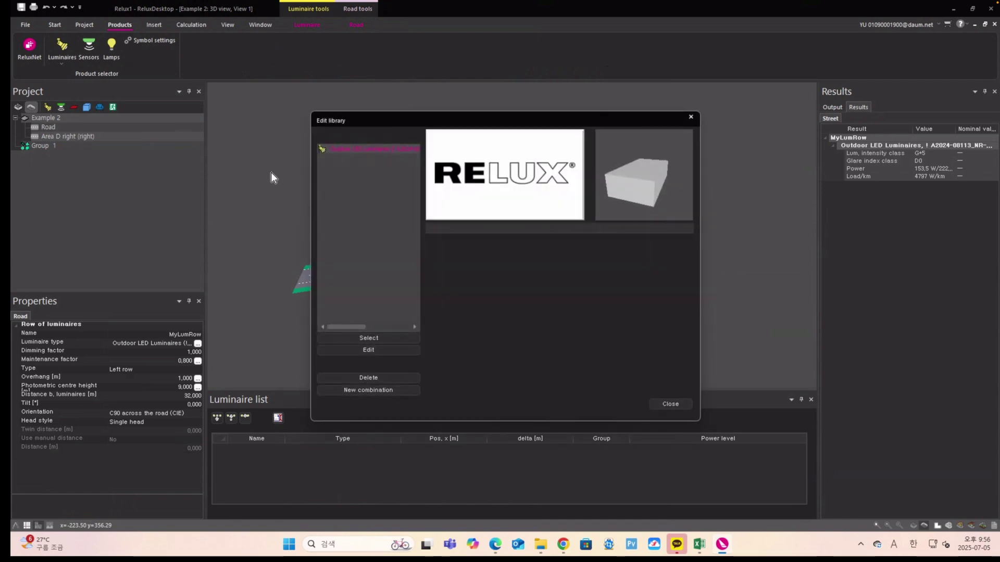
click(369, 390)
click(482, 166)
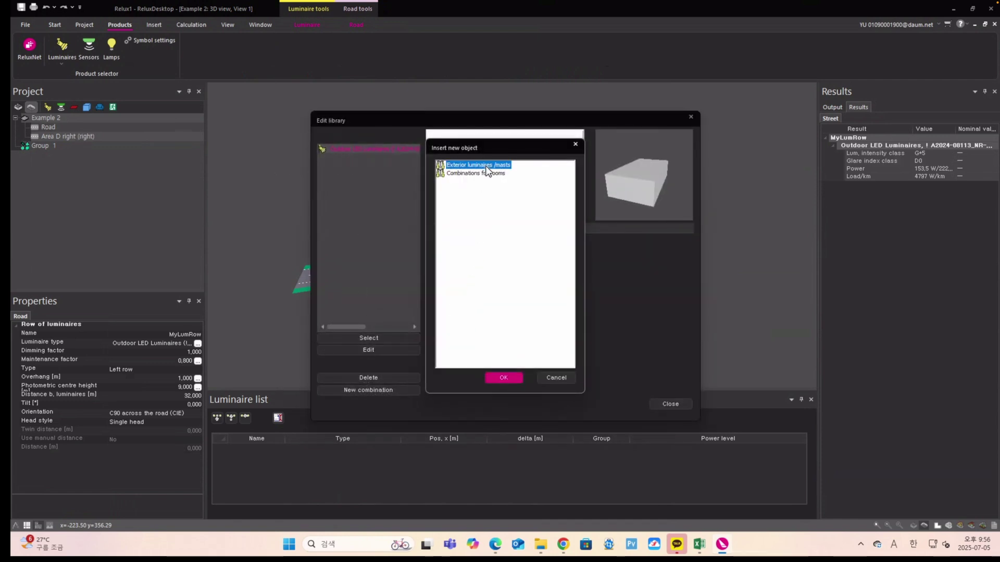
click(503, 378)
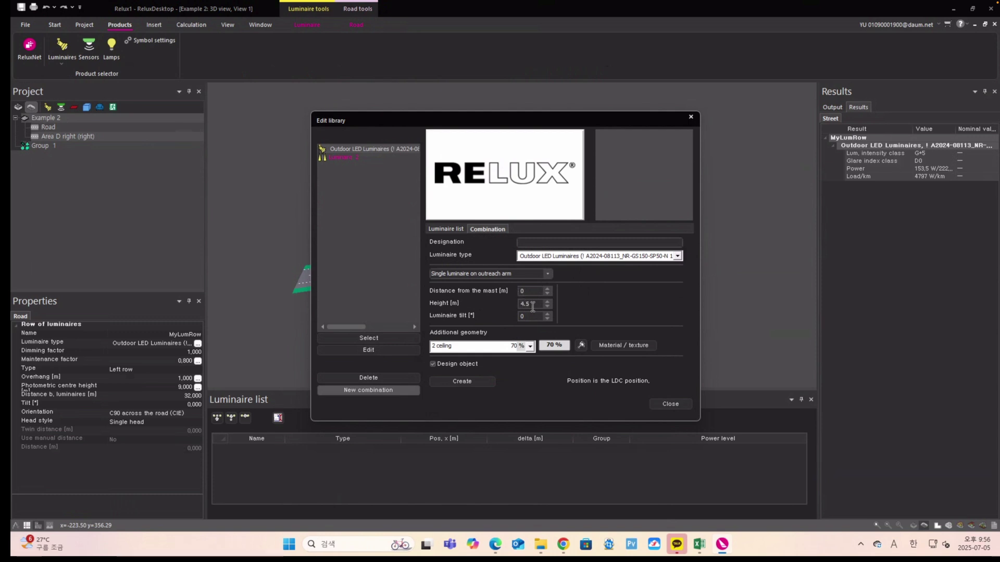
- Create the single-luminaire mast combination with a 9 m height and a 0.2 m distance from the mast
text(9)
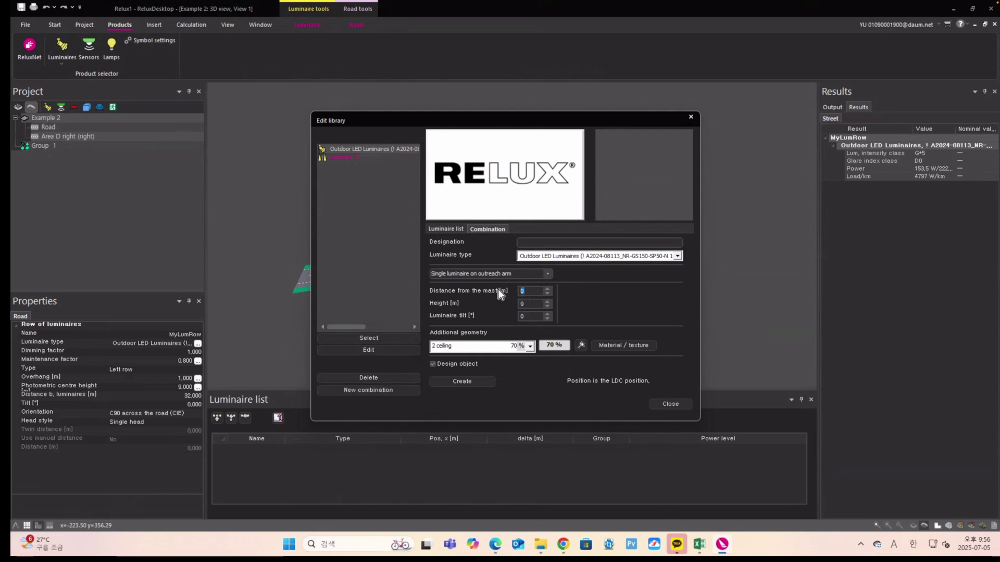
text(2)
key(BackSpace)
text(2)
click(477, 380)
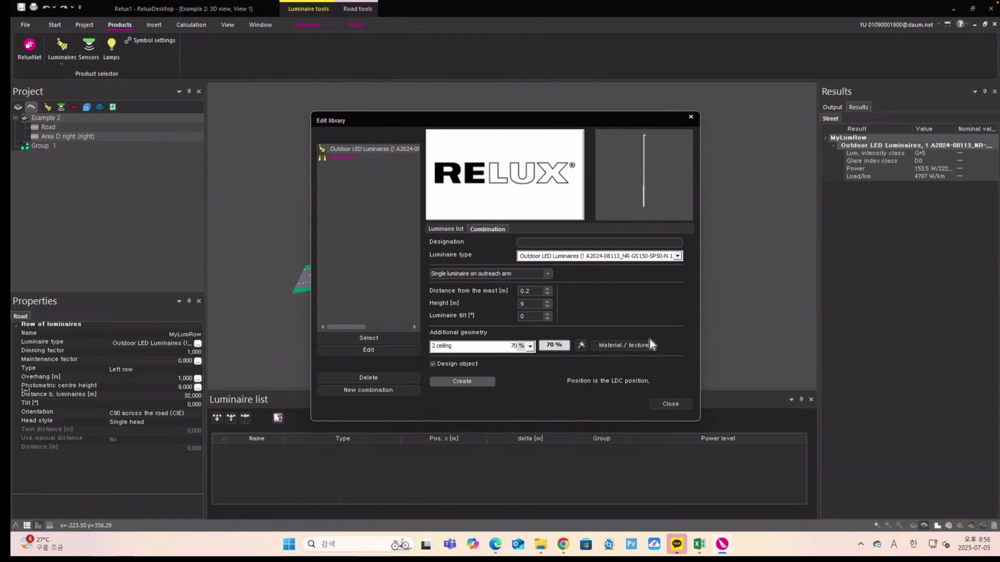
click(672, 405)
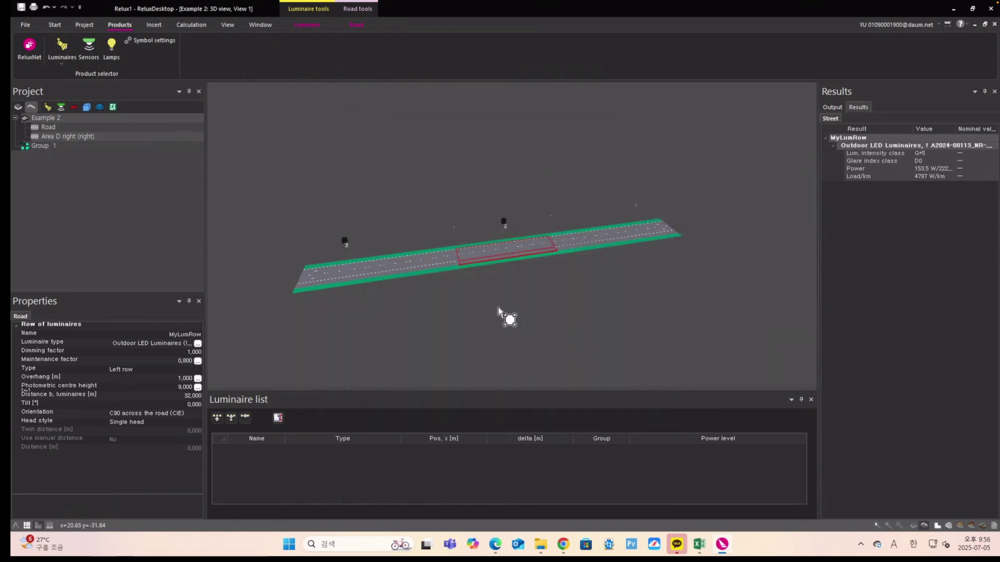
- Apply the new mast combination to the road's luminaire row and delete the surplus second luminaire group
click(64, 63)
click(57, 123)
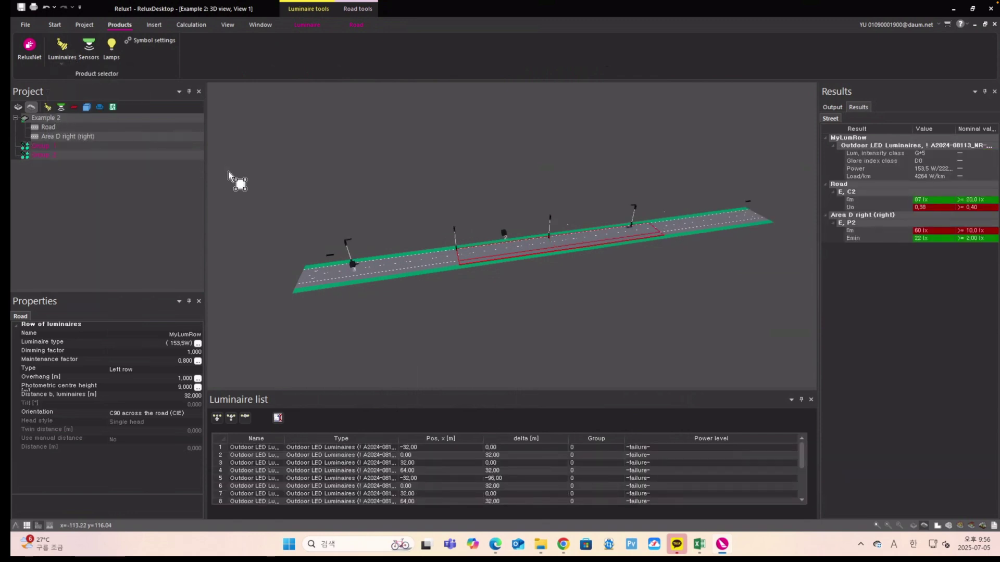
click(46, 155)
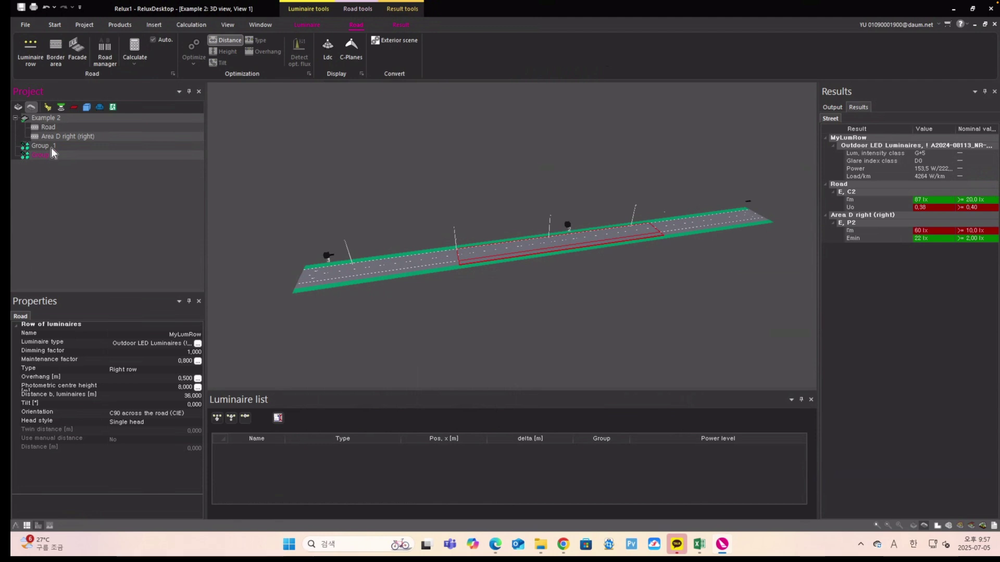
click(51, 146)
click(50, 156)
right_click(50, 153)
click(74, 183)
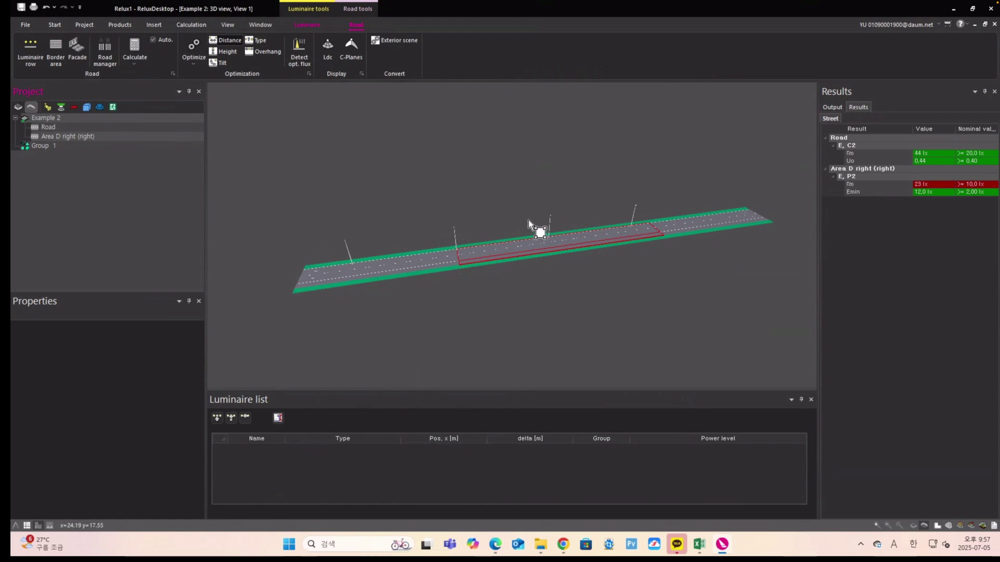
- Display the luminaires' light distribution curves and examine them along the road in the 3D view
click(330, 45)
click(330, 45)
click(329, 51)
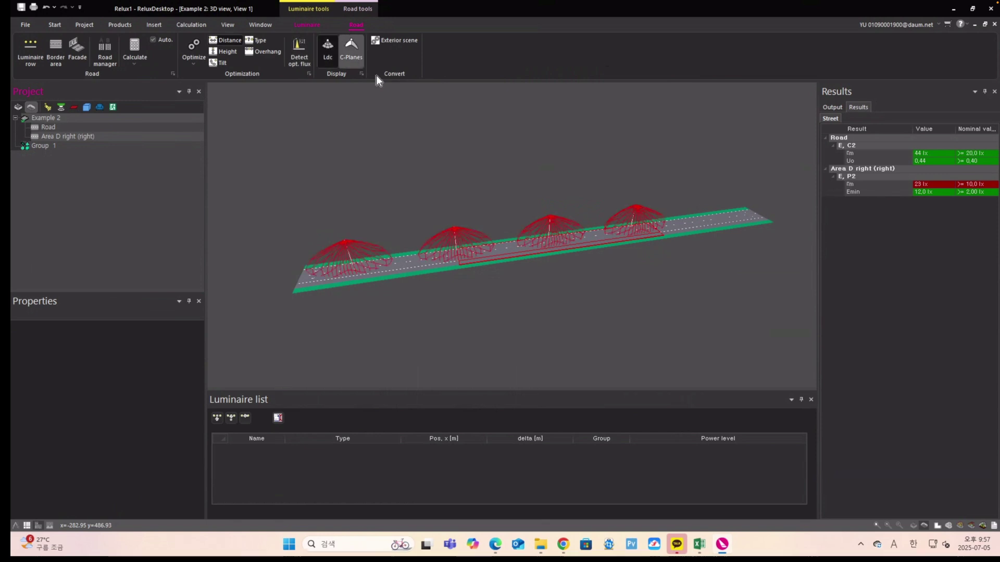
middle_drag(656, 259, 625, 256)
scroll(623, 254, up, 3)
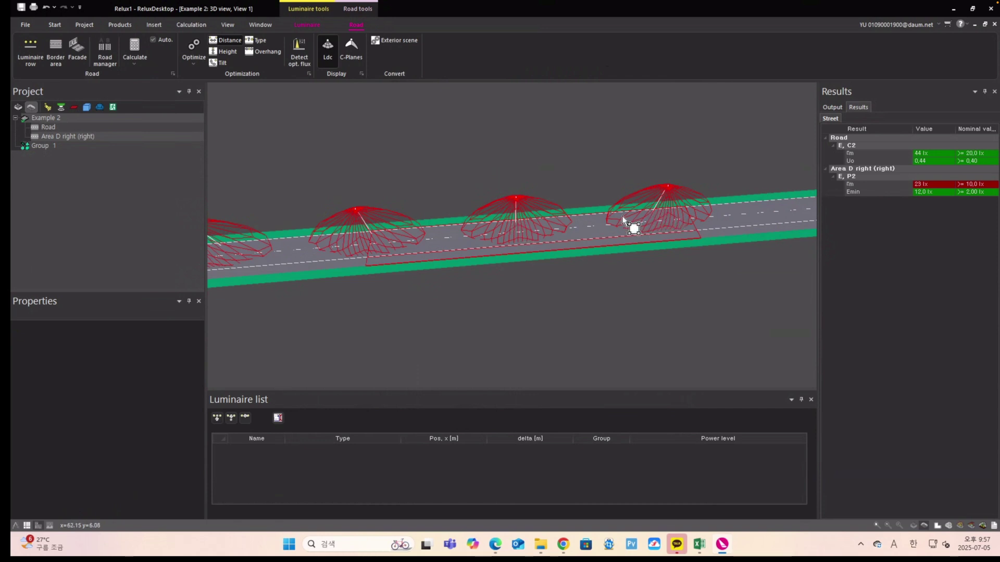
- Convert the road project to an exterior scene with the Exterior settings left as they are, and hide the light distribution curves
click(381, 42)
click(535, 292)
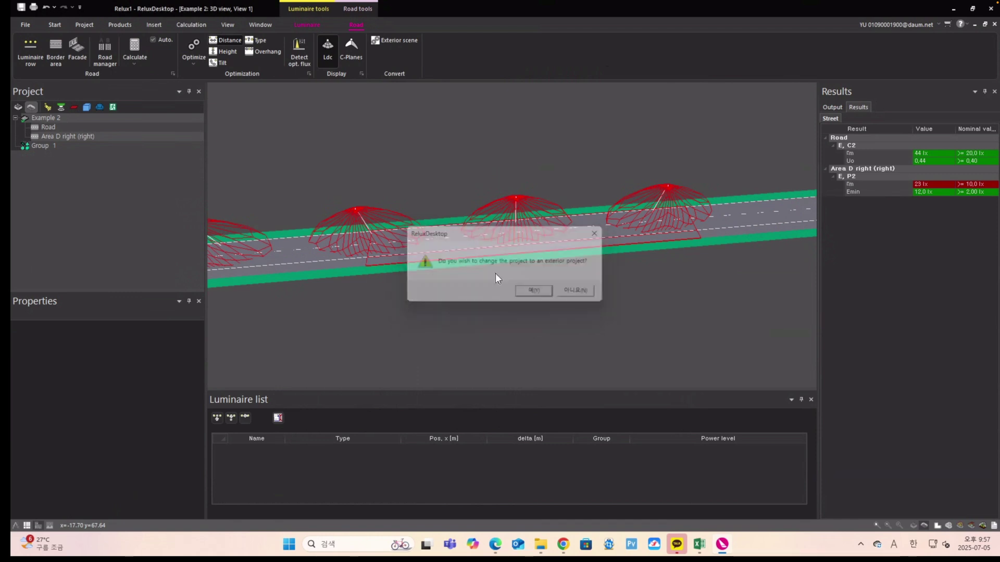
click(602, 438)
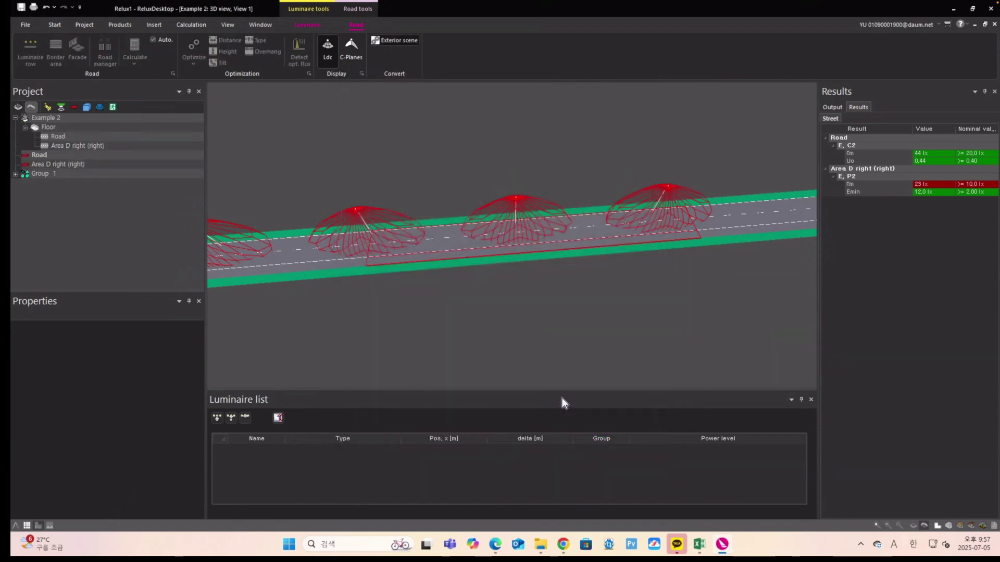
click(327, 46)
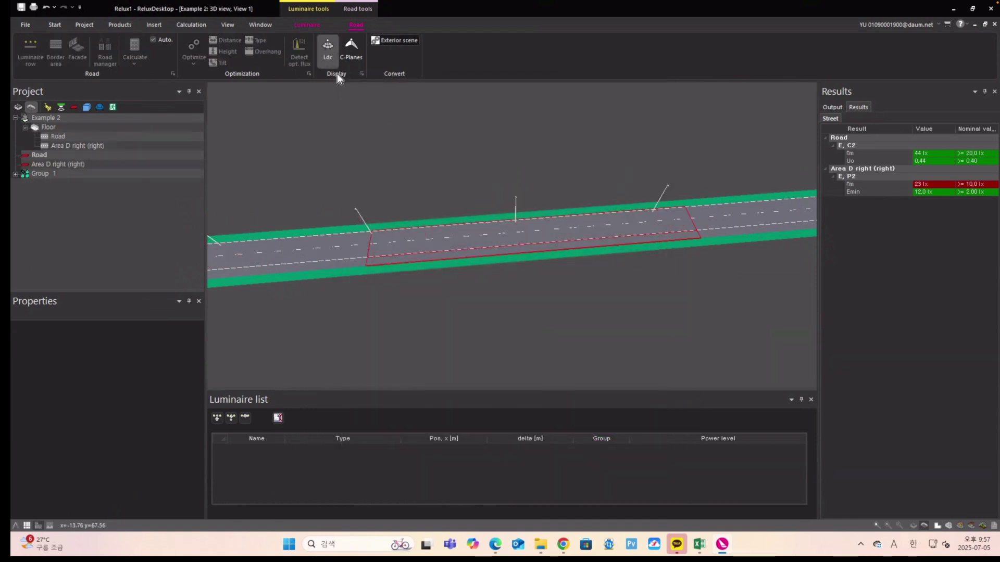
middle_drag(458, 163, 468, 131)
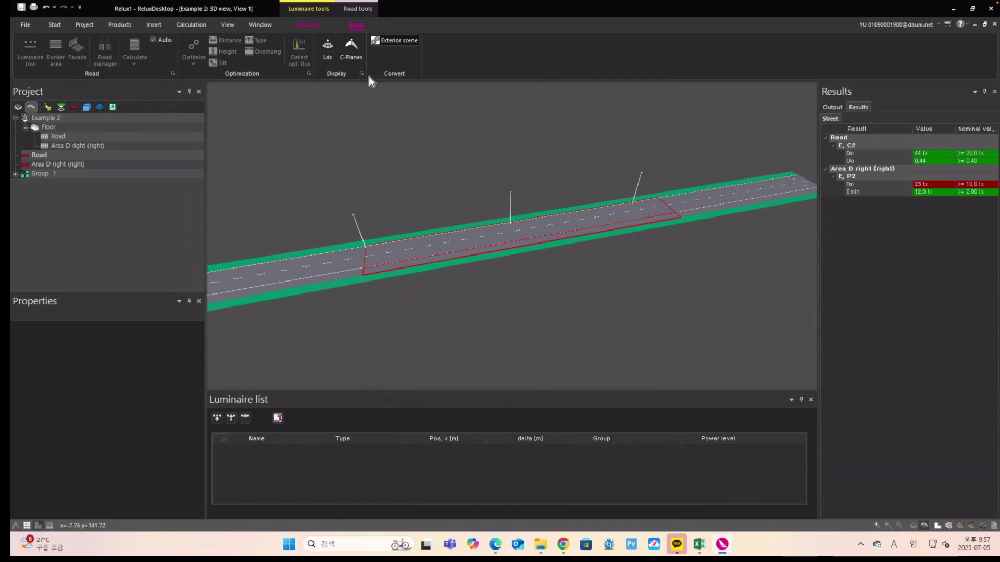
click(378, 38)
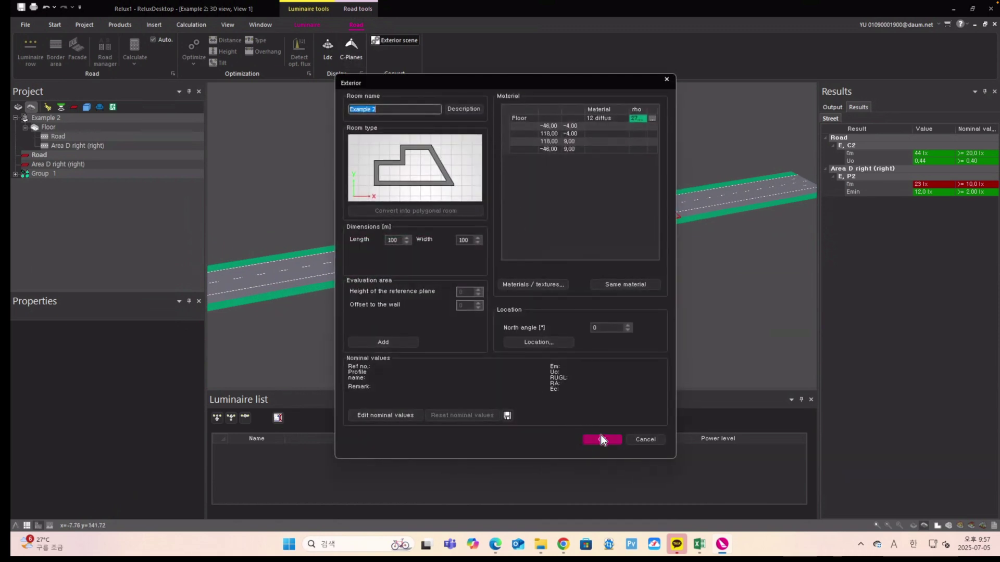
click(602, 438)
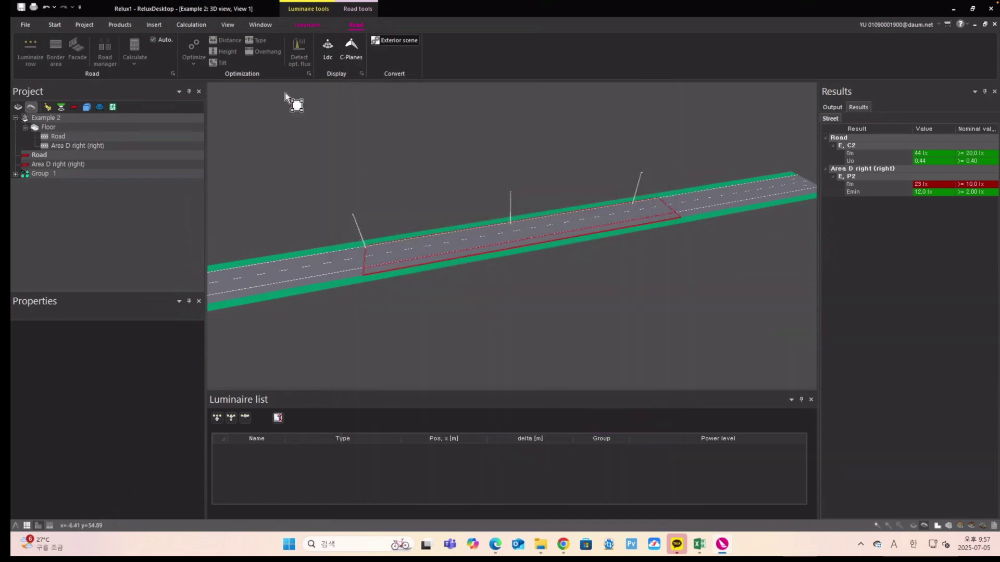
click(158, 26)
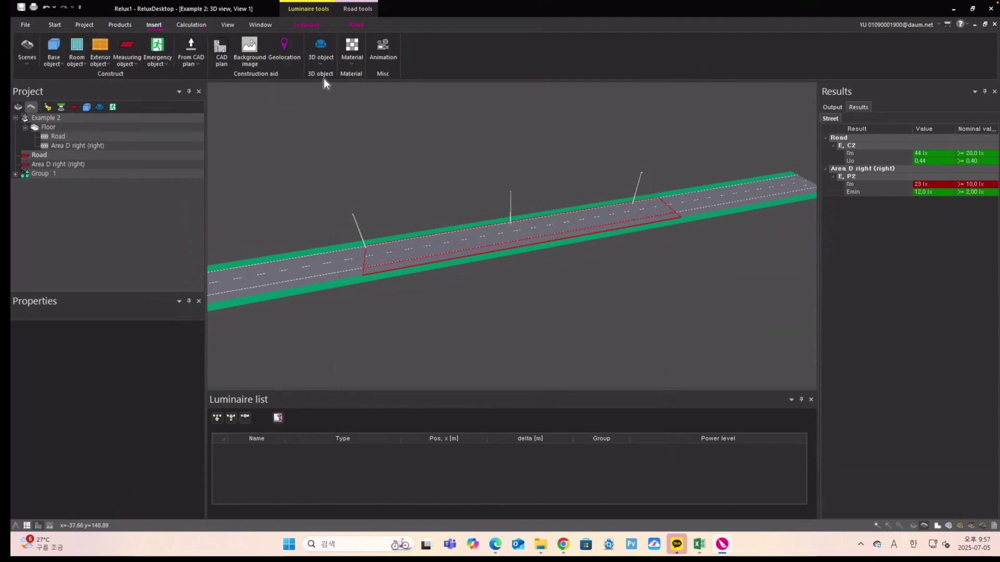
click(324, 62)
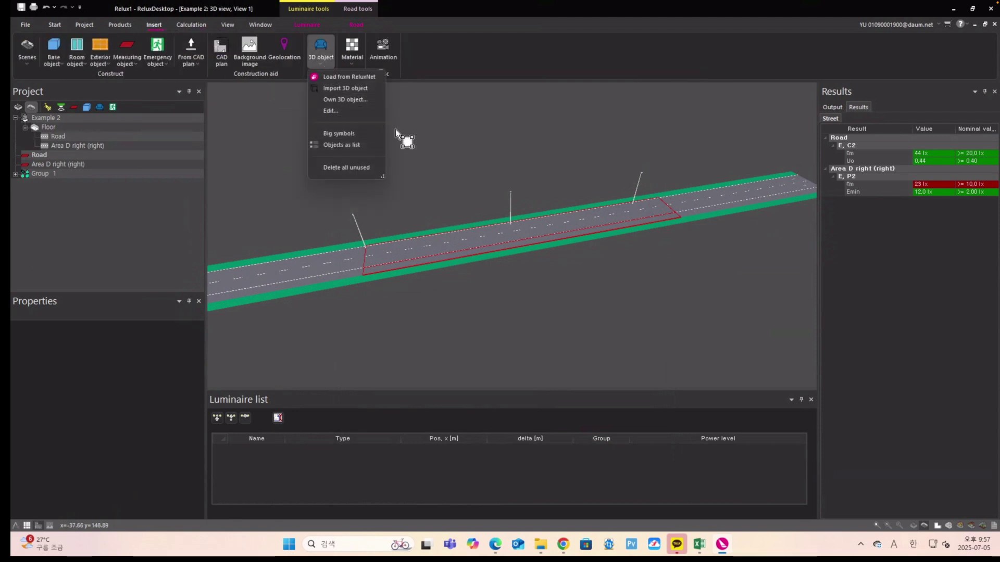
click(571, 285)
middle_drag(593, 283, 584, 237)
scroll(462, 223, up, 3)
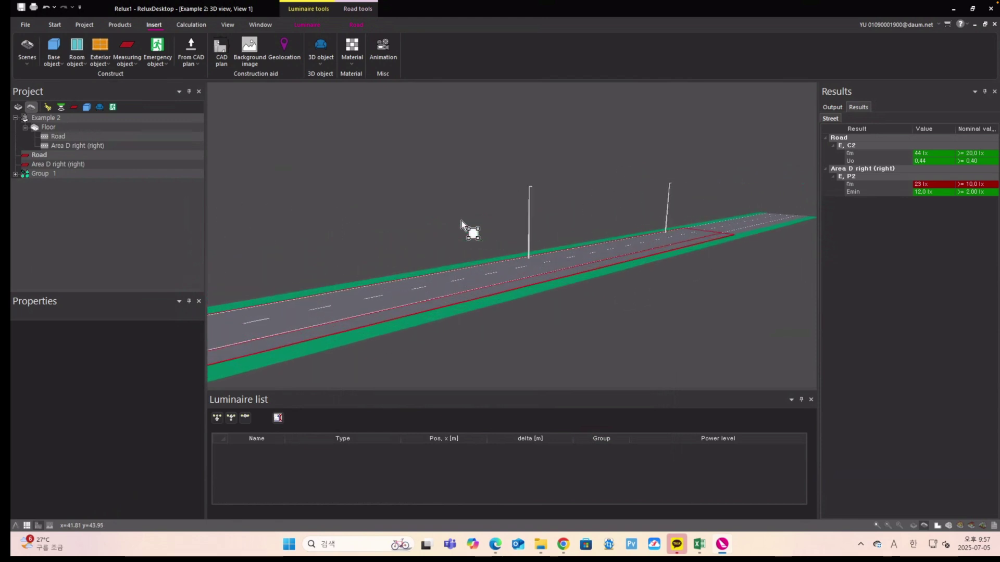
scroll(461, 221, down, 3)
middle_drag(469, 228, 401, 265)
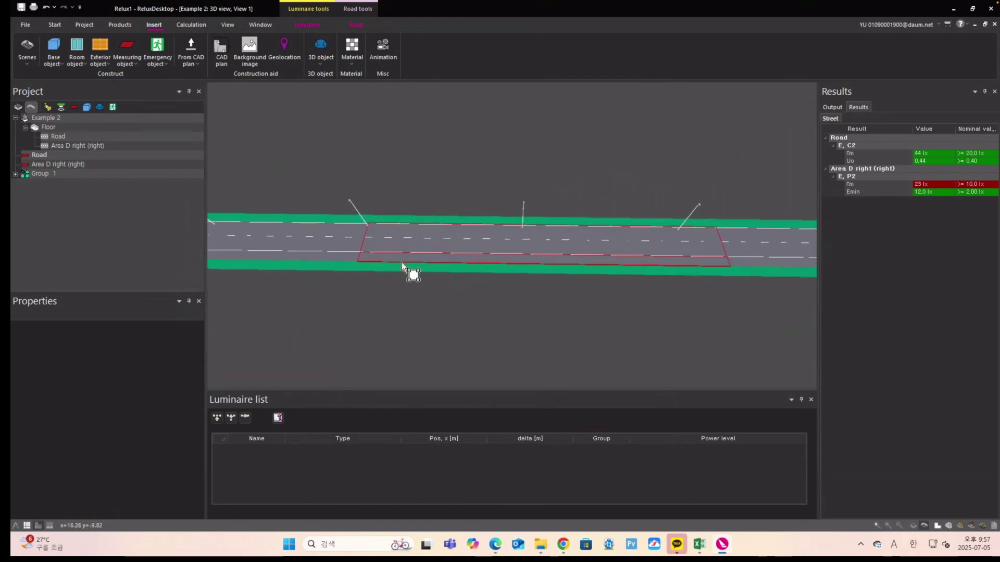
- Move the luminaire group lengthwise along the road to an X position of about 53.5 m
click(41, 174)
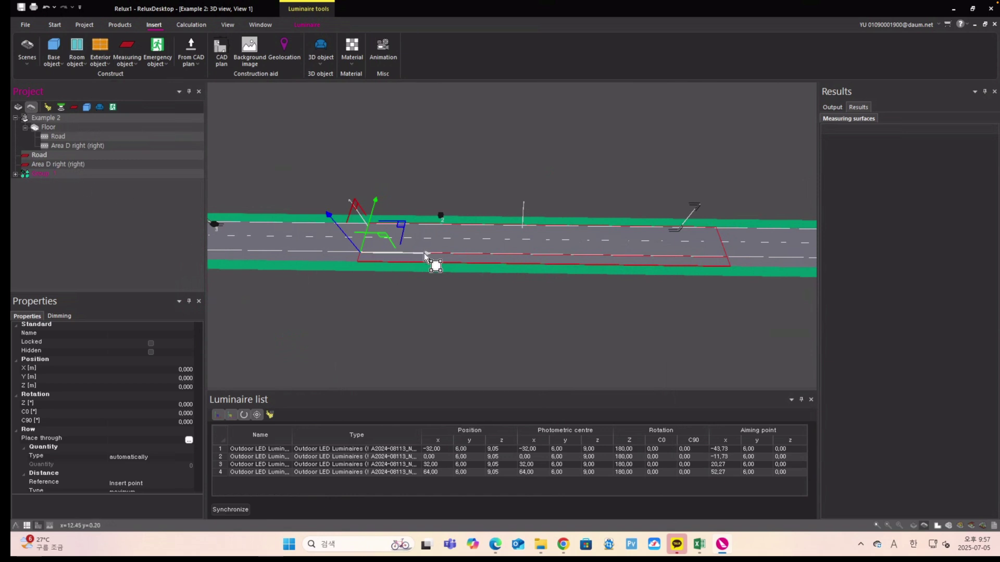
drag(424, 253, 577, 268)
click(384, 313)
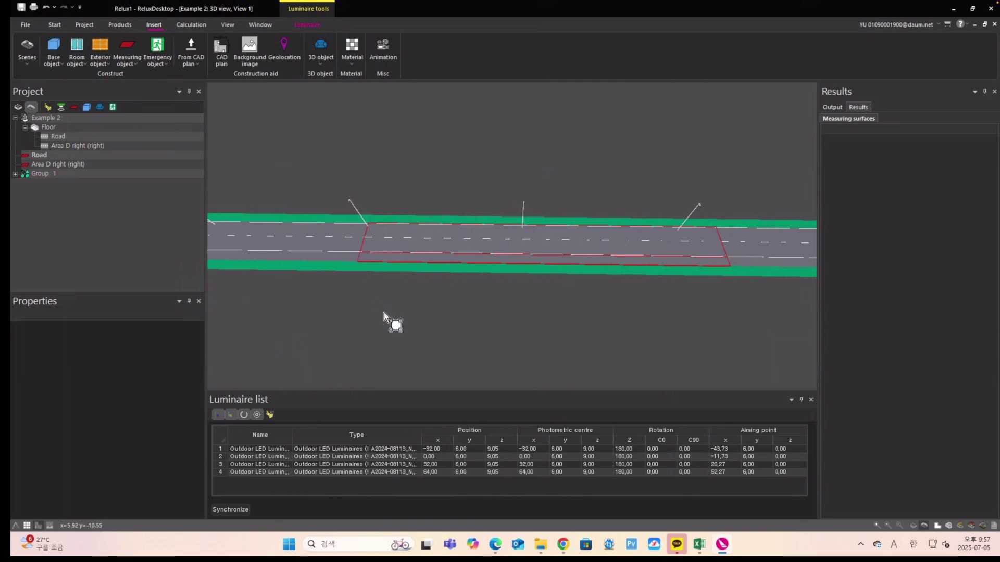
click(45, 174)
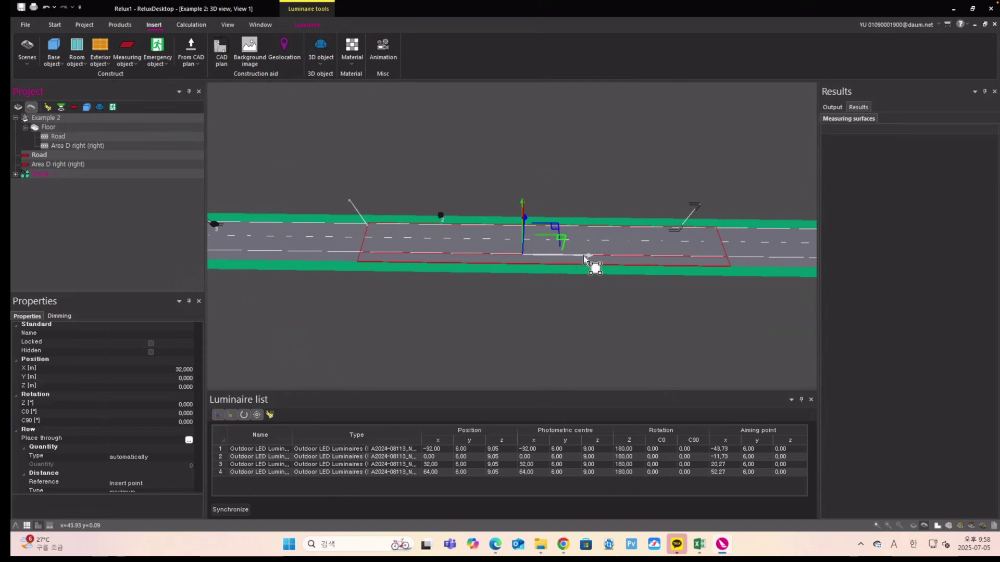
drag(593, 268, 693, 274)
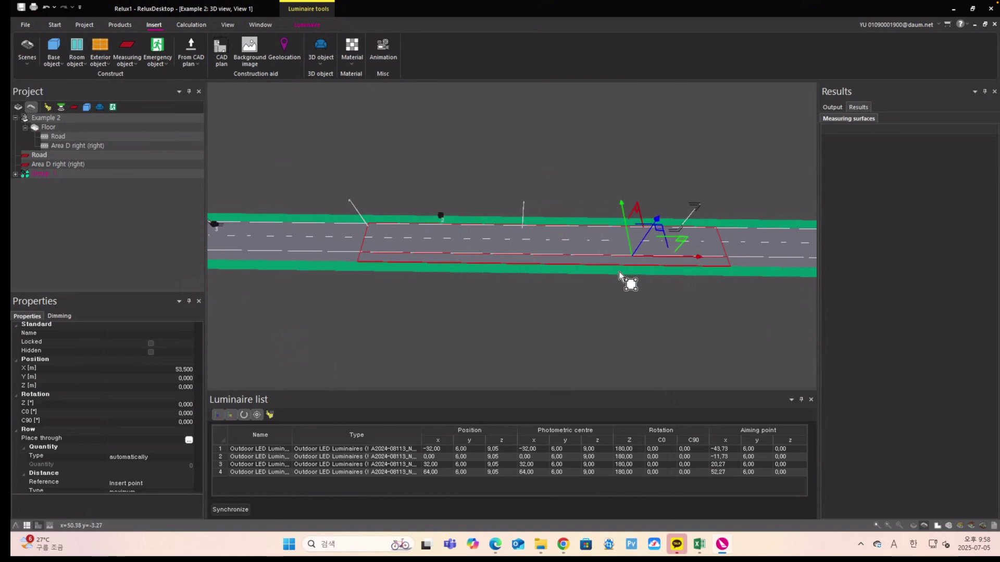
scroll(556, 259, down, 3)
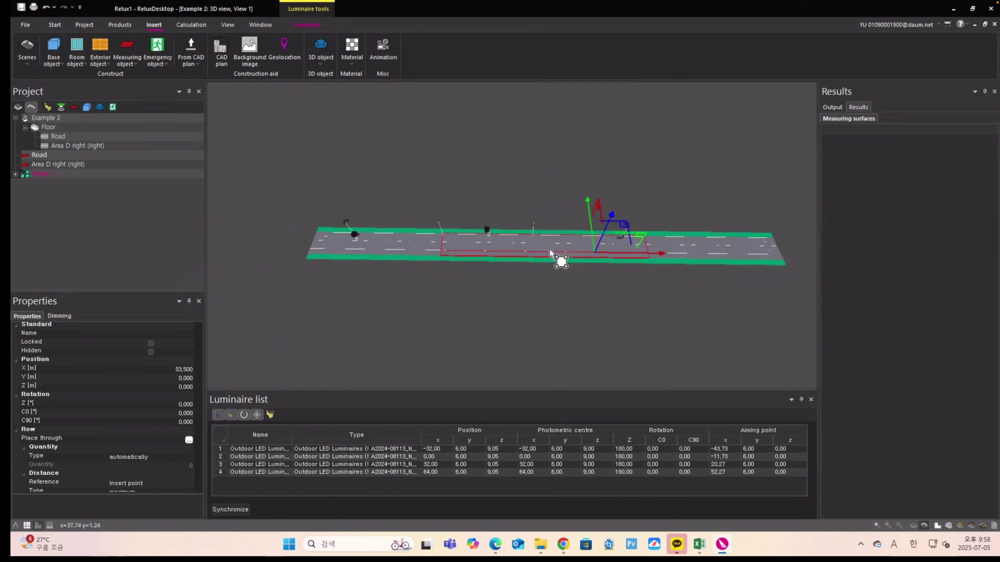
click(508, 283)
scroll(518, 246, up, 3)
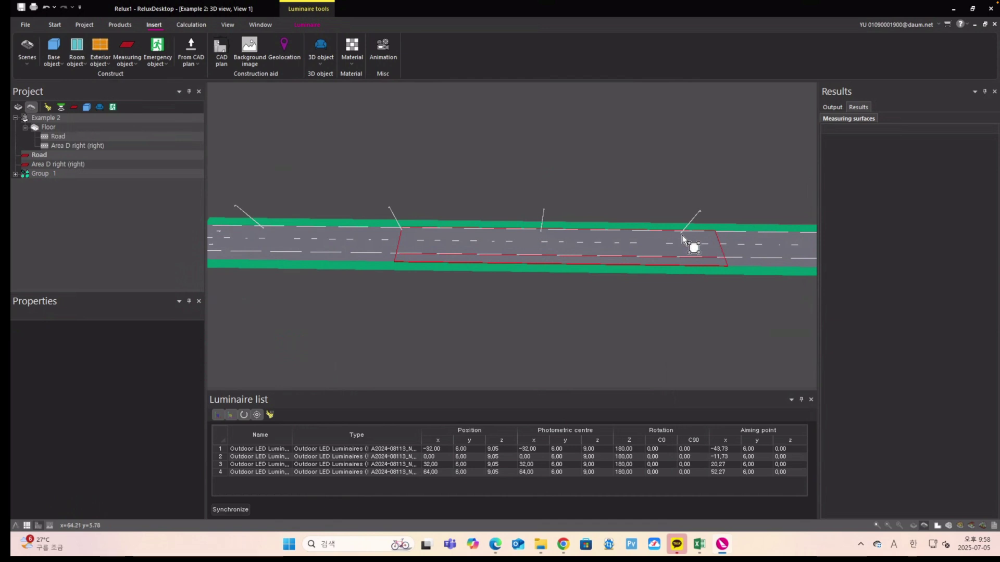
middle_drag(488, 157, 546, 107)
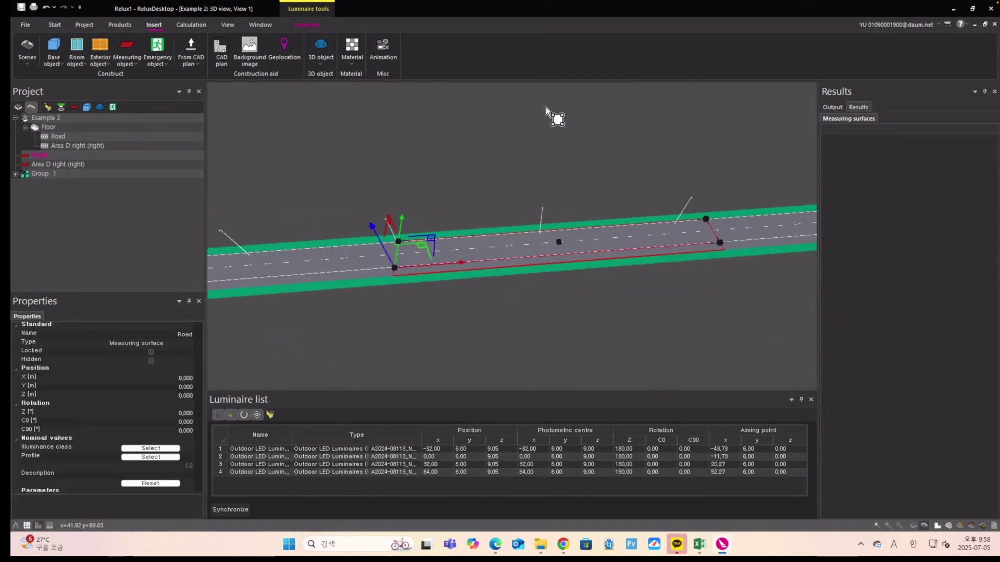
middle_drag(566, 196, 621, 143)
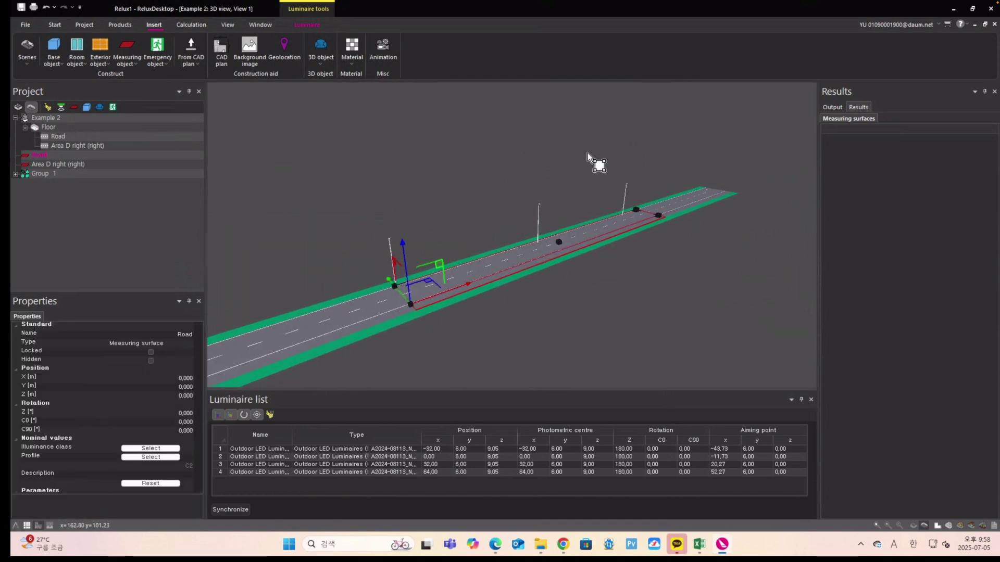
click(319, 63)
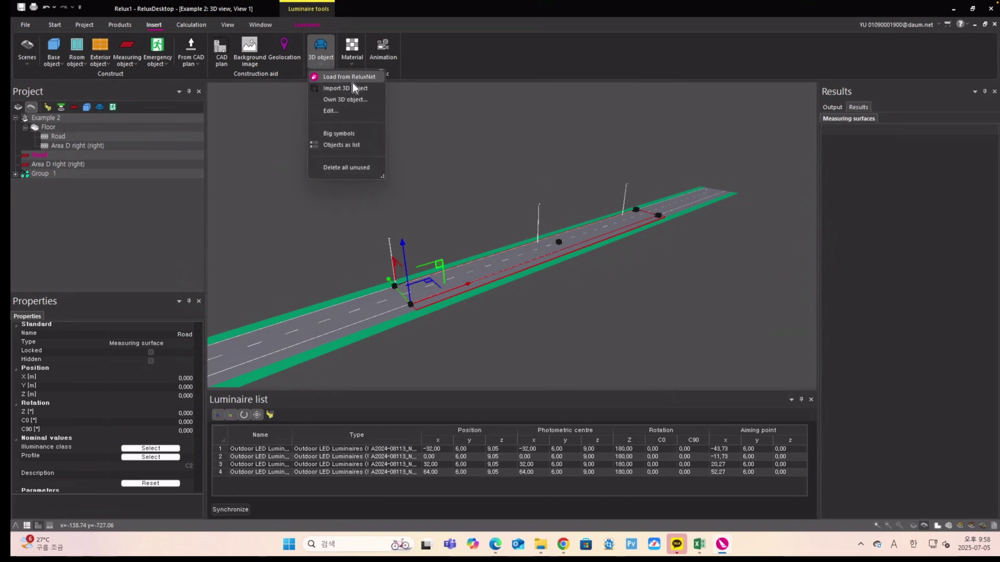
click(355, 91)
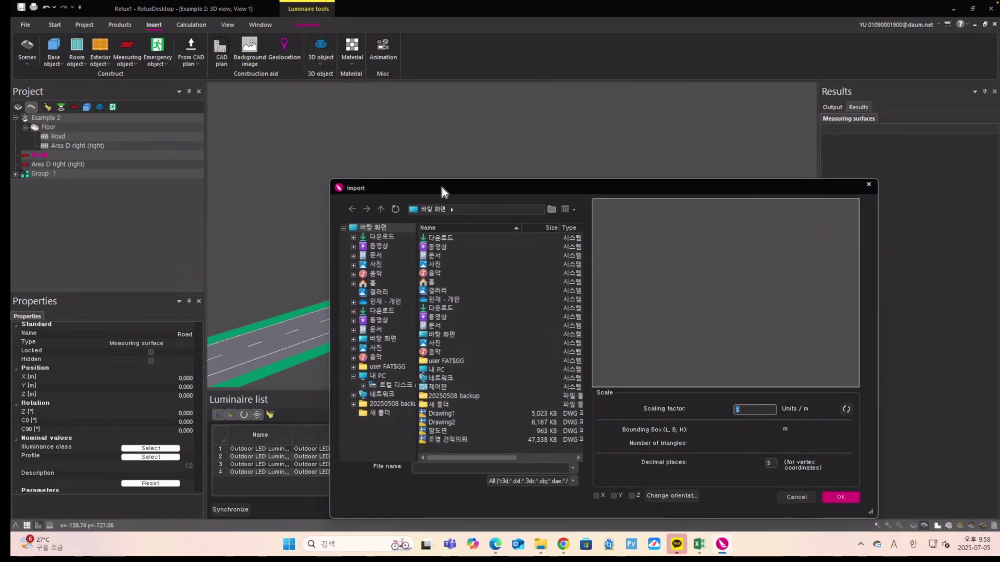
click(840, 498)
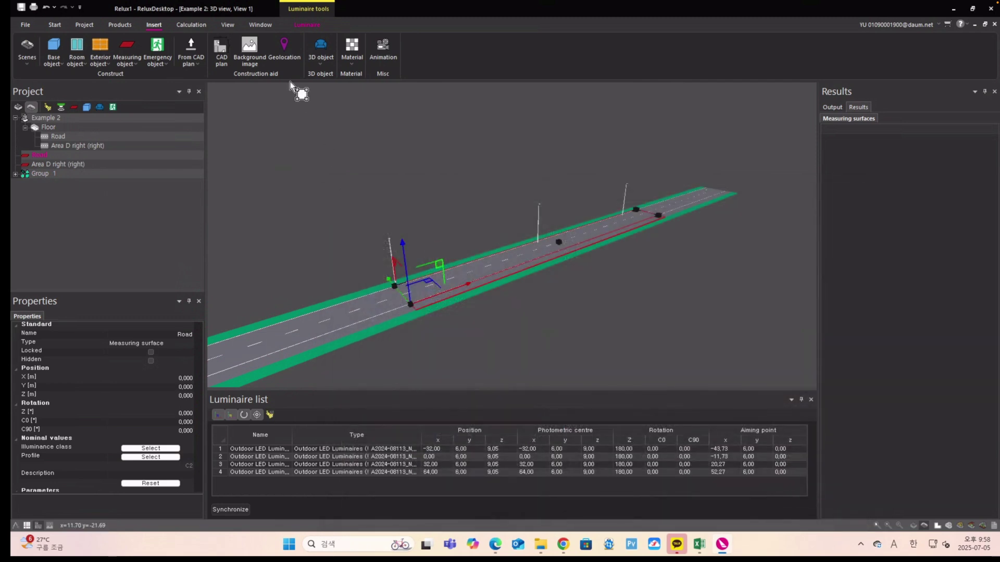
- Download the vintage car VGC_0605 from ReluxNet and, back in ReluxDesktop, place it on the road at X 1.5 m, Y -1 m
click(320, 65)
click(339, 76)
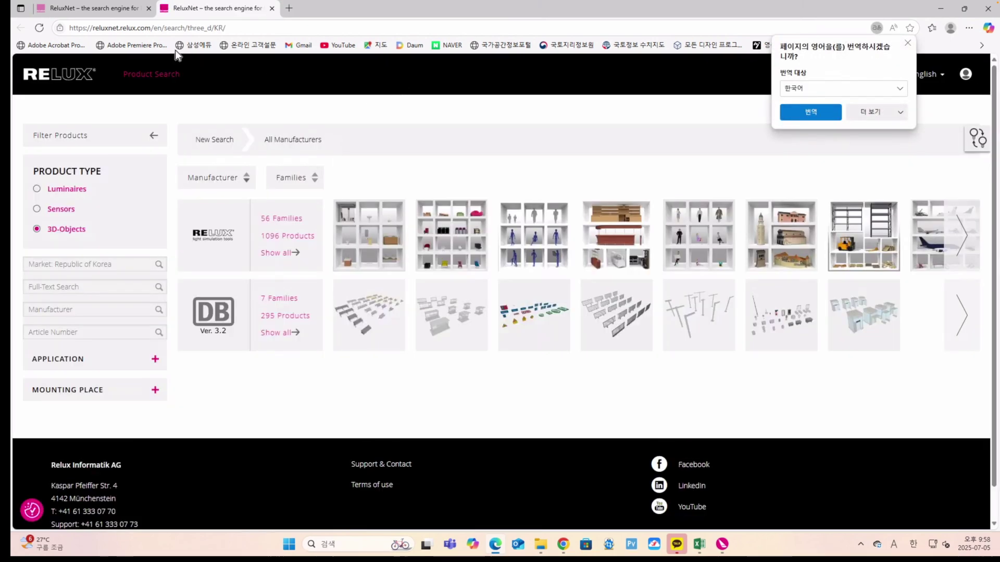
click(118, 11)
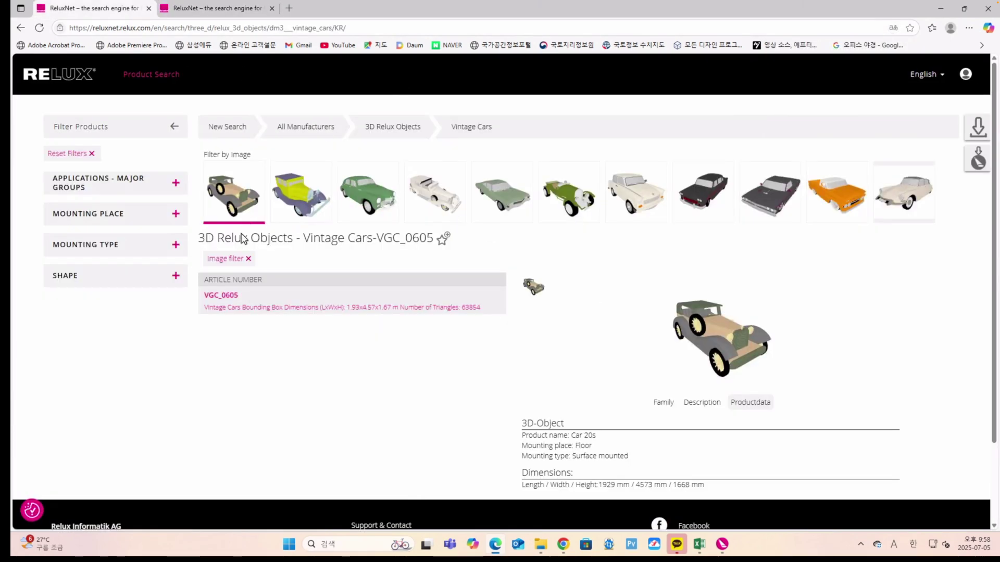
click(978, 160)
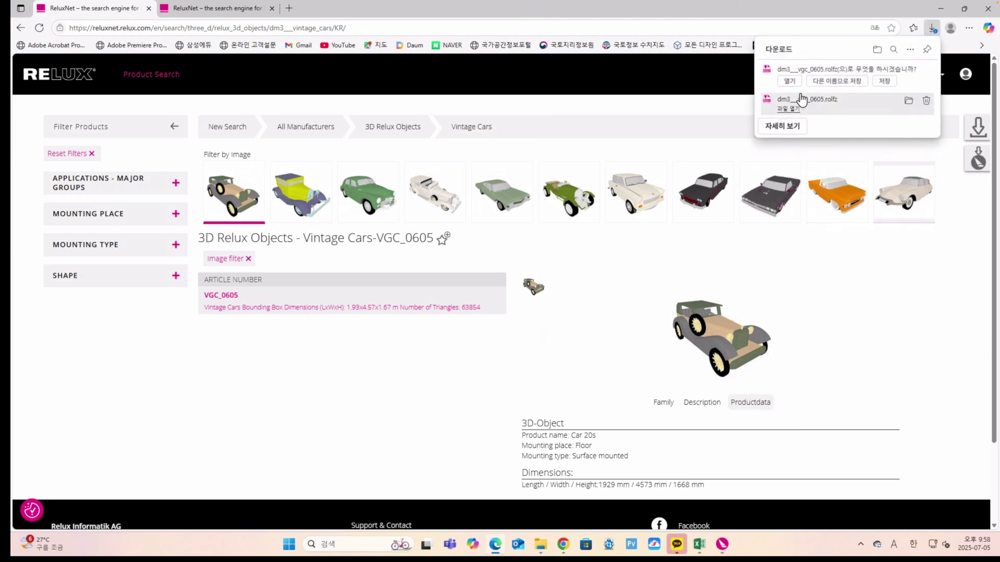
click(789, 81)
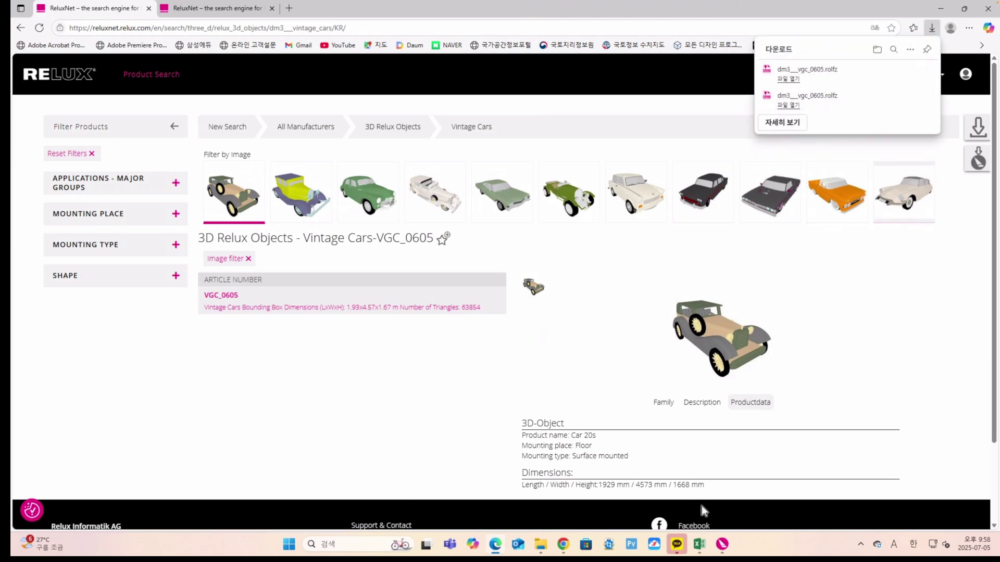
click(723, 545)
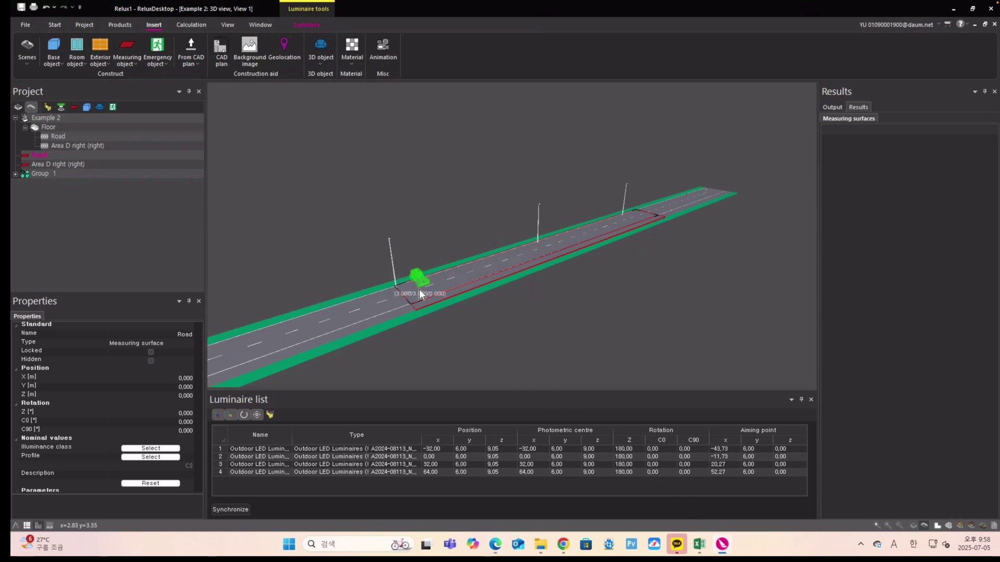
click(423, 307)
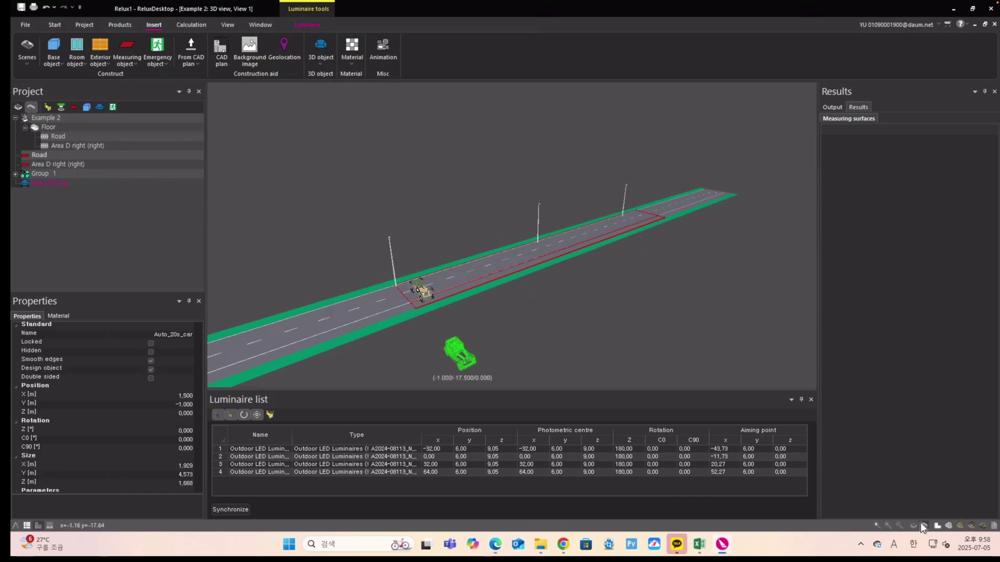
- In the floor plan, rotate the car to 270° about Z and copy it along both lanes to make four cars
click(937, 526)
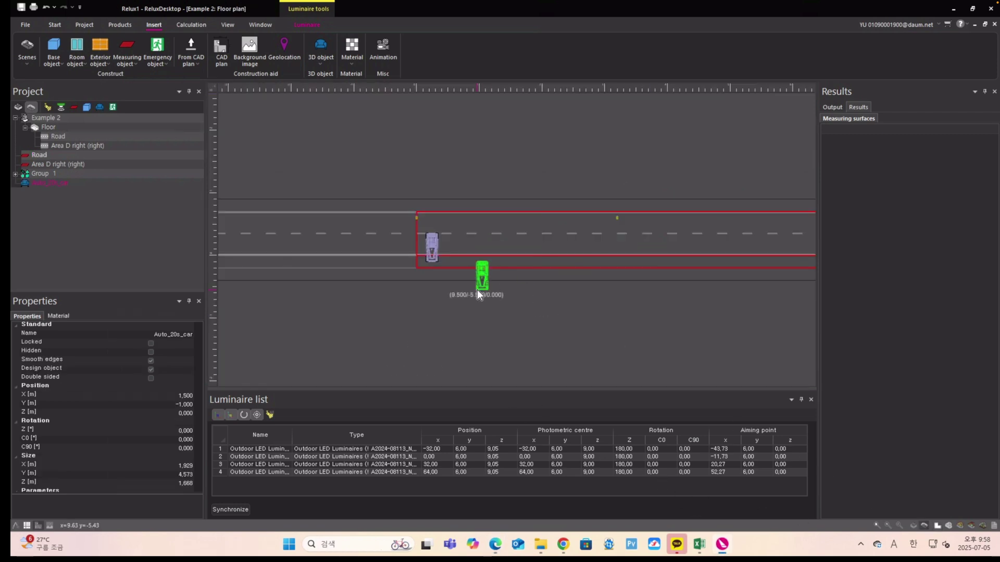
click(57, 26)
click(213, 48)
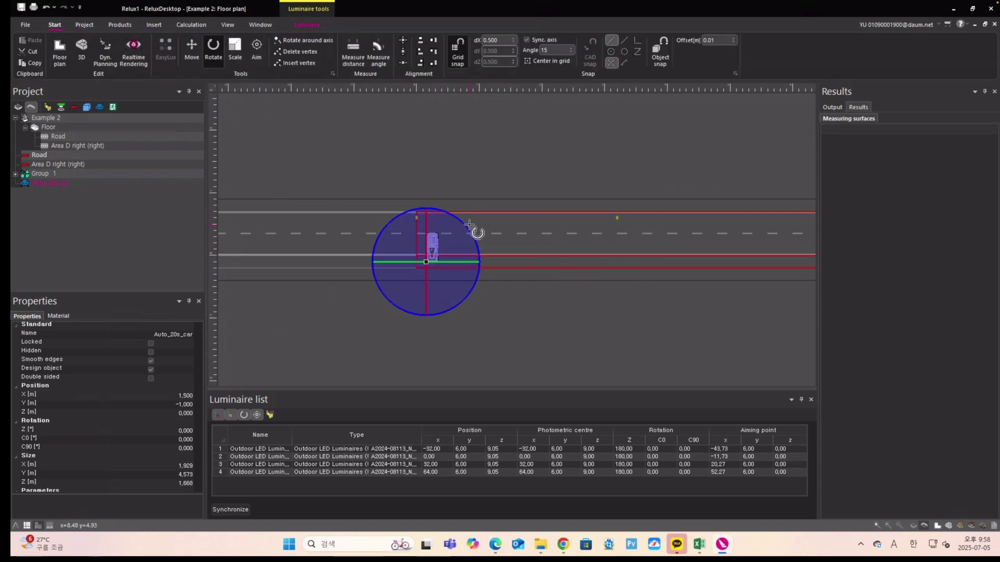
drag(464, 226, 470, 319)
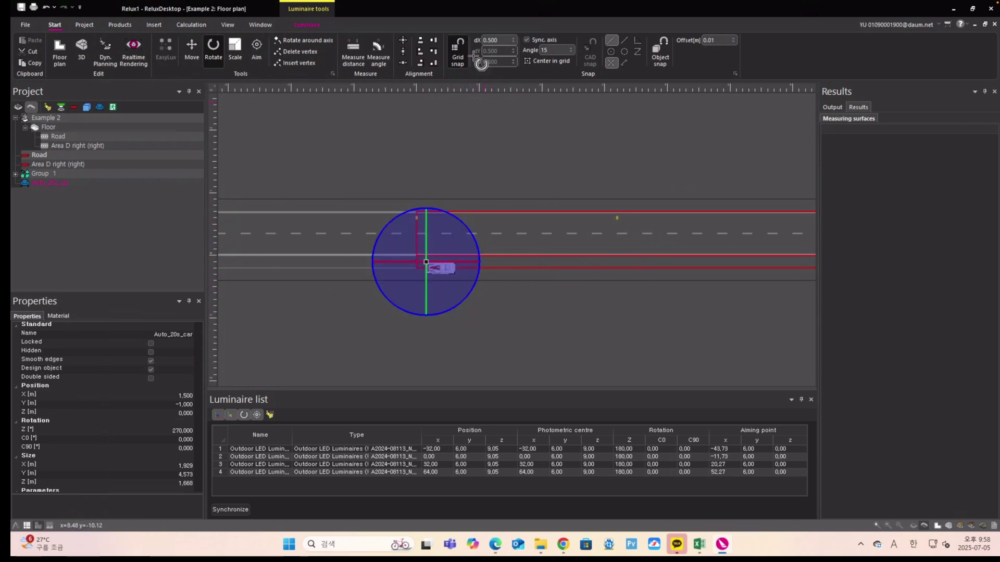
click(194, 48)
drag(457, 233, 782, 188)
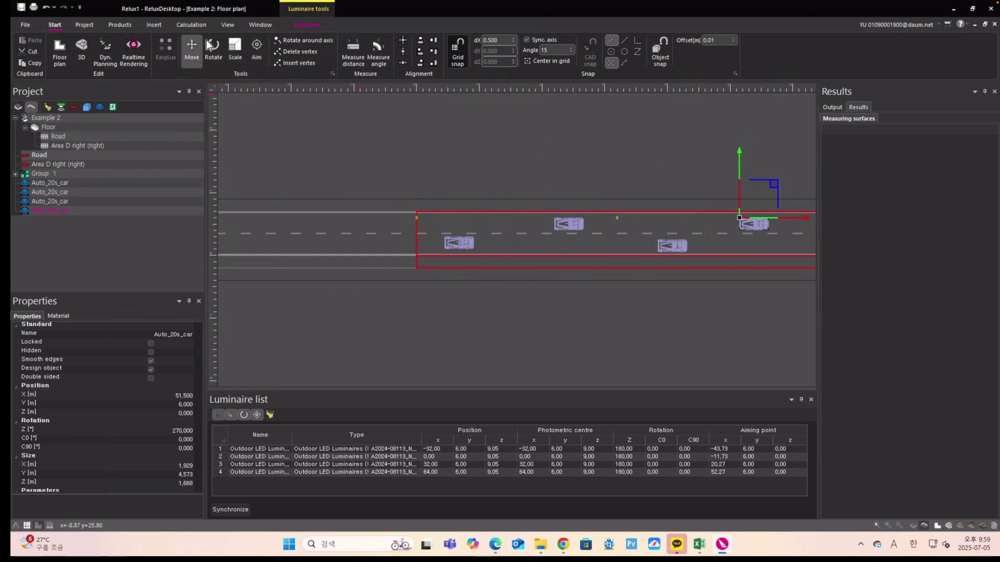
- Calculate the artificial lighting with average indirect fraction and open 3D view1 of Example 2's 3D luminance distribution
click(200, 25)
click(28, 48)
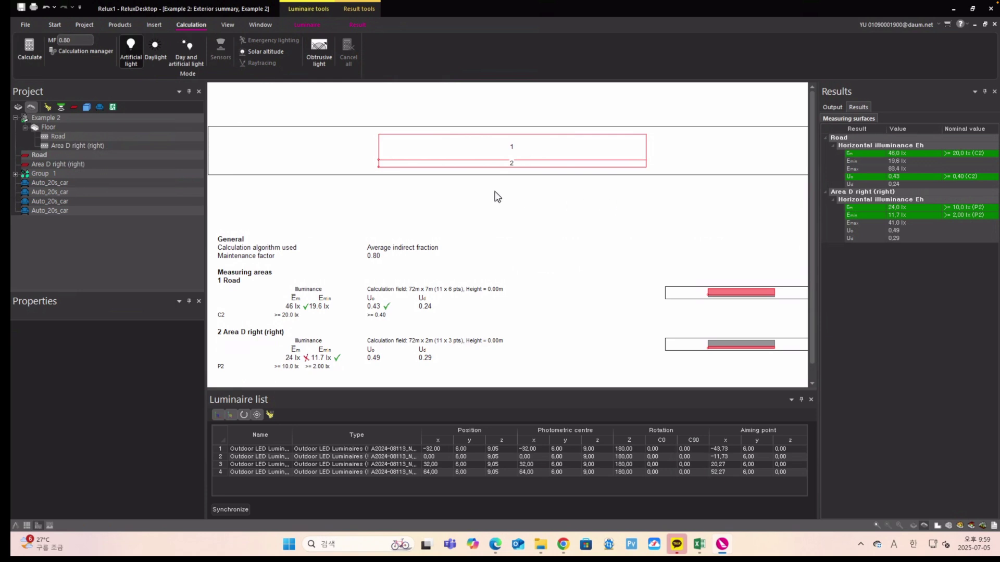
click(832, 106)
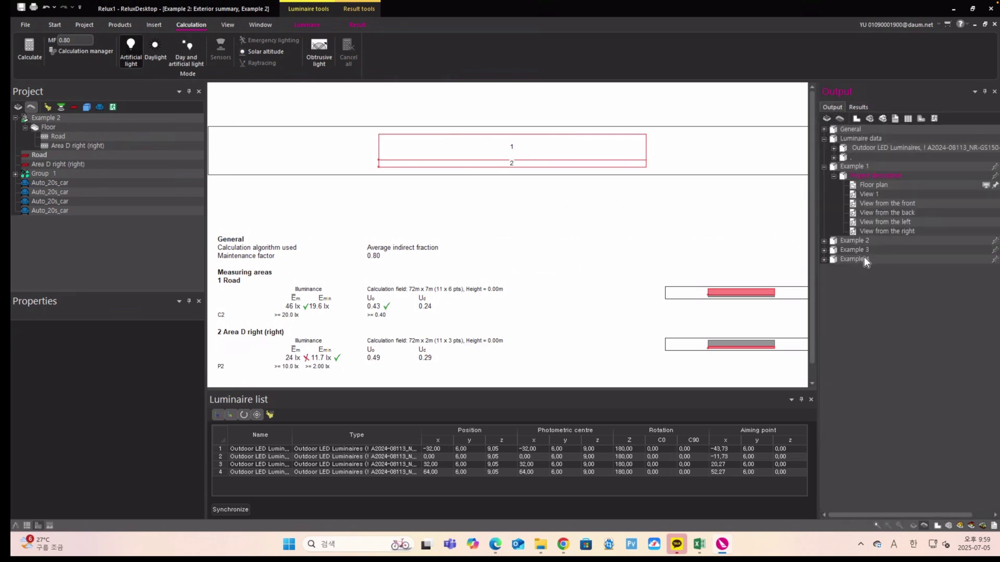
double_click(831, 170)
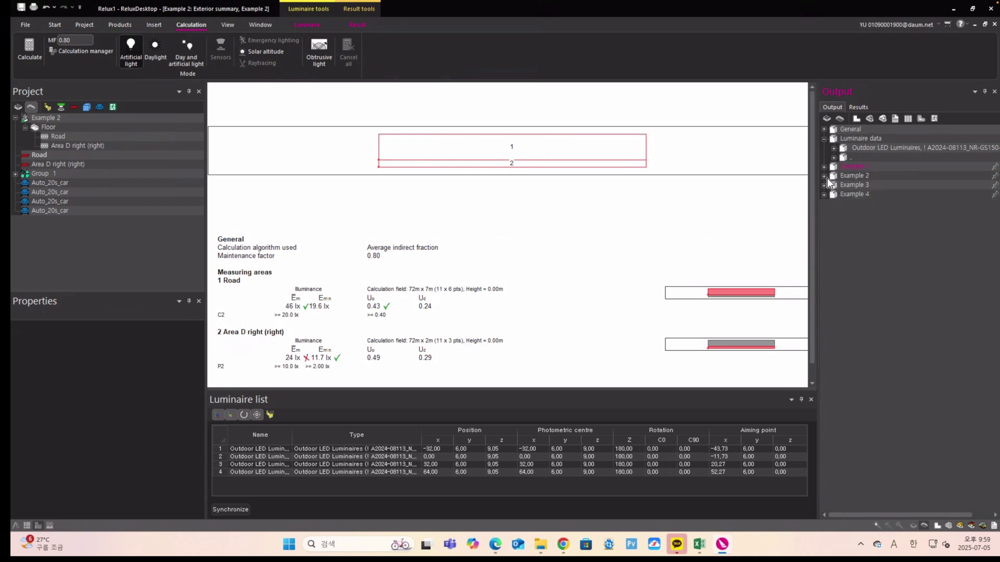
click(825, 177)
click(835, 203)
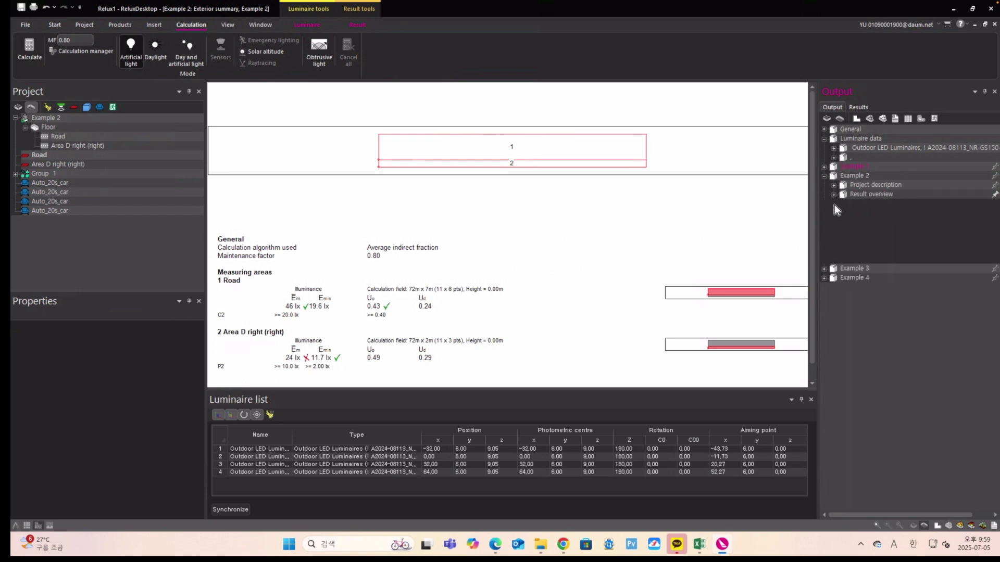
click(843, 260)
click(844, 250)
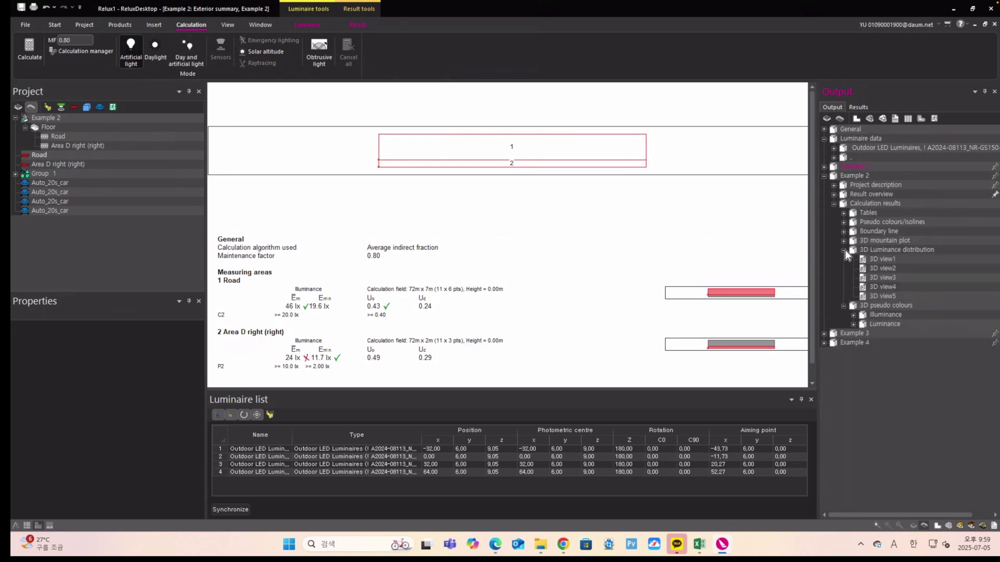
click(862, 259)
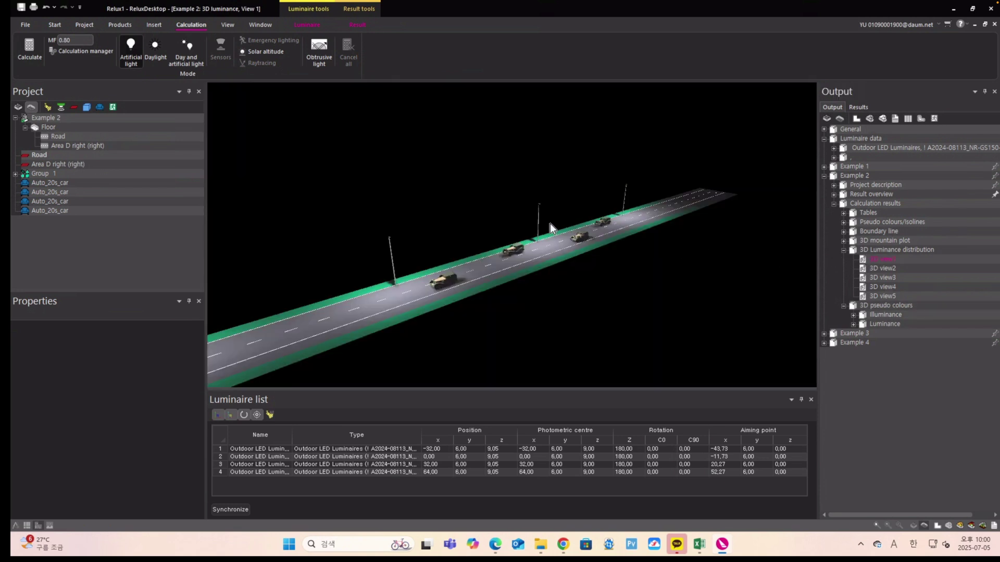
- Examine the luminance rendering along the lit road and from the driver's viewpoint inside one of the cars
drag(550, 223, 542, 257)
scroll(585, 253, up, 6)
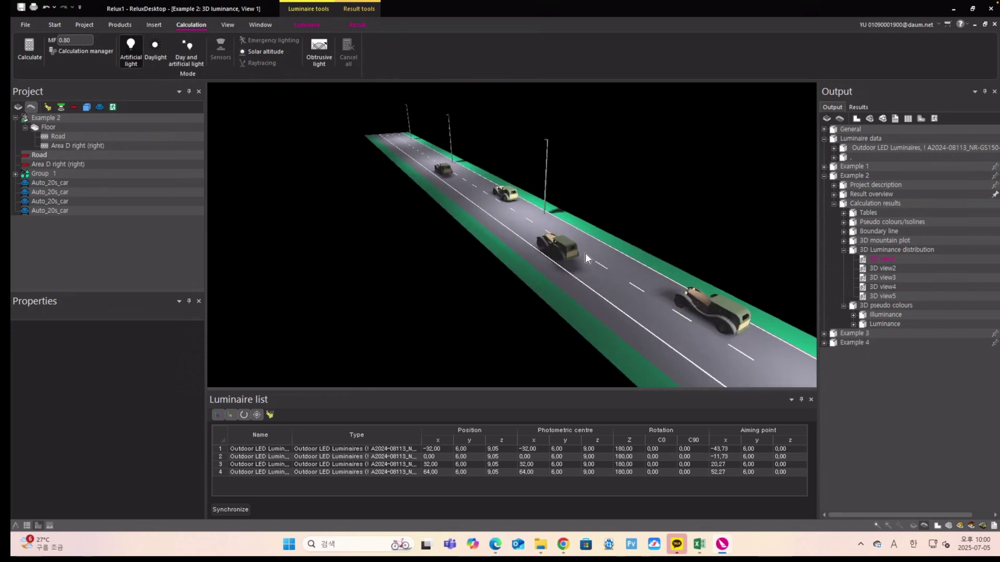
drag(579, 249, 512, 214)
scroll(508, 223, up, 4)
scroll(510, 223, up, 3)
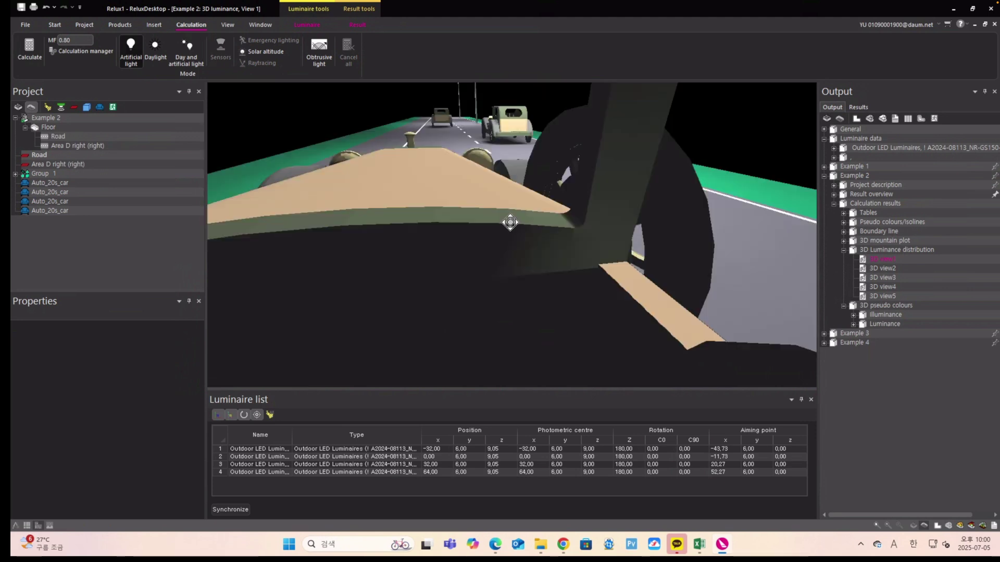
scroll(510, 223, down, 2)
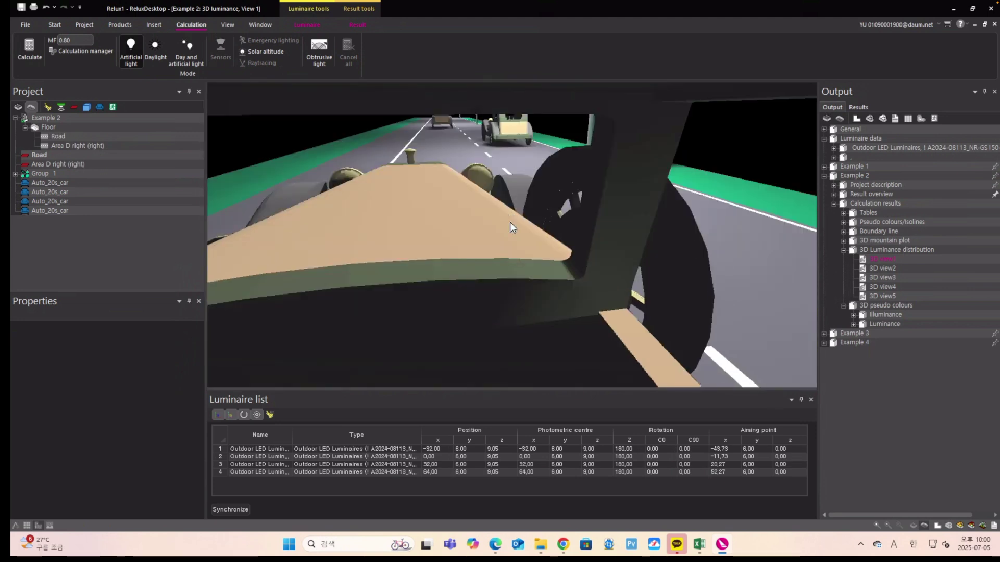
scroll(513, 222, down, 1)
scroll(513, 221, up, 1)
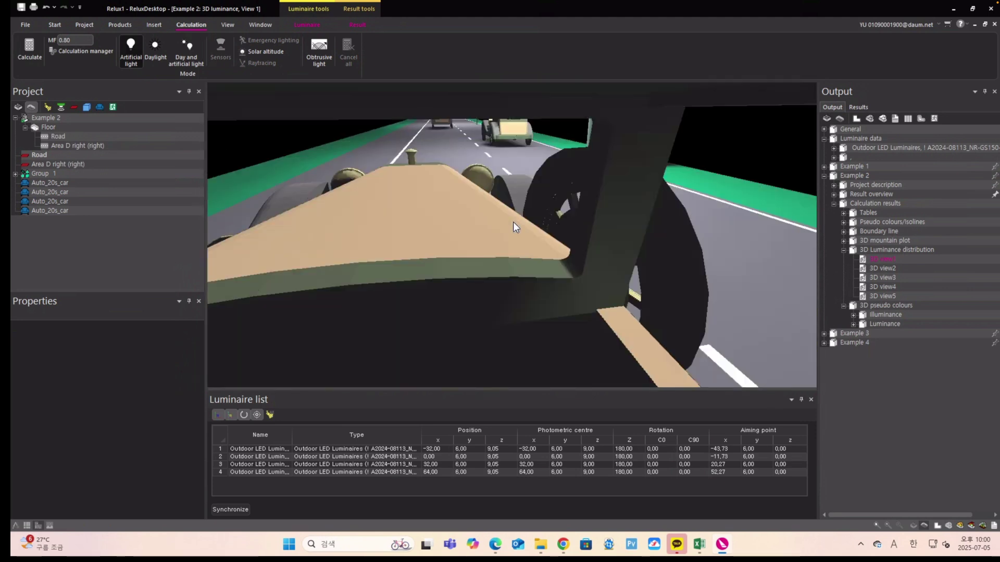
- Examine the luminance distribution in 3D view2 and 3D view3, viewing the latter from above
click(878, 267)
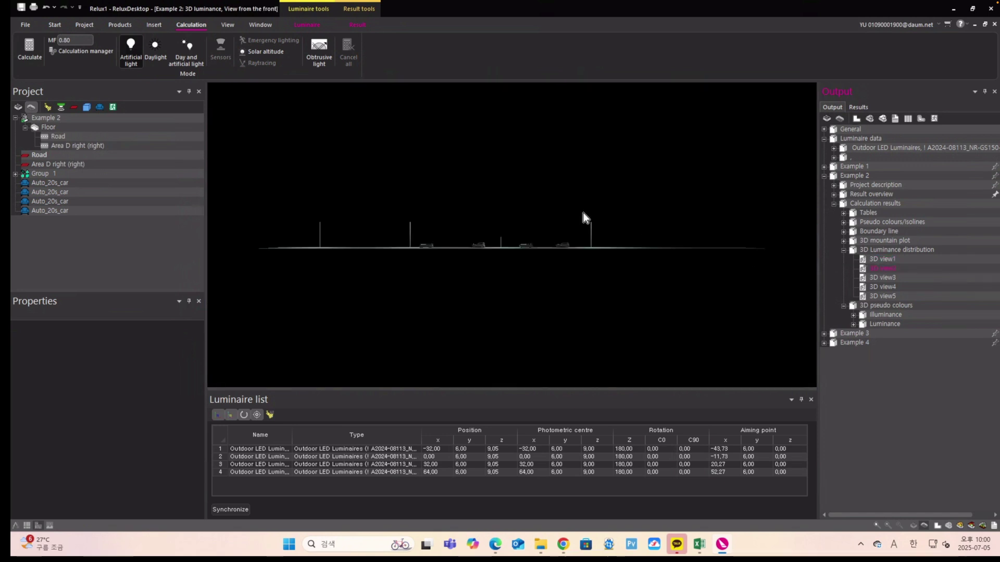
drag(582, 212, 558, 239)
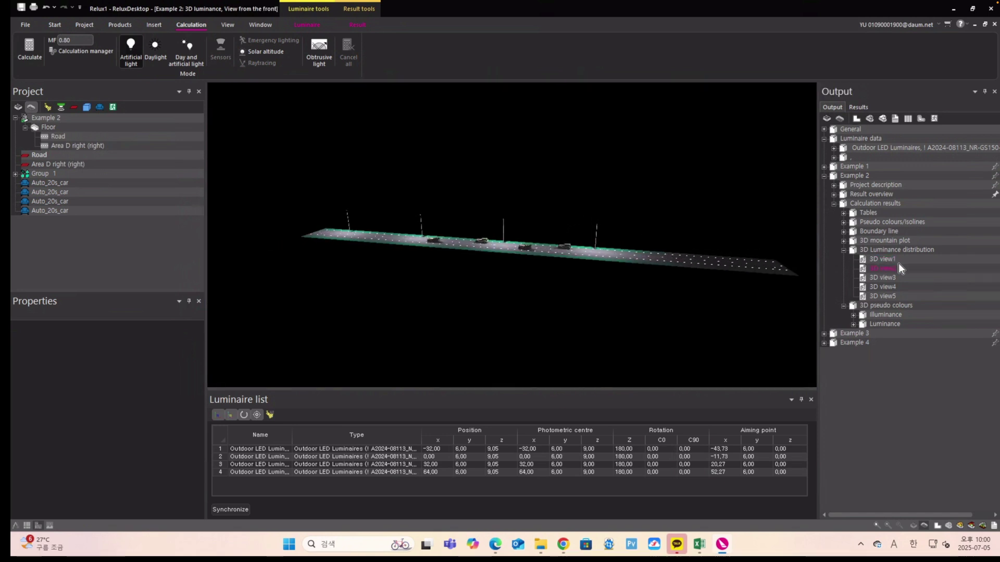
click(886, 278)
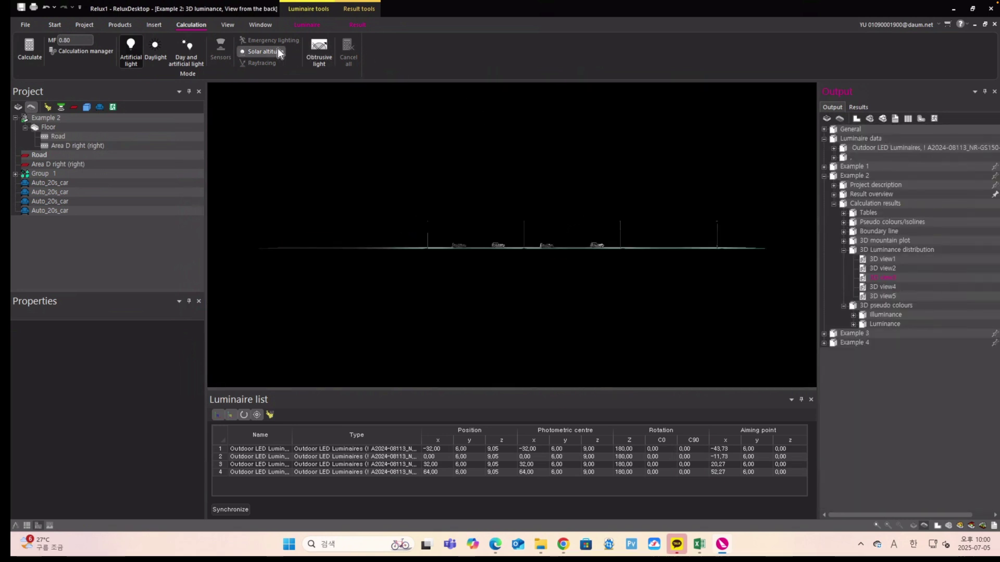
click(229, 25)
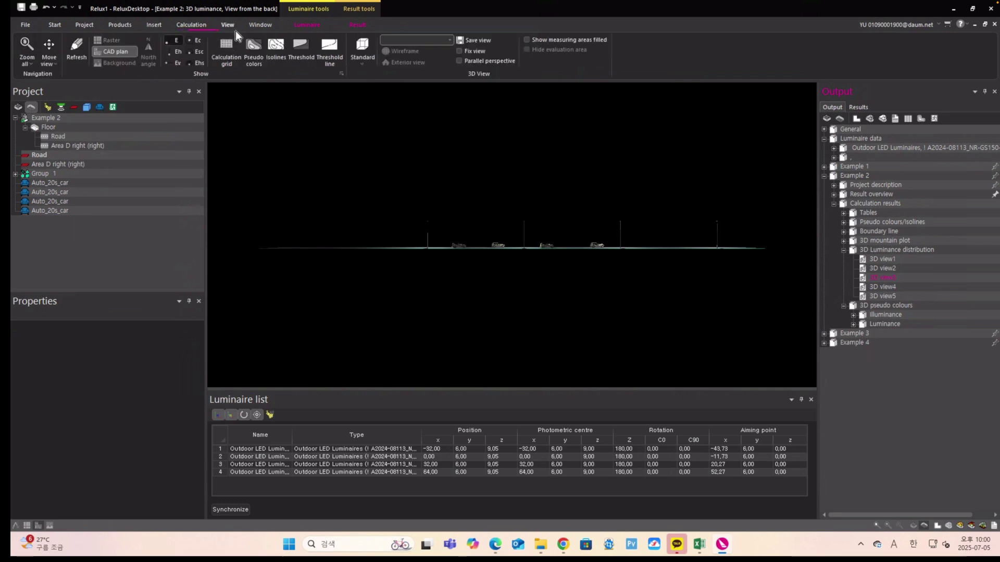
click(364, 68)
click(371, 120)
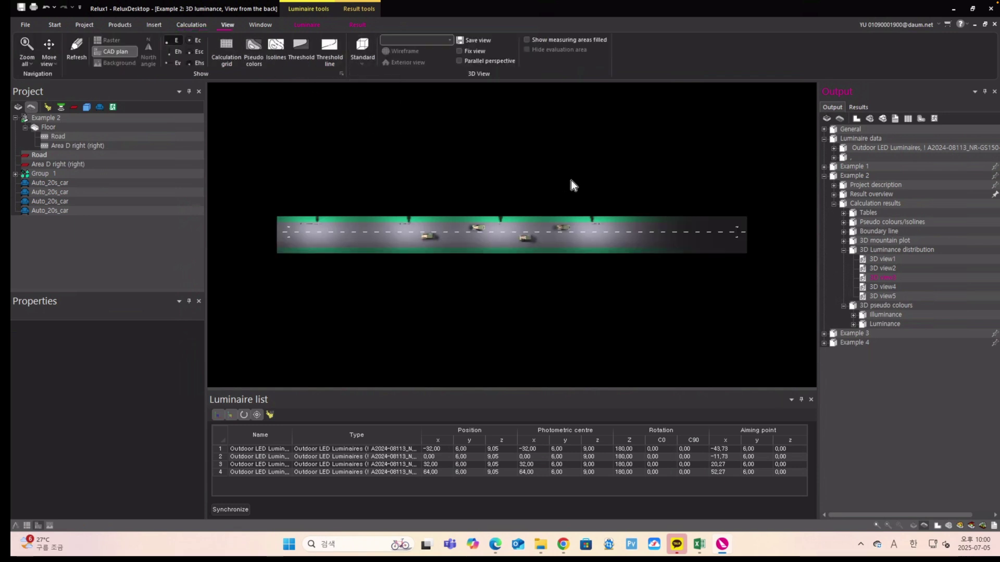
drag(577, 192, 584, 184)
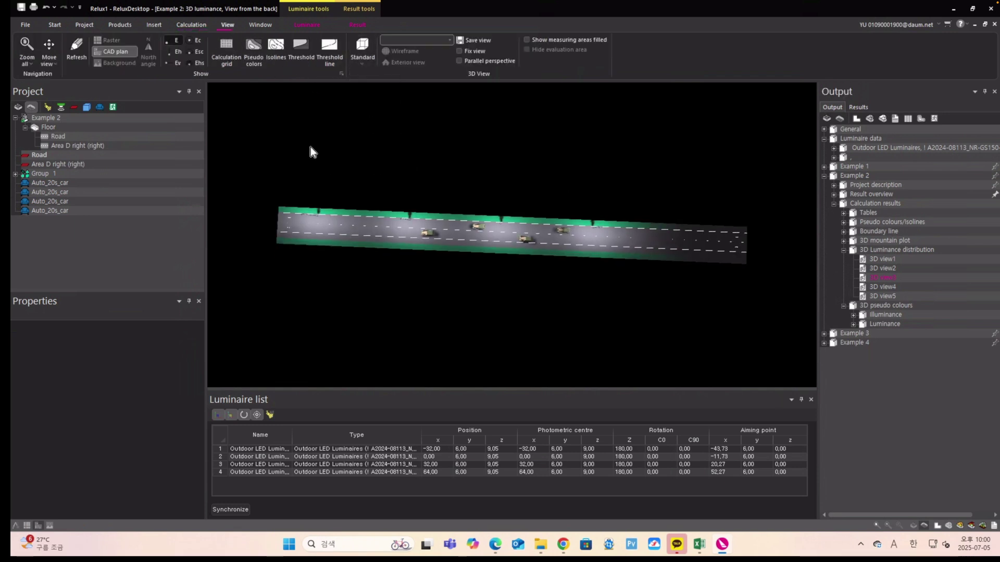
- Start dynamic planning for the scene and accept the hint about its direct-light-only calculation
click(49, 26)
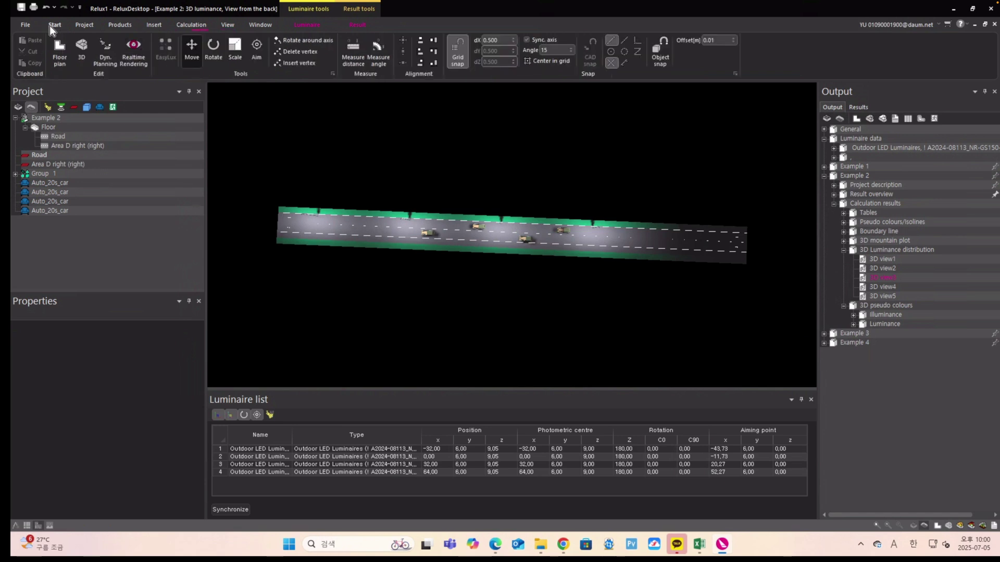
click(103, 47)
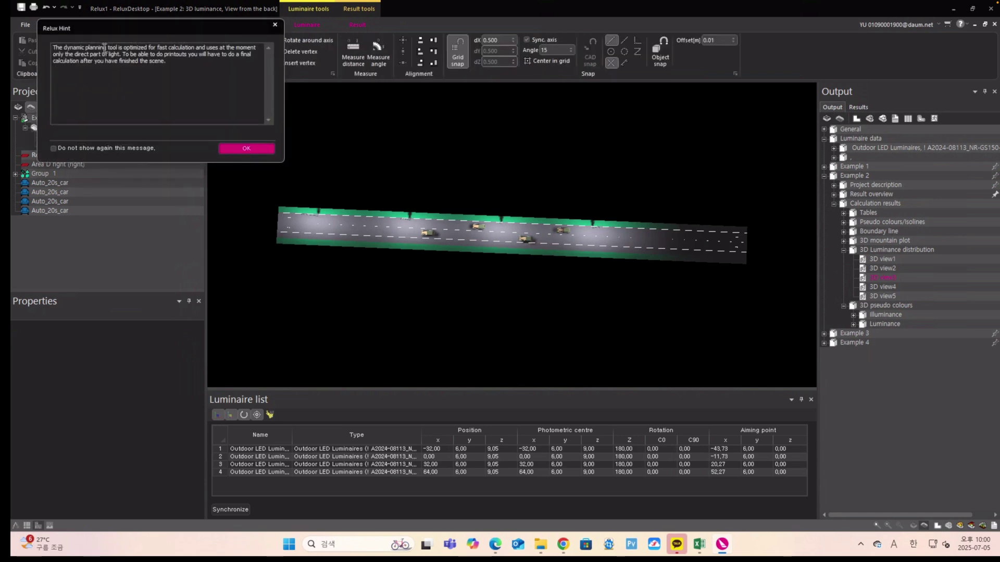
click(257, 148)
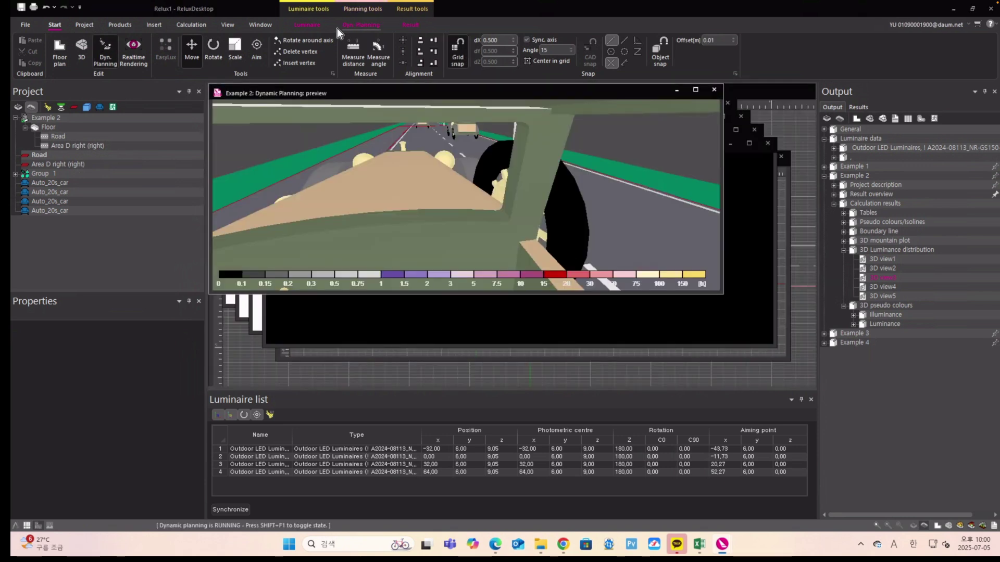
- Show the dynamic planning luminance rendering in a maximized view and turn the viewpoint around the car
click(358, 25)
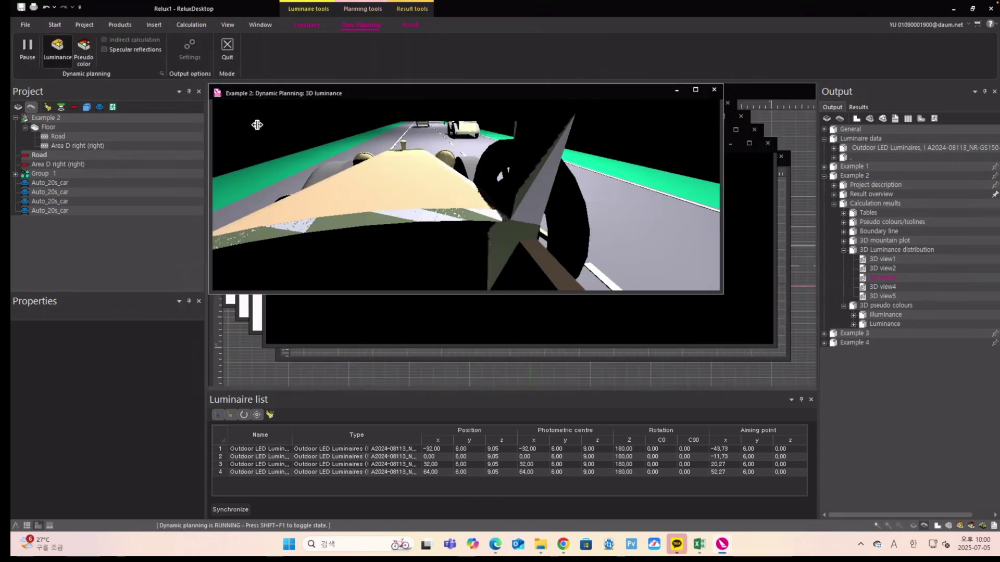
double_click(386, 91)
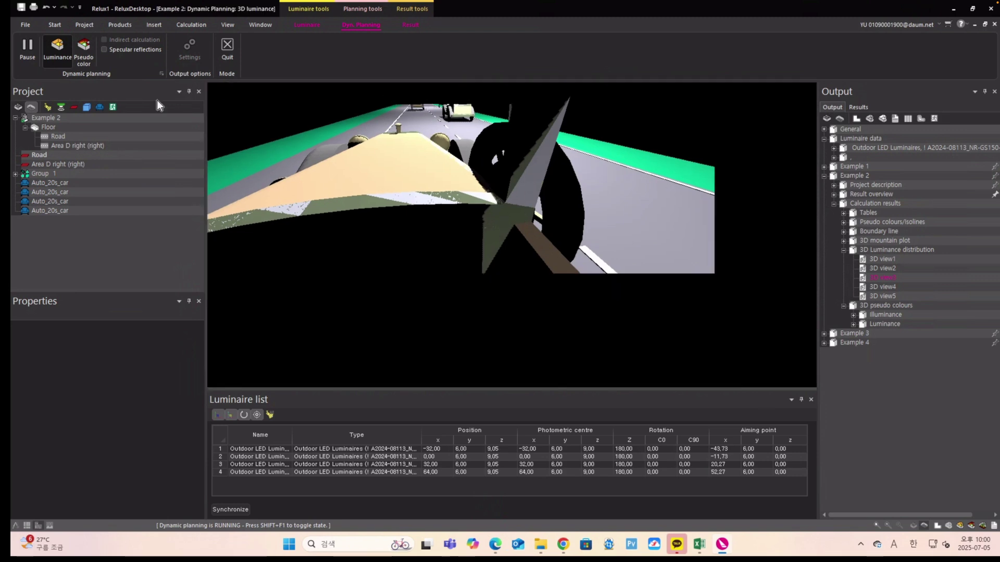
click(419, 190)
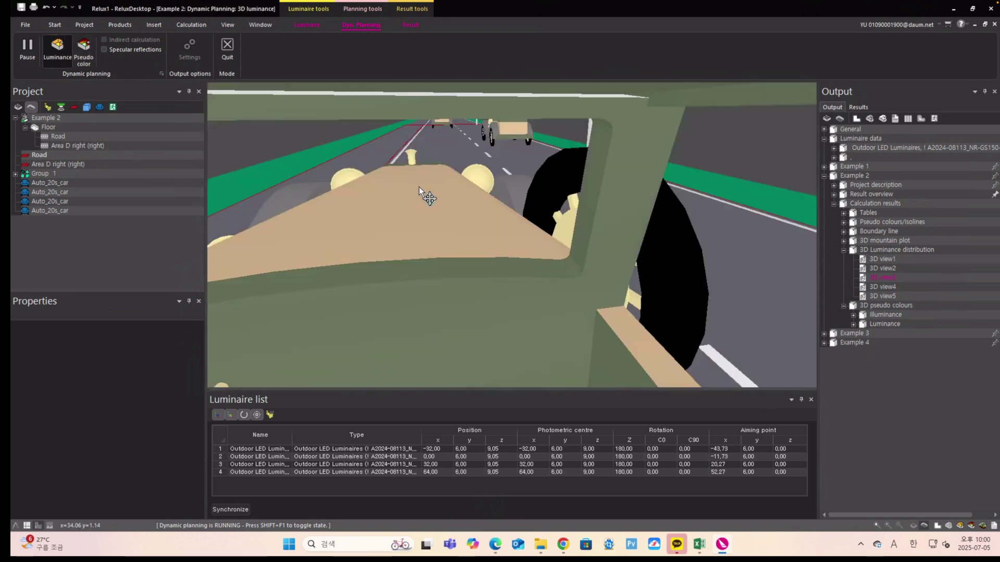
drag(418, 186, 461, 193)
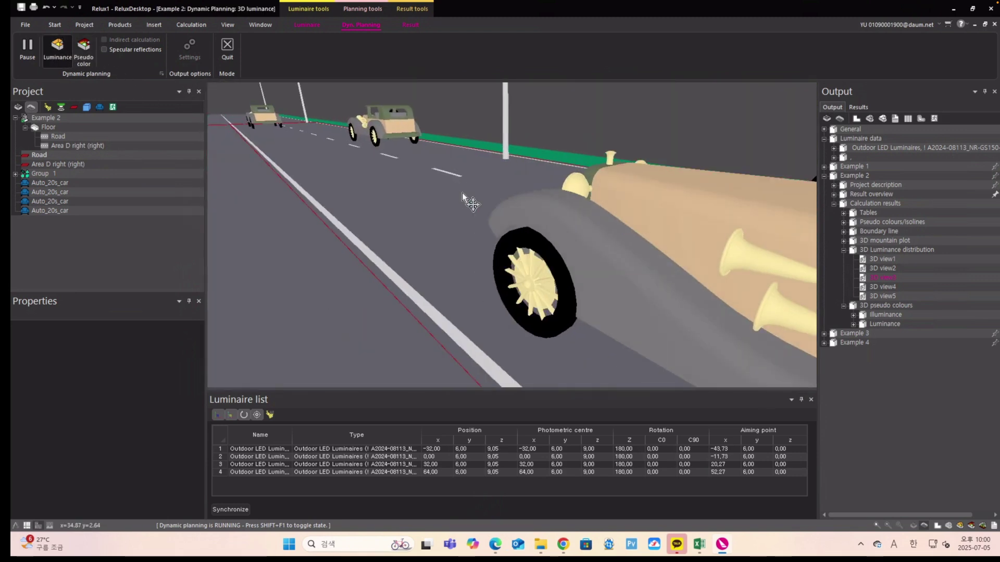
- Display dynamic planning pseudo colours on the Road measuring surface and examine the light distribution around the cars from several angles
click(87, 57)
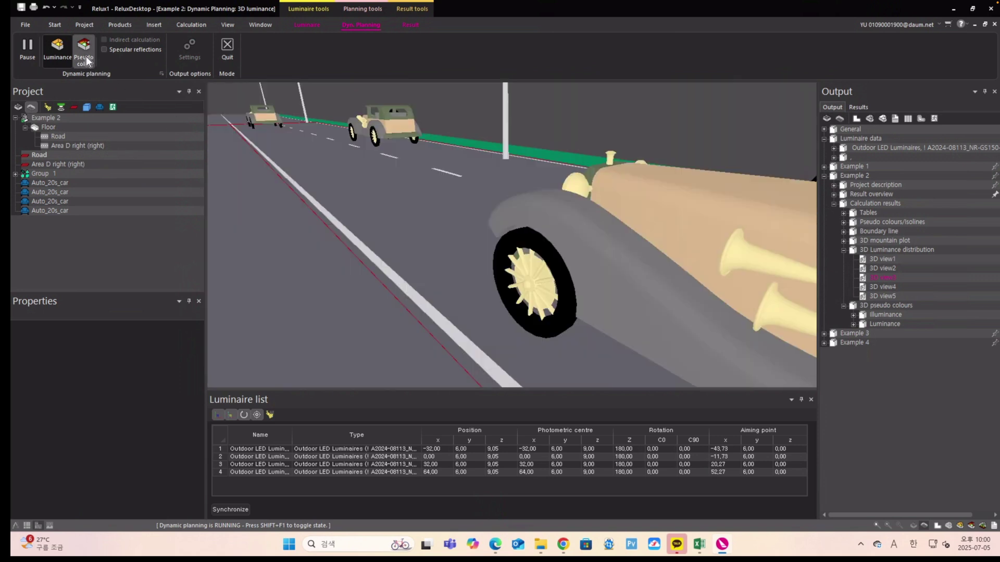
click(38, 156)
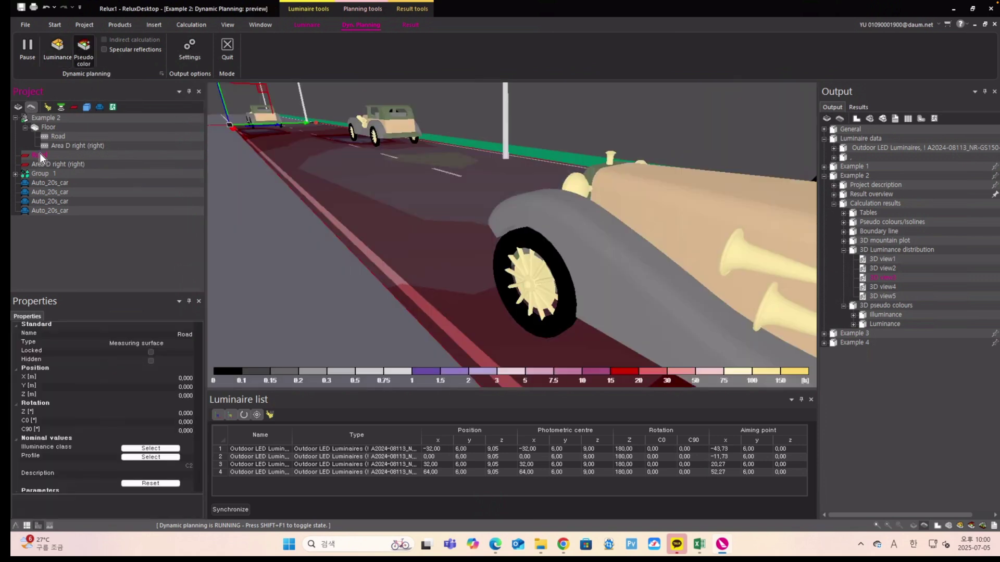
mouse_move(386, 189)
mouse_down()
mouse_move(362, 197)
mouse_move(401, 192)
mouse_up()
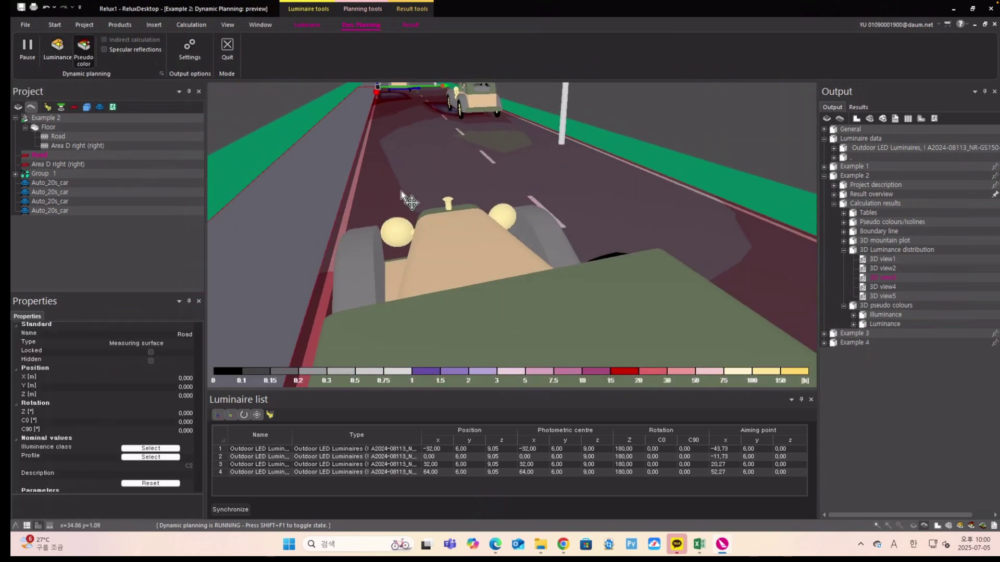
drag(461, 185, 483, 194)
scroll(386, 186, down, 5)
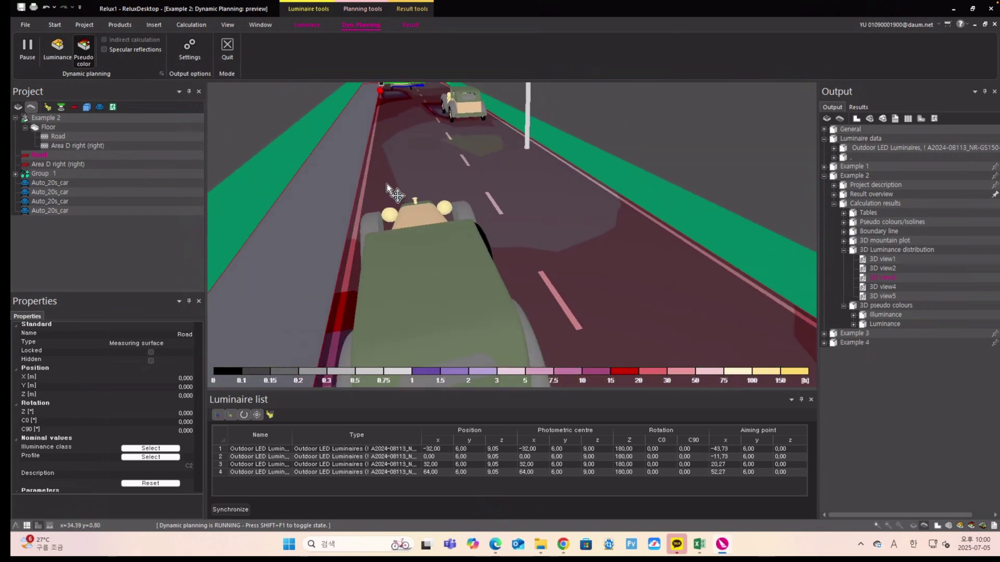
drag(411, 194, 424, 164)
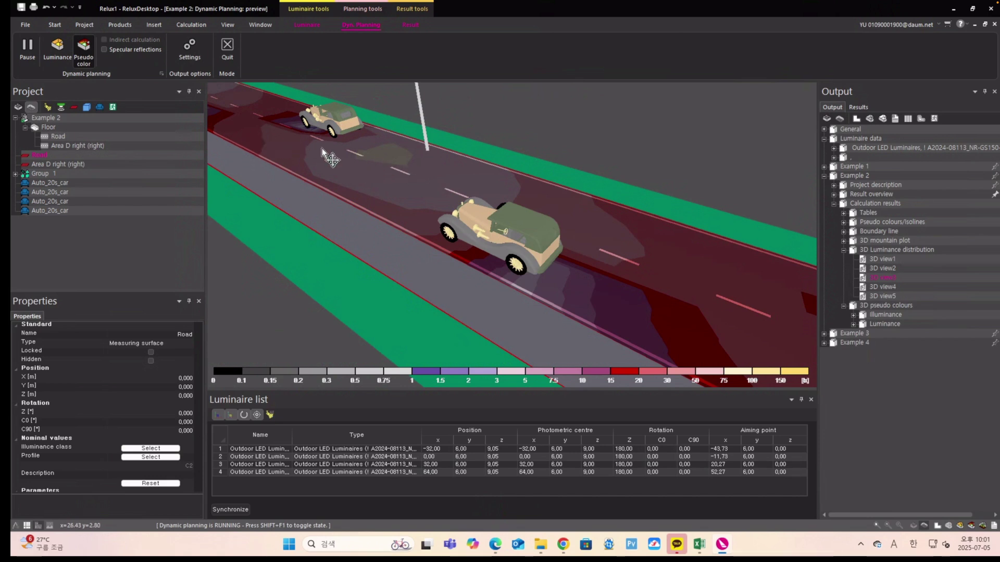
drag(451, 175, 462, 172)
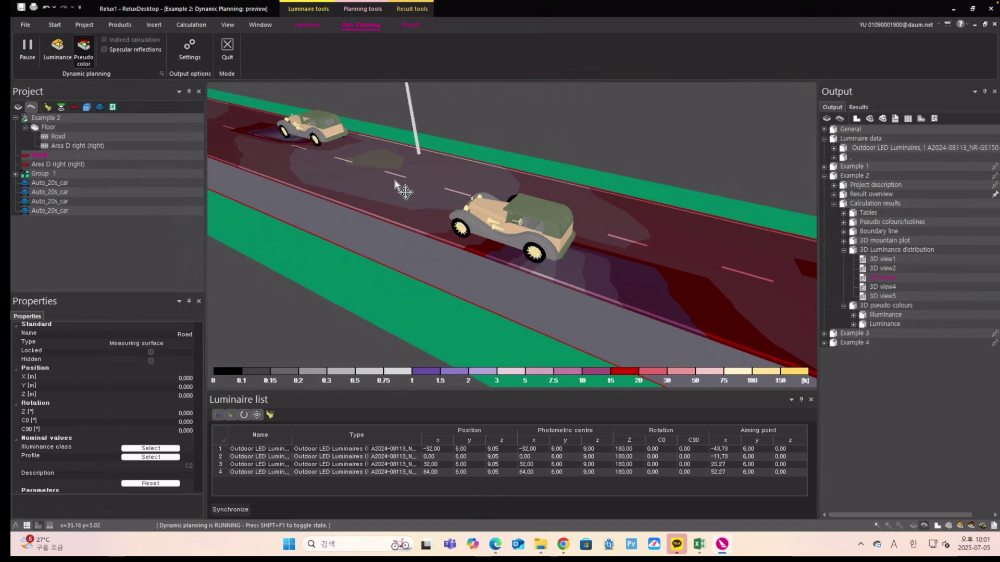
- Display the pseudo colours on the Area D right (right) measuring surface and leave dynamic planning
click(61, 164)
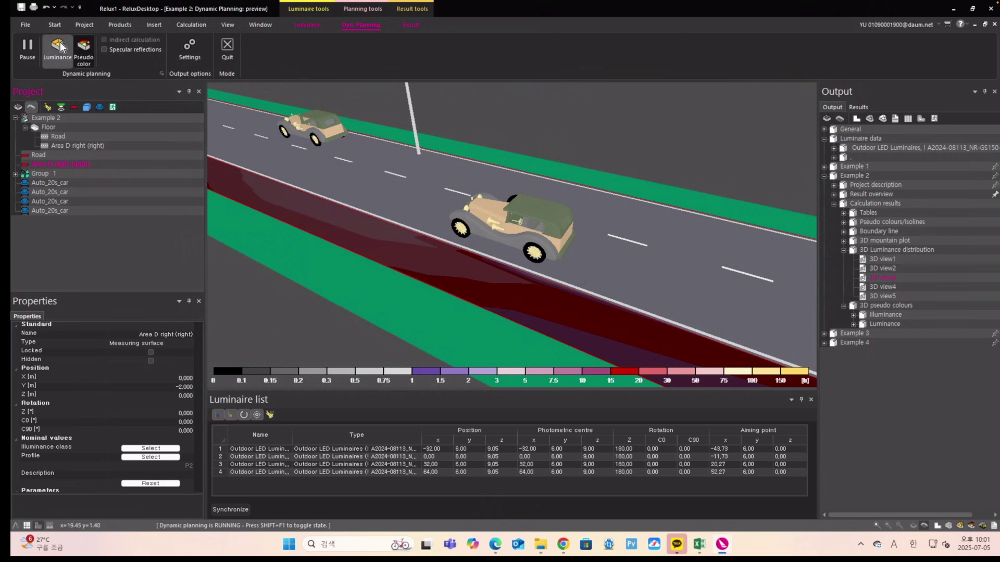
click(55, 24)
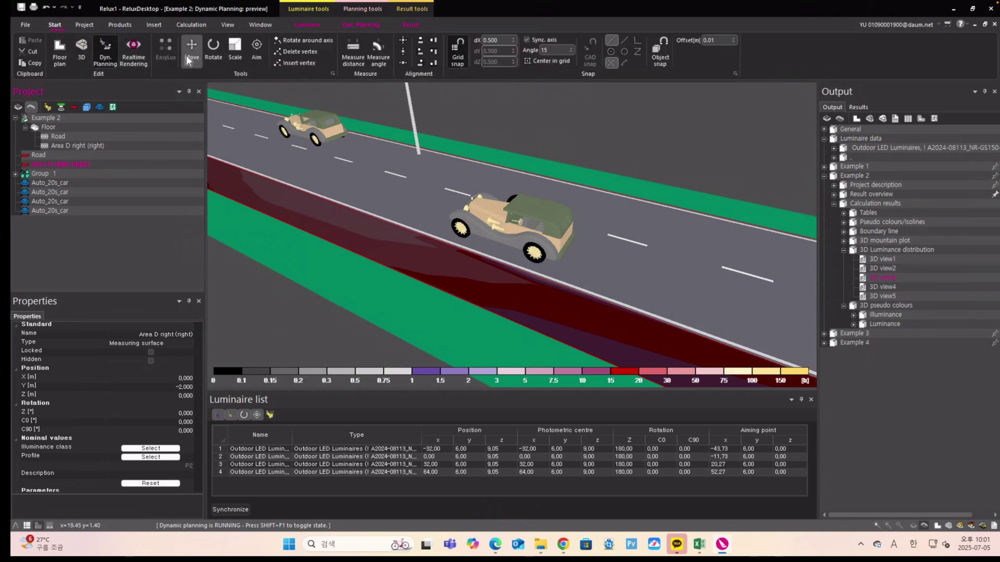
click(106, 51)
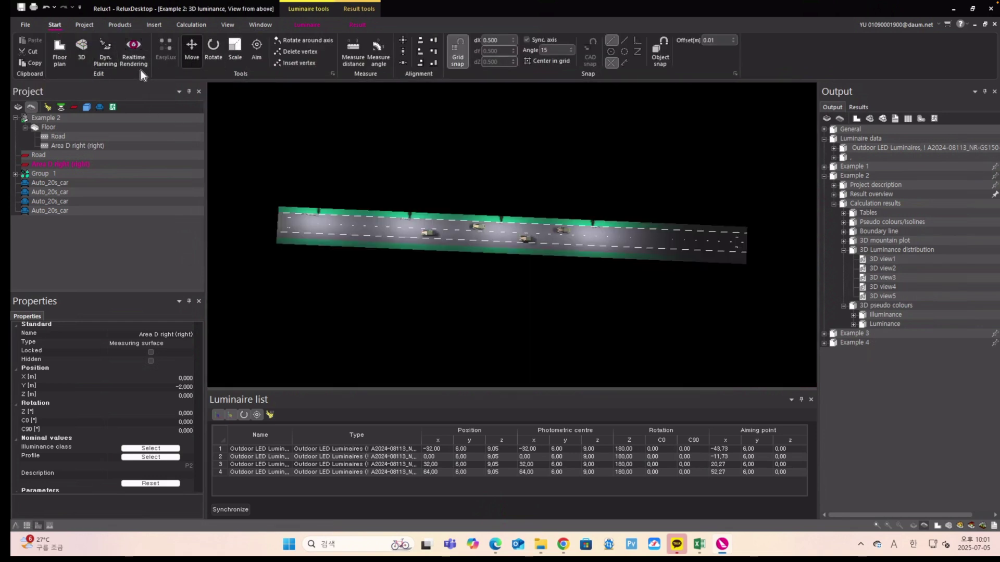
- Start real-time rendering of Example 2, continue past the system requirements notice, and examine the lit road in a reduced Enscape window
click(134, 52)
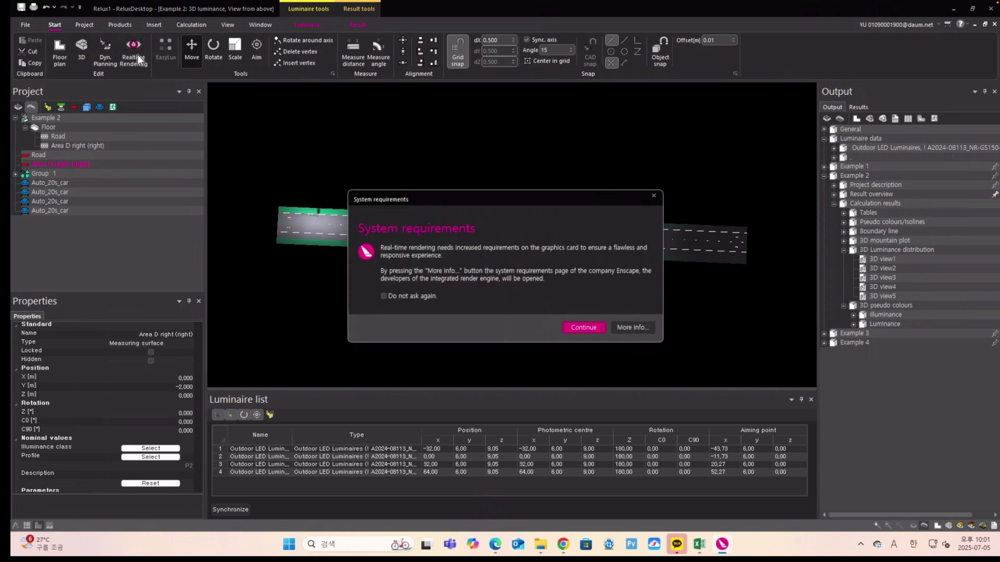
click(581, 327)
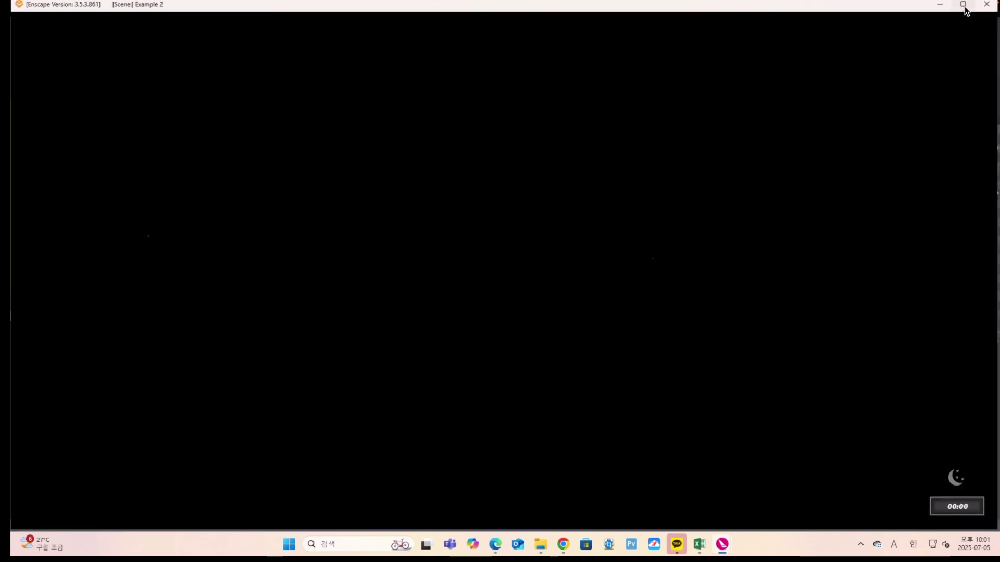
click(963, 5)
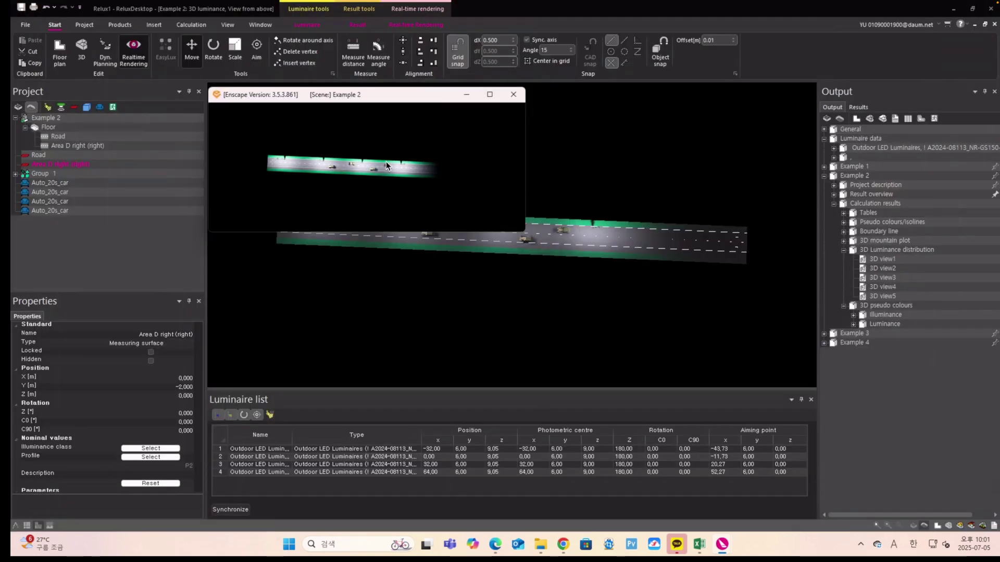
drag(366, 145, 377, 120)
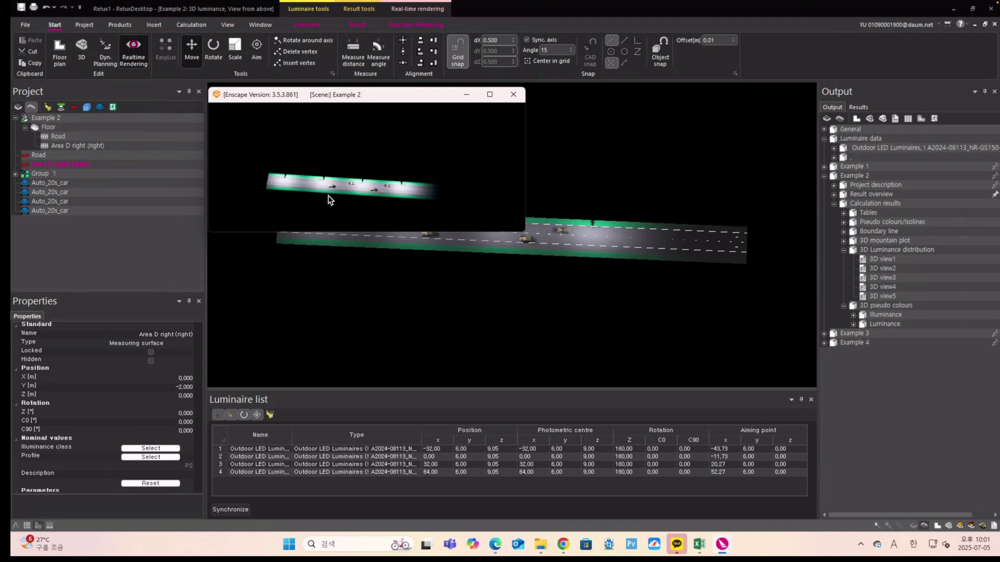
drag(324, 198, 380, 203)
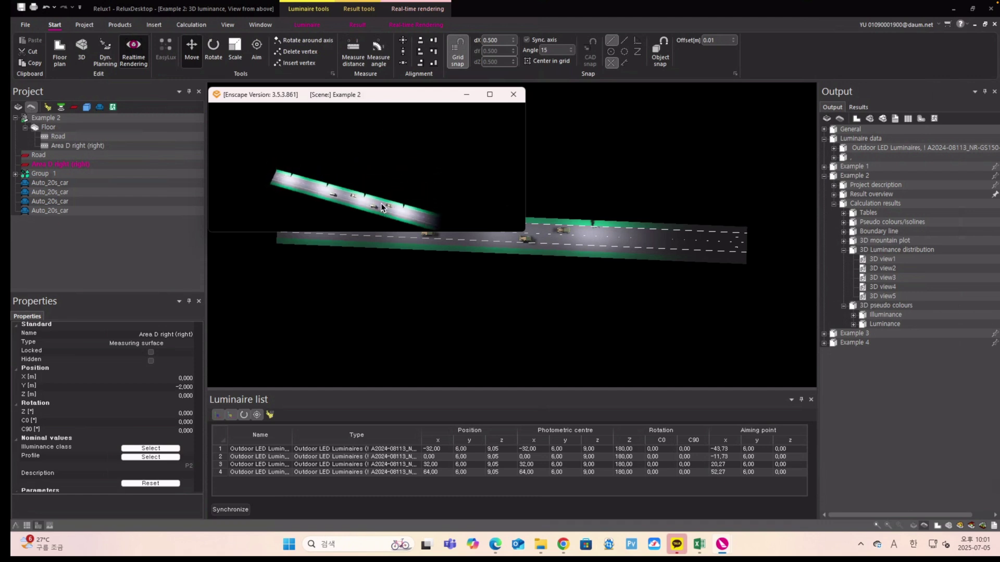
- Review the real-time rendering settings for daylight, render quality, materials and navigation, and end real-time rendering
click(411, 24)
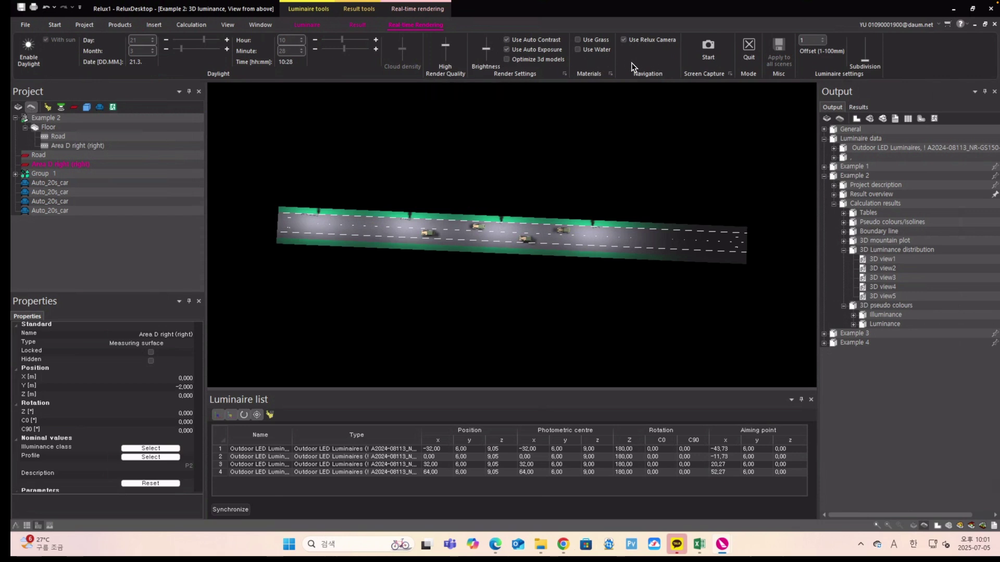
right_click(544, 171)
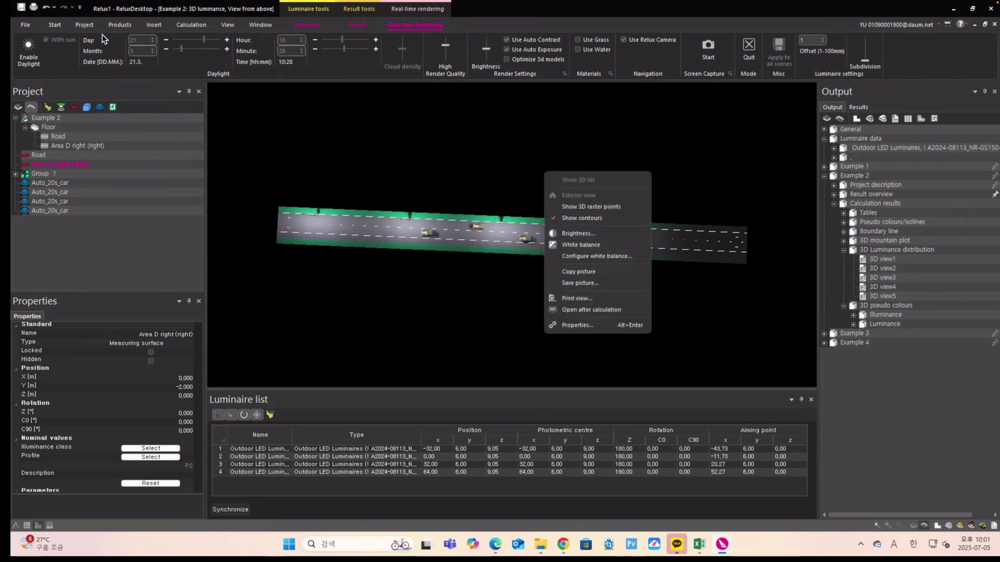
click(54, 25)
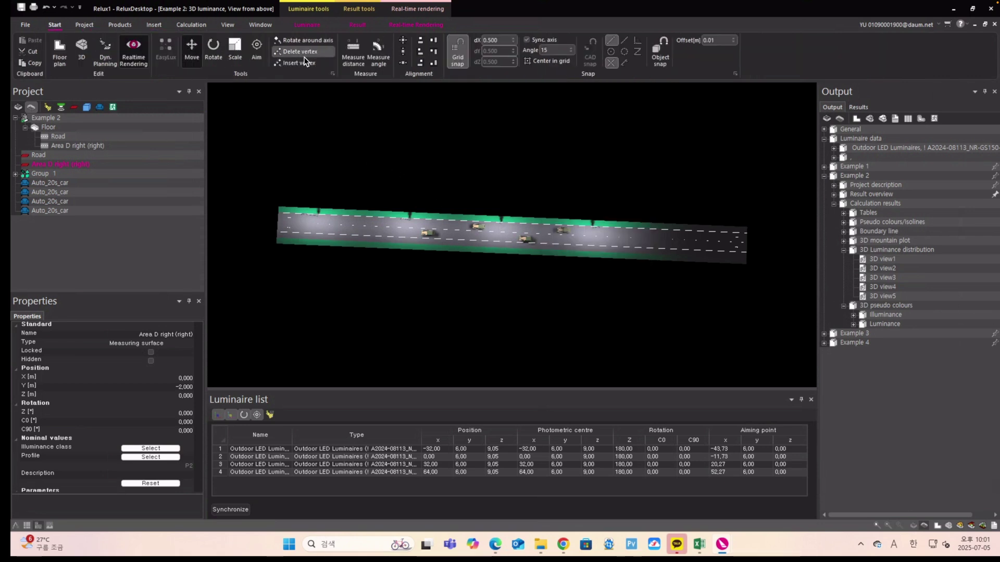
click(132, 51)
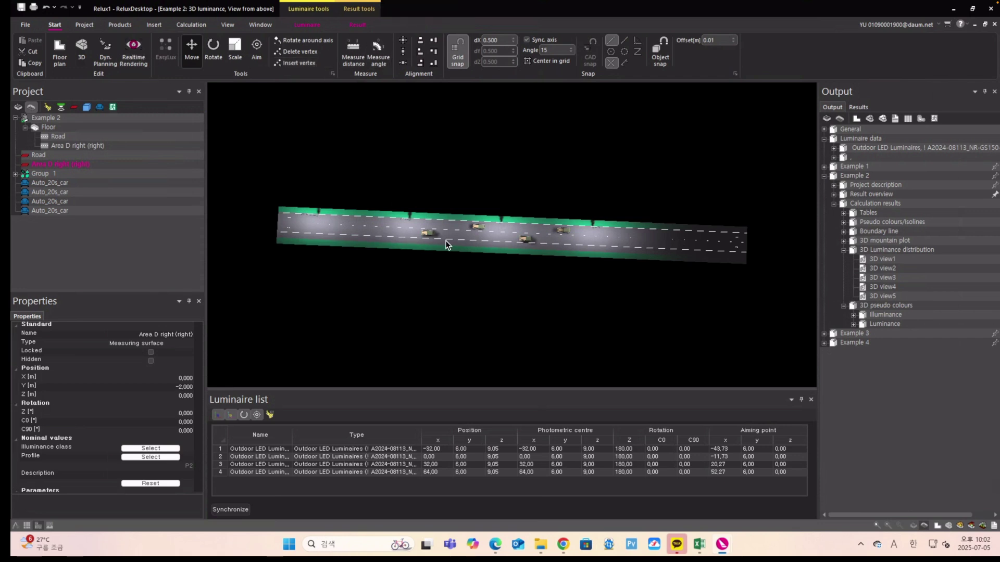